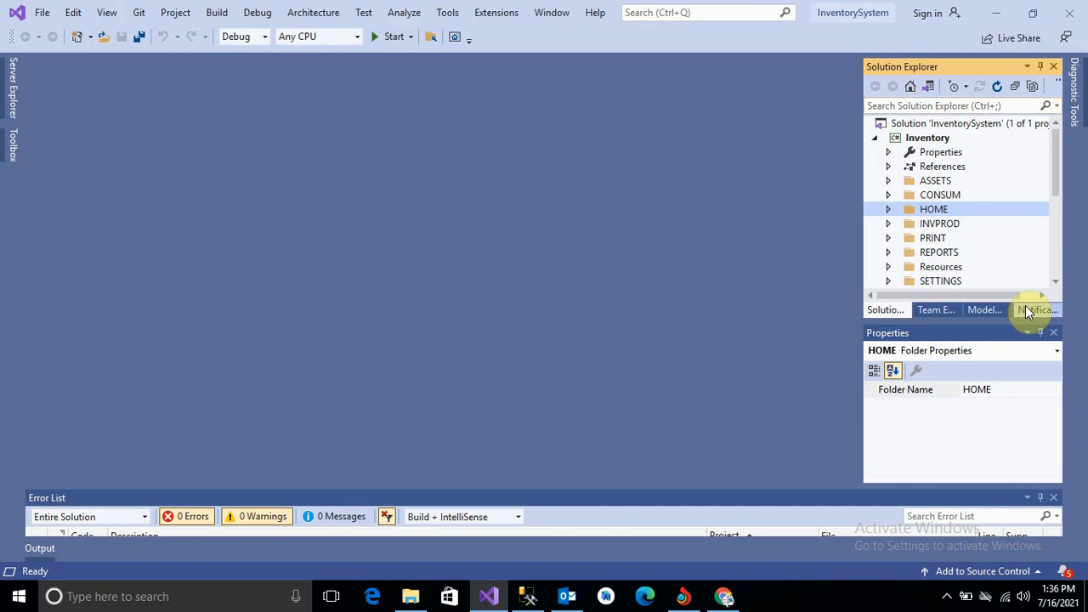
# Look through the folders and files of the Inventory project in the solution
pyautogui.scroll(-5, 943, 209)
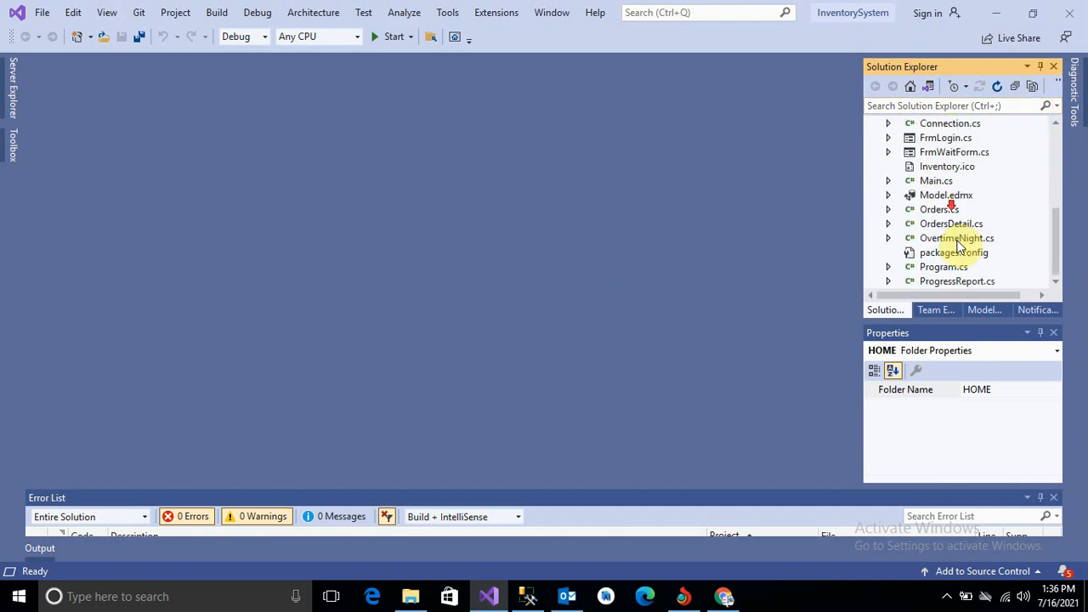
pyautogui.scroll(5, 960, 218)
pyautogui.scroll(-5, 969, 263)
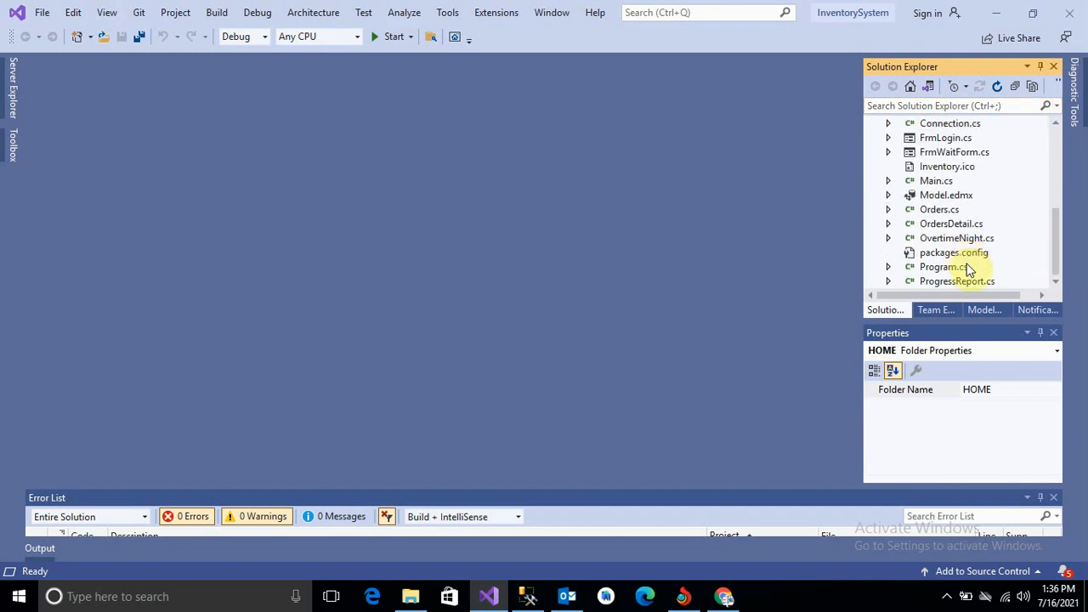
pyautogui.scroll(5, 970, 270)
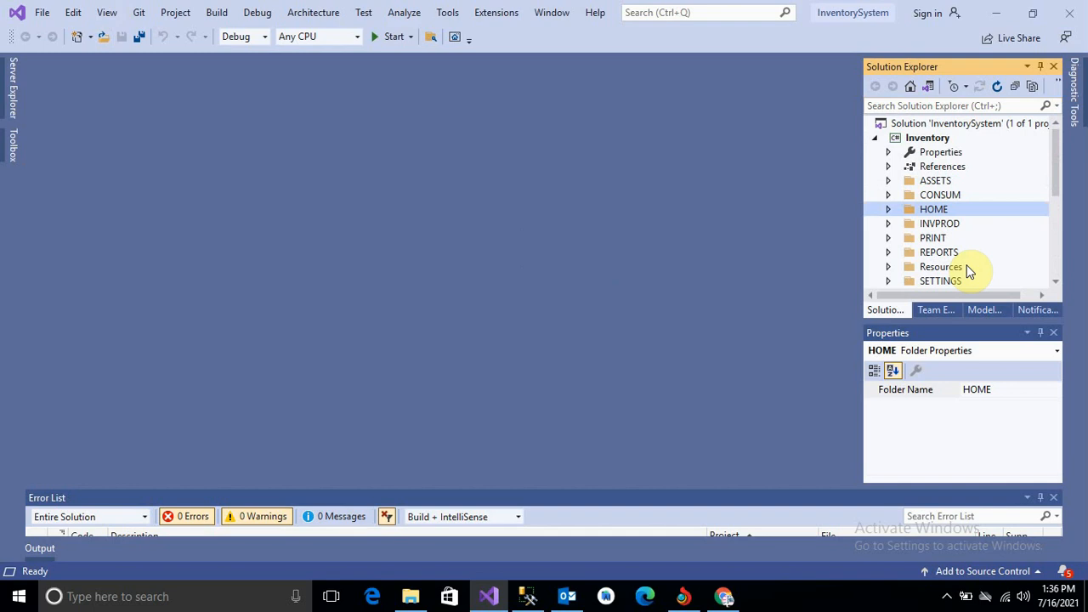
pyautogui.scroll(-5, 969, 270)
pyautogui.scroll(5, 971, 270)
# Run the Inventory project in Debug mode, clear the IDE out of the way and log in with the prefilled credentials
pyautogui.click(920, 139)
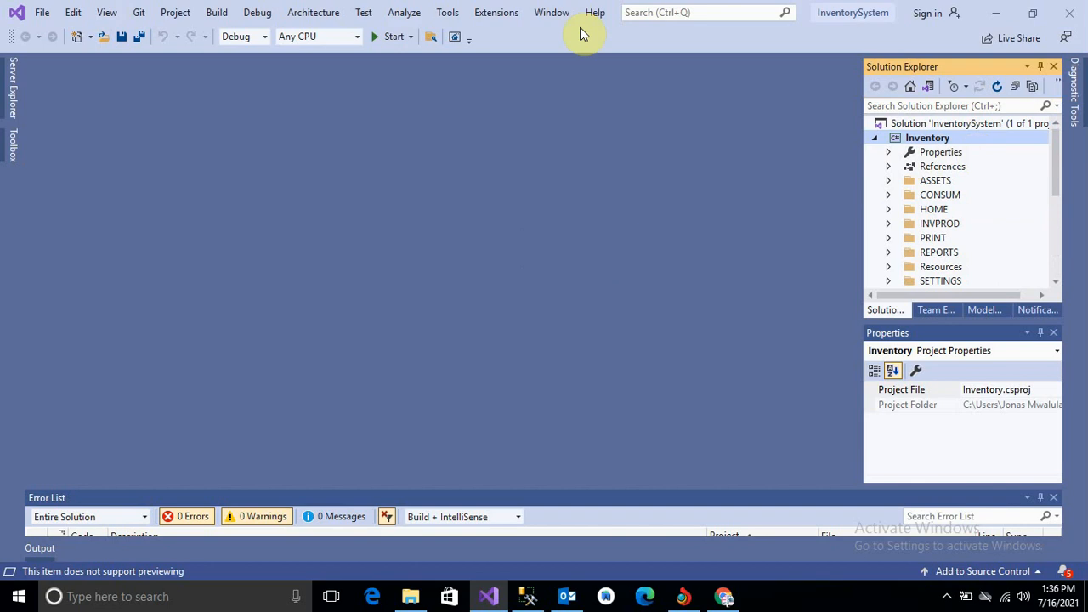
pyautogui.click(384, 37)
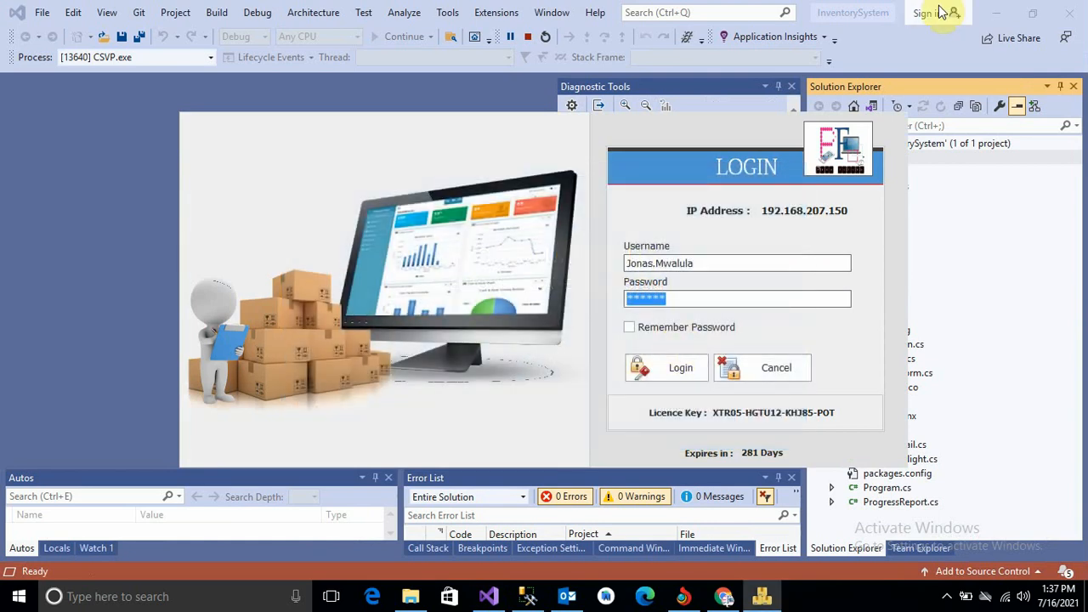
pyautogui.click(995, 12)
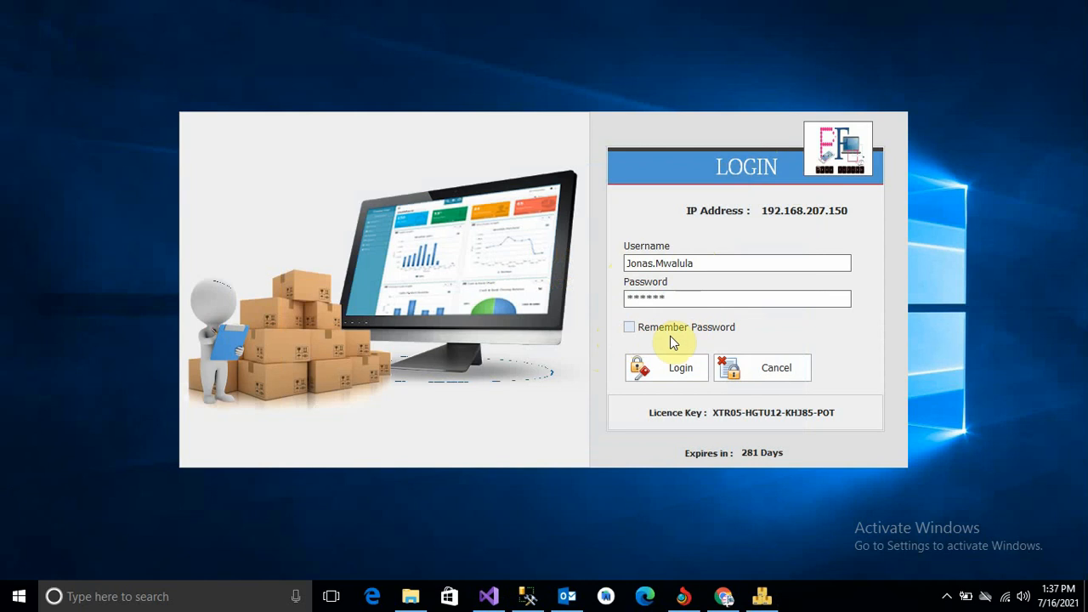
pyautogui.click(646, 367)
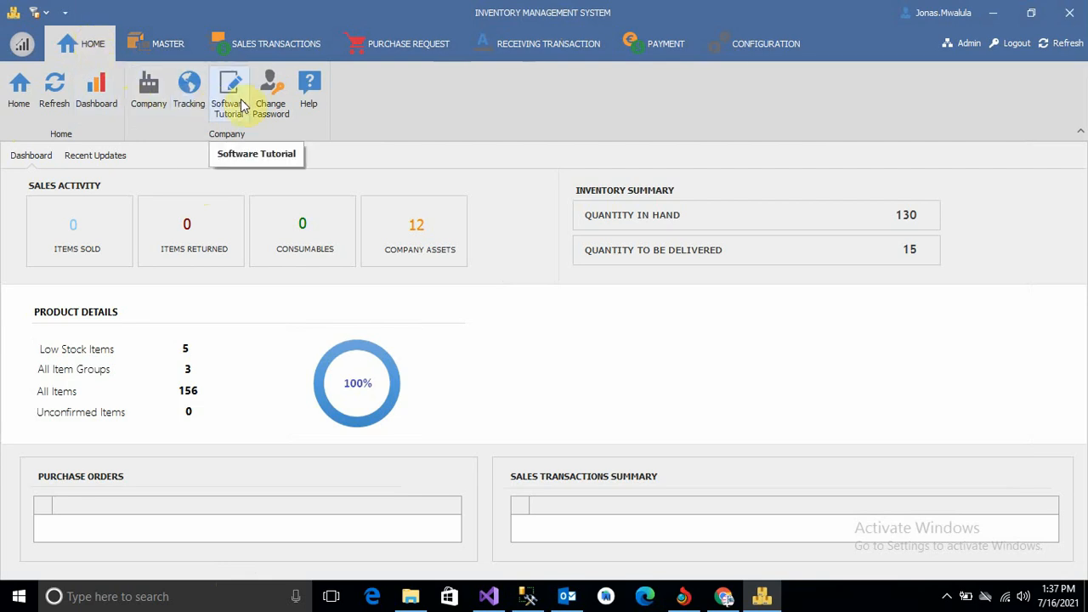
# Examine the commands under Master, Sales Transactions, Purchase Request, Receiving Transaction, Payment and Configuration, and return to Home
pyautogui.click(182, 51)
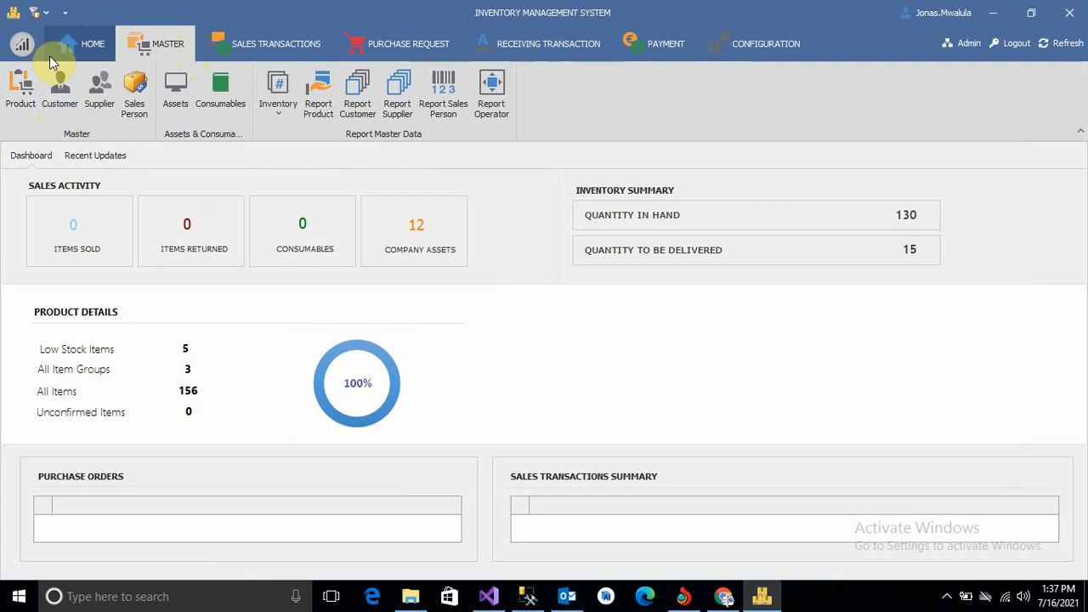
pyautogui.click(17, 98)
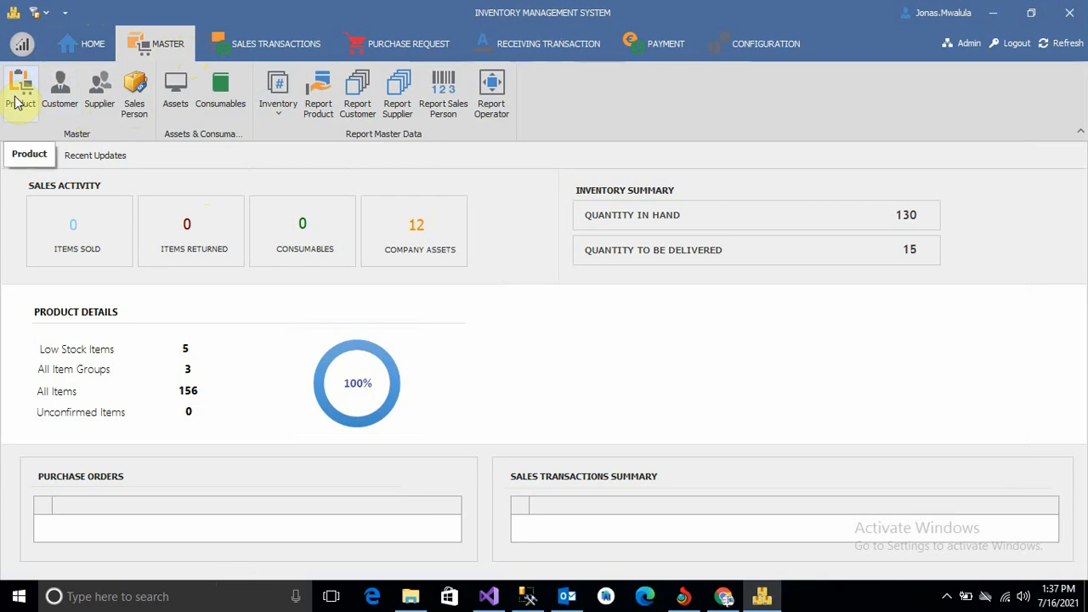
pyautogui.click(257, 42)
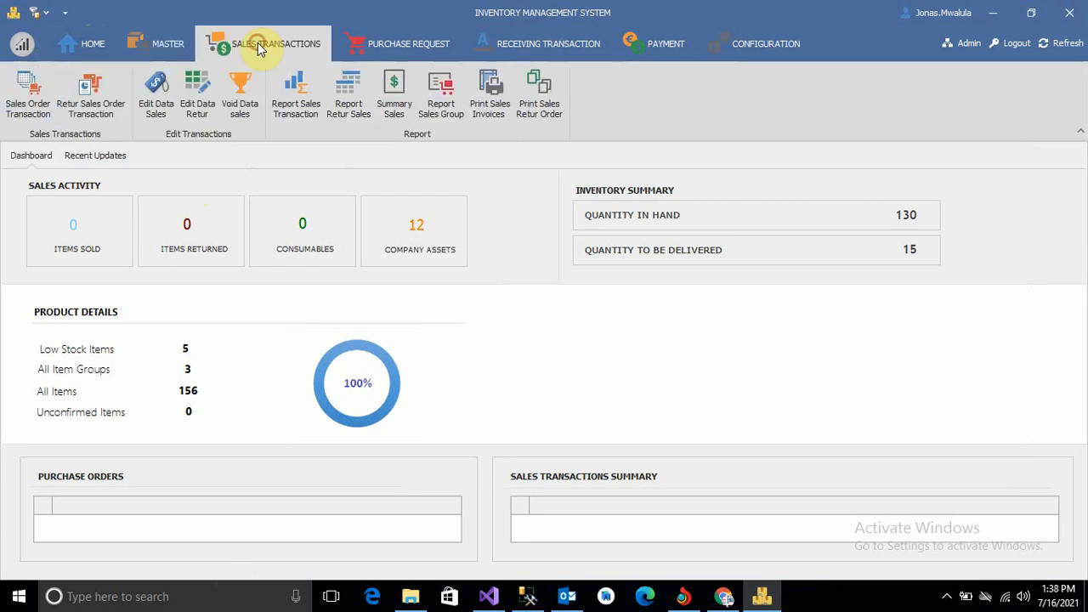
pyautogui.click(379, 46)
pyautogui.click(560, 47)
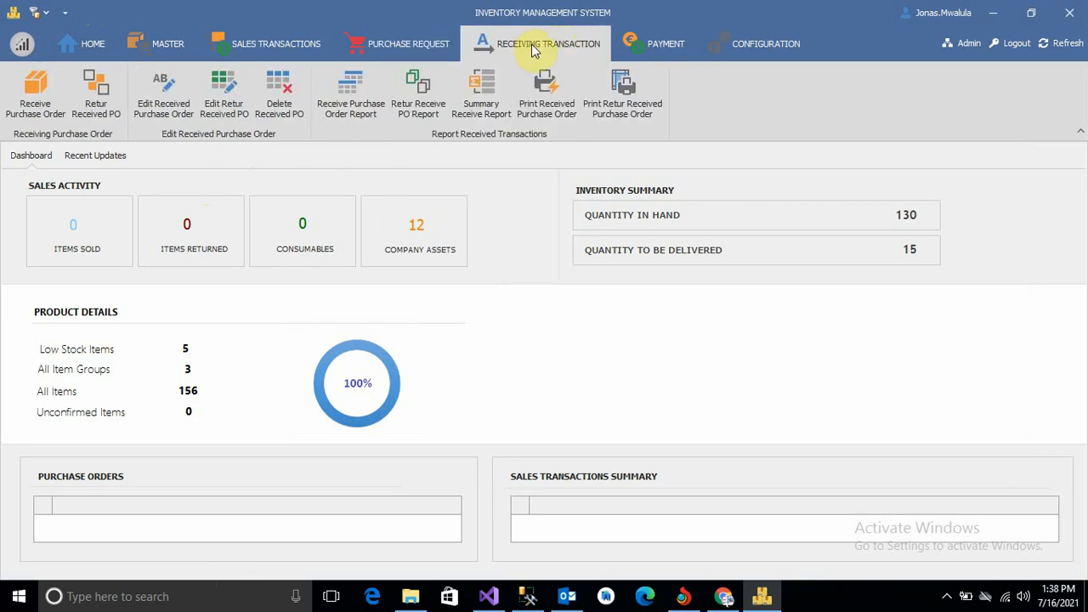
pyautogui.click(653, 50)
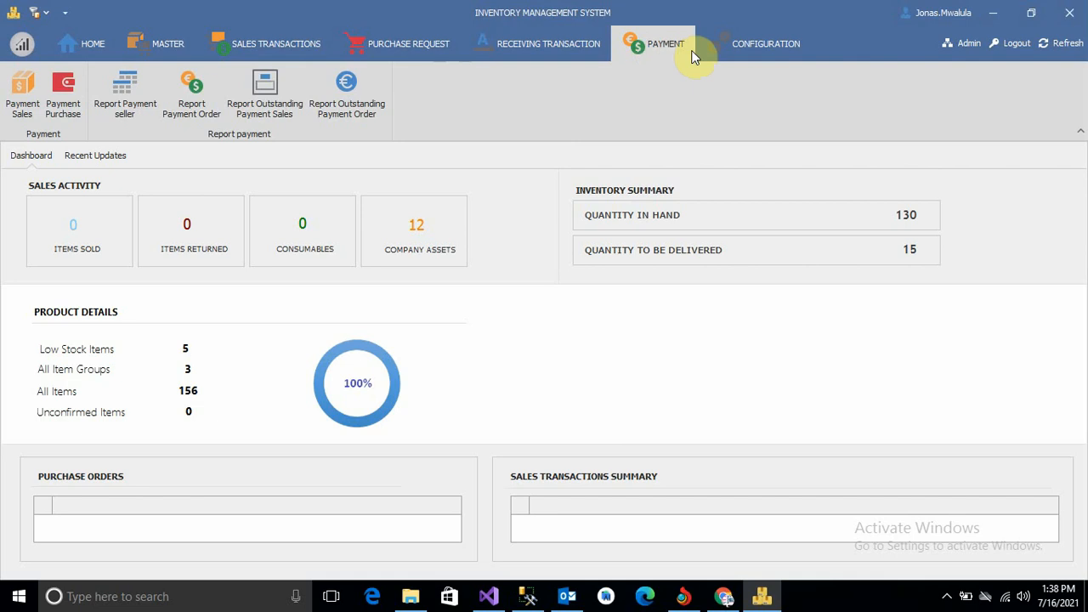
pyautogui.click(770, 53)
pyautogui.click(95, 43)
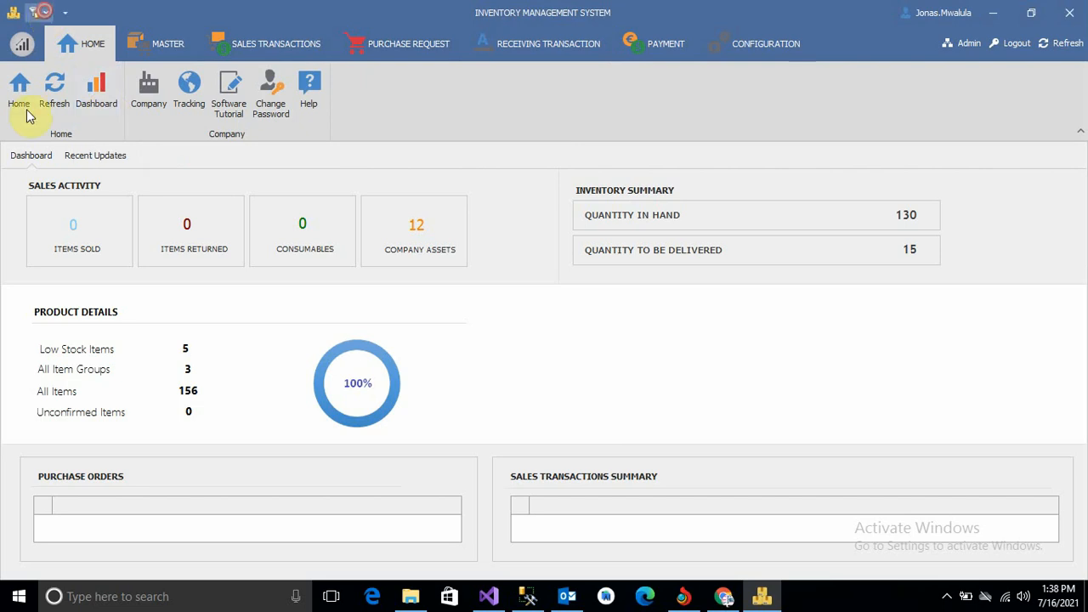
# View the saved brands in Manage Brands and close the window
pyautogui.click(41, 12)
pyautogui.click(60, 33)
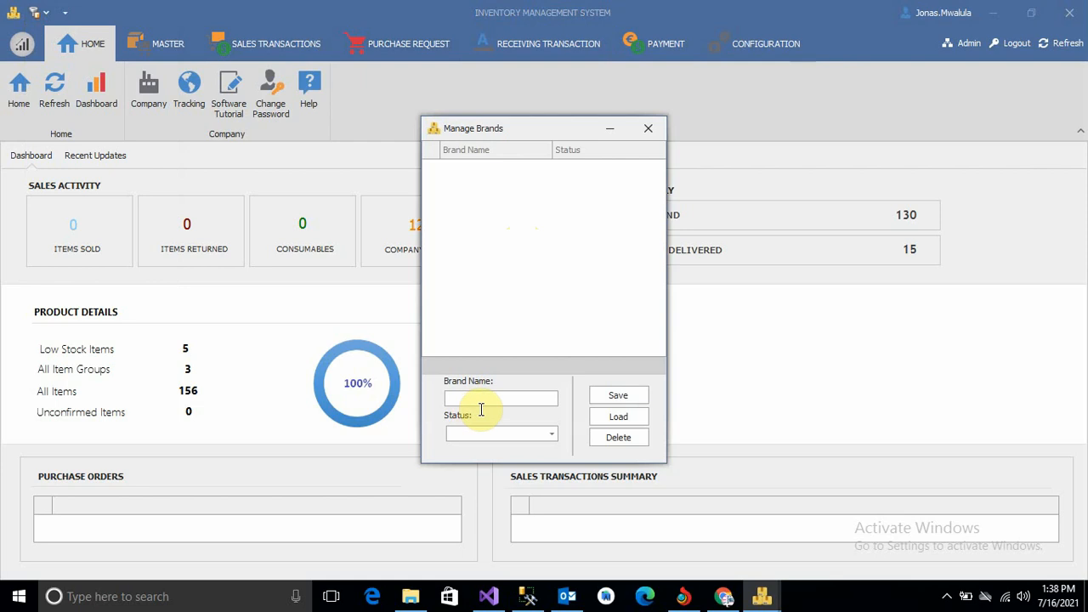
pyautogui.click(617, 422)
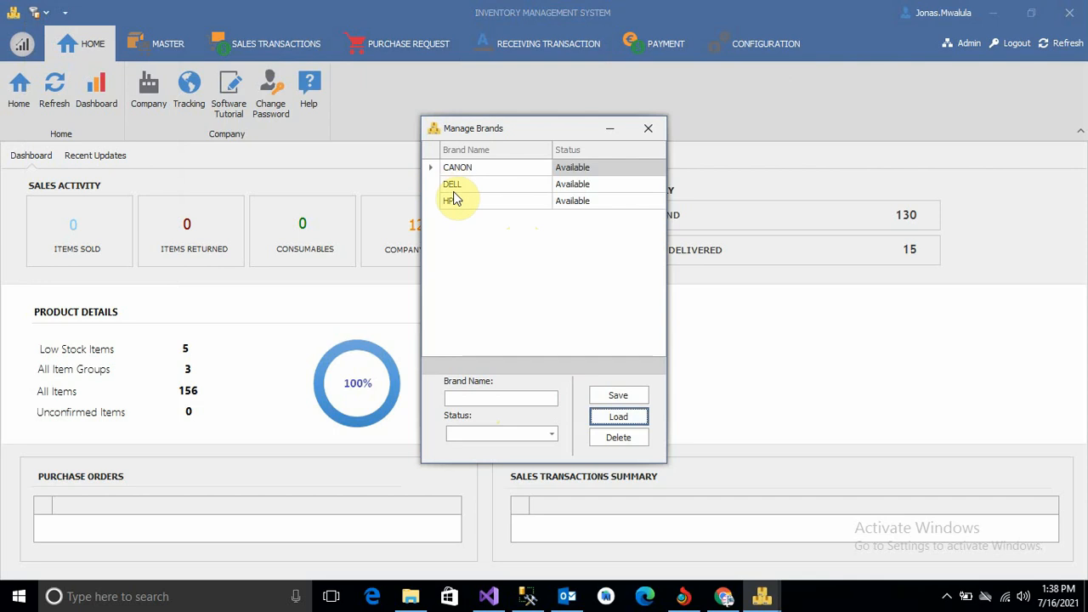
pyautogui.click(649, 129)
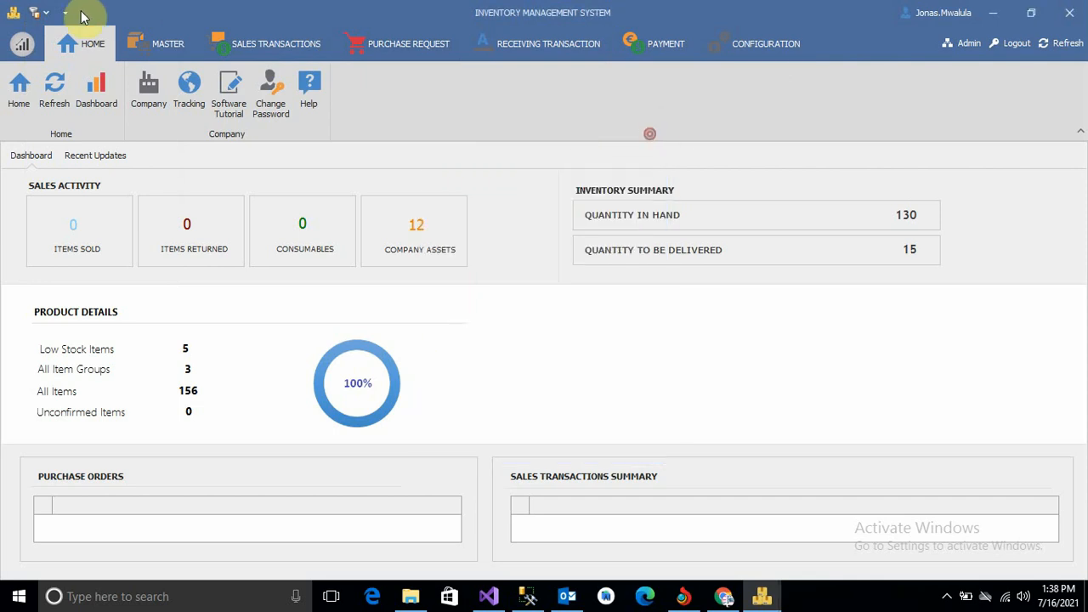
# View the saved product categories in Manage Categories and close the window
pyautogui.click(37, 12)
pyautogui.click(74, 56)
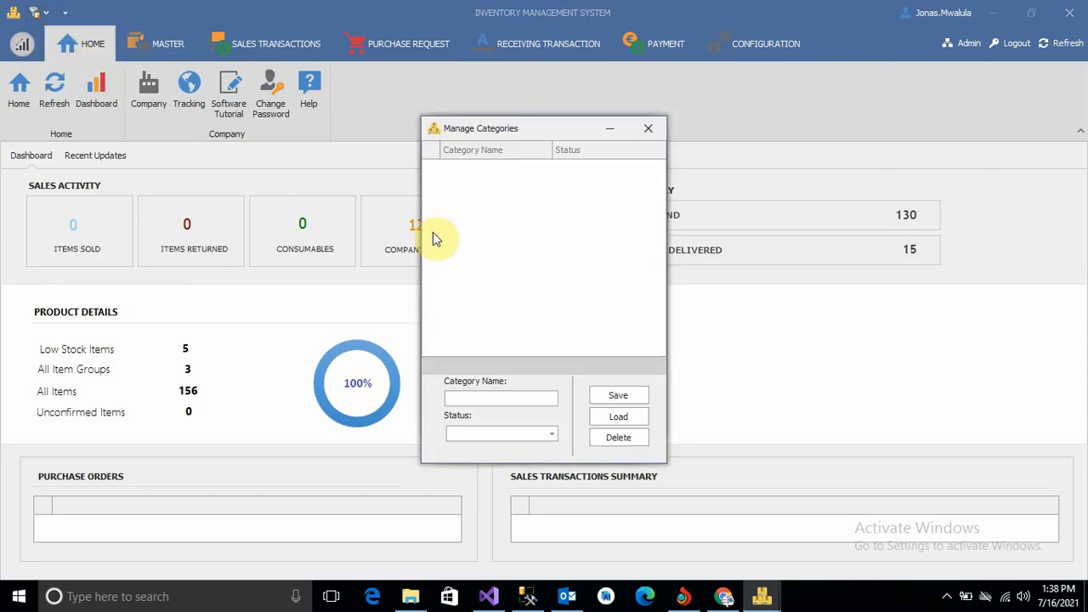
pyautogui.click(619, 416)
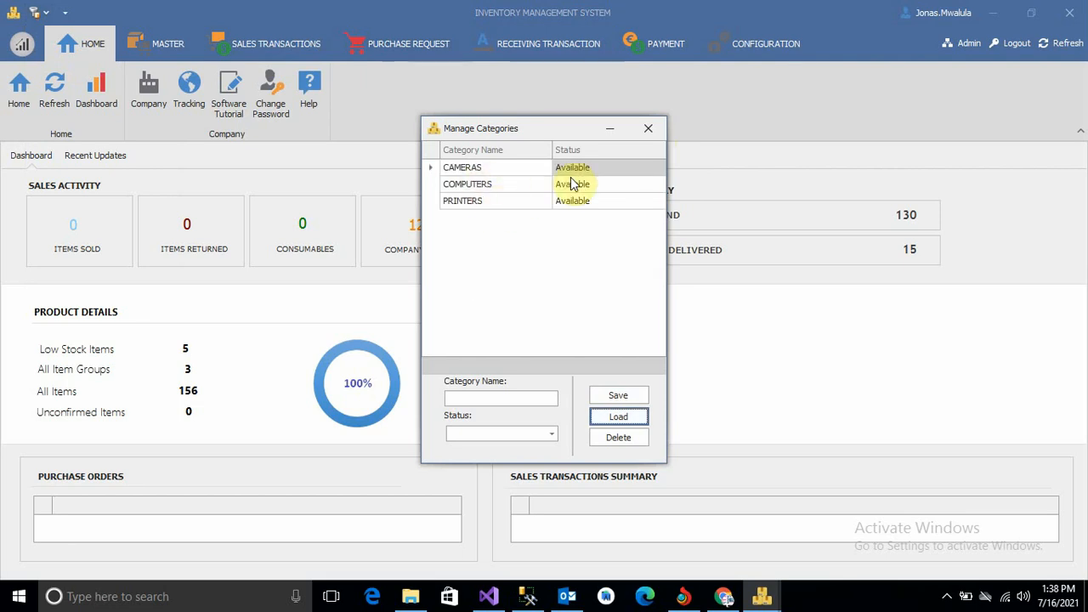
pyautogui.click(647, 128)
# Open the form for adding a new product
pyautogui.click(46, 12)
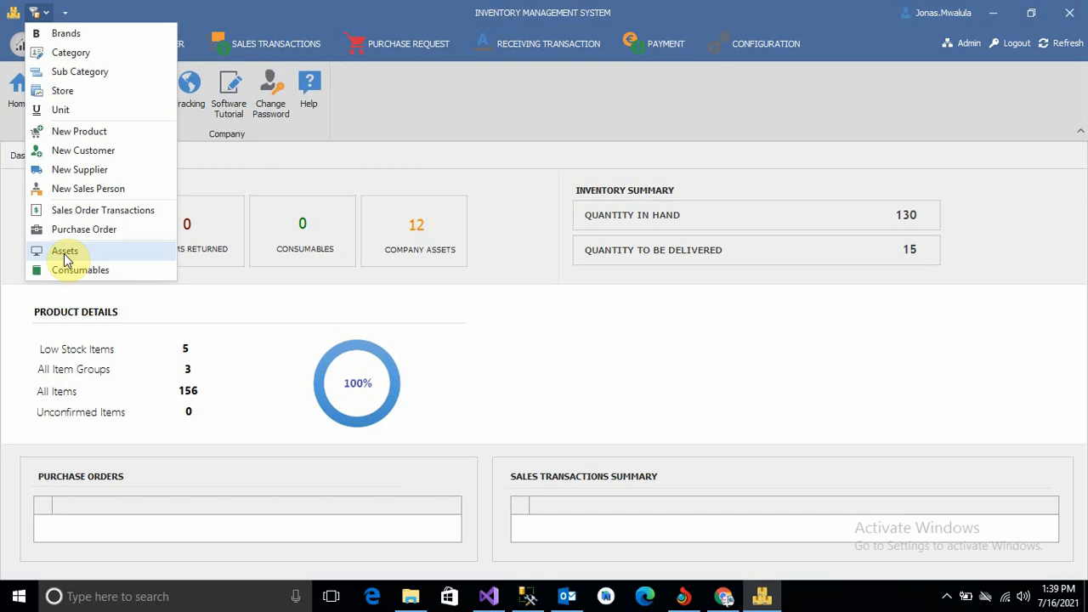
pyautogui.click(75, 131)
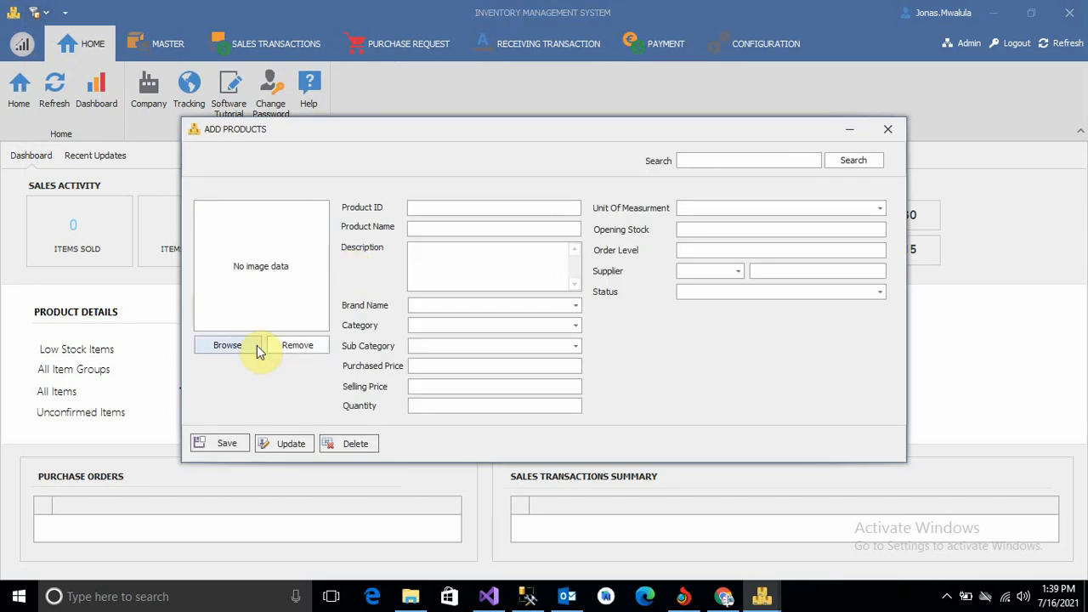
# Load the Hp Desktop PNG picture from the Items folder as the product image
pyautogui.click(229, 349)
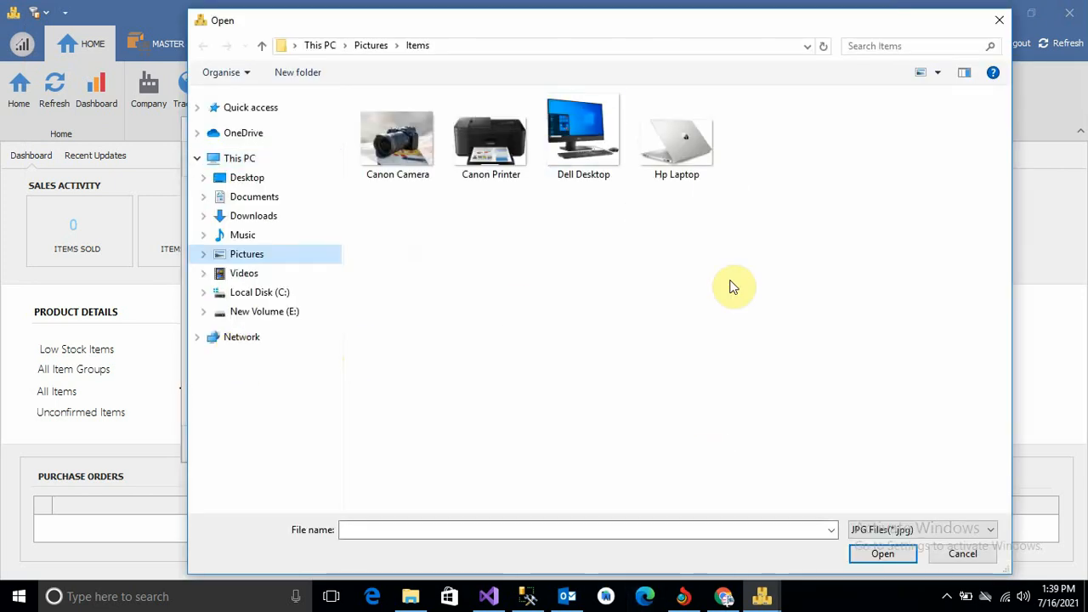
pyautogui.click(926, 531)
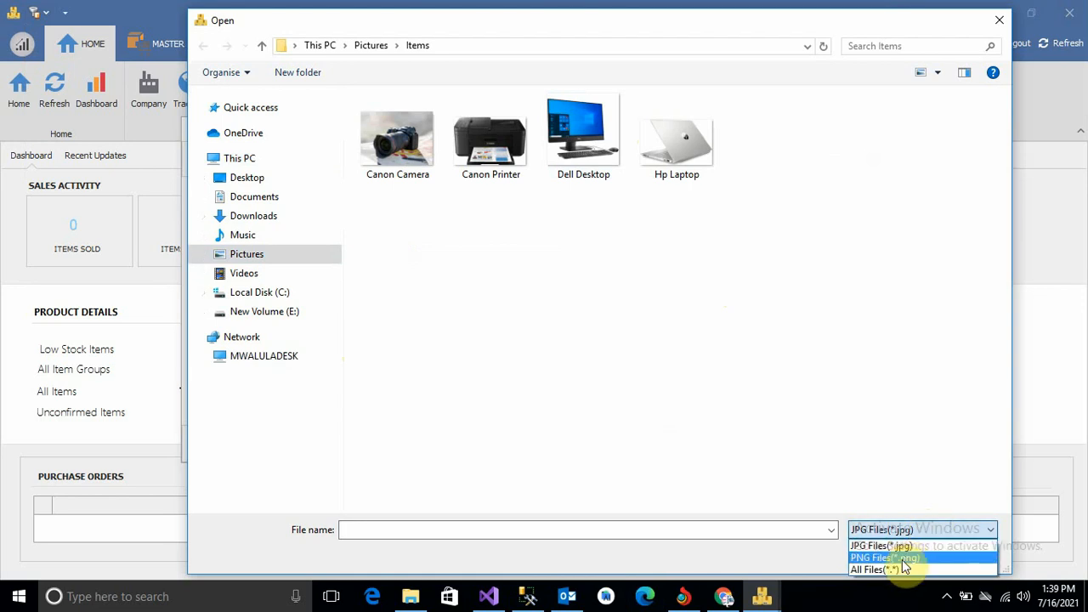
pyautogui.click(903, 559)
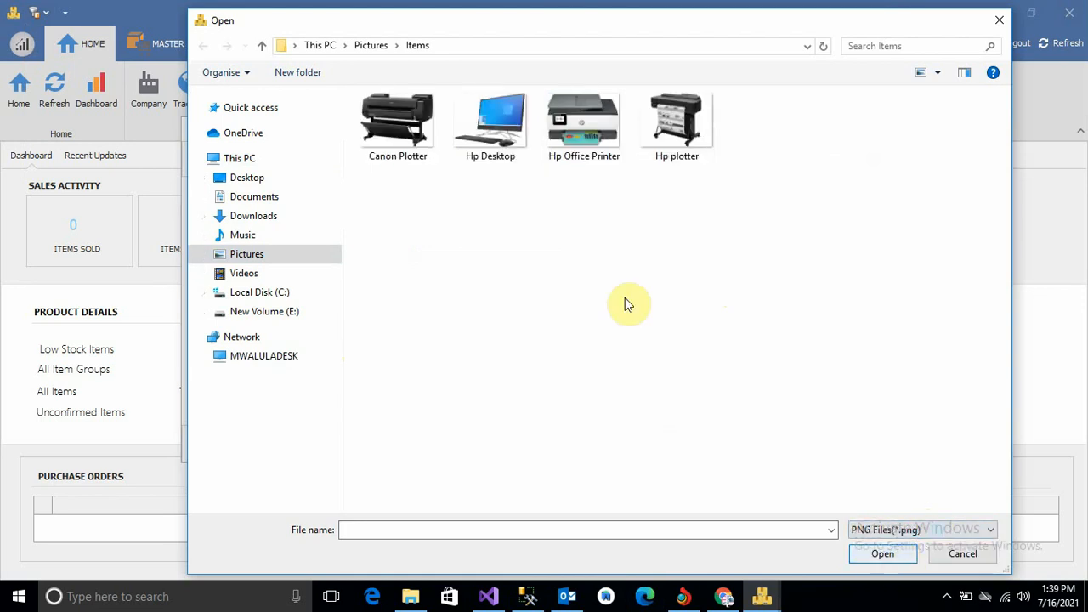
pyautogui.click(374, 106)
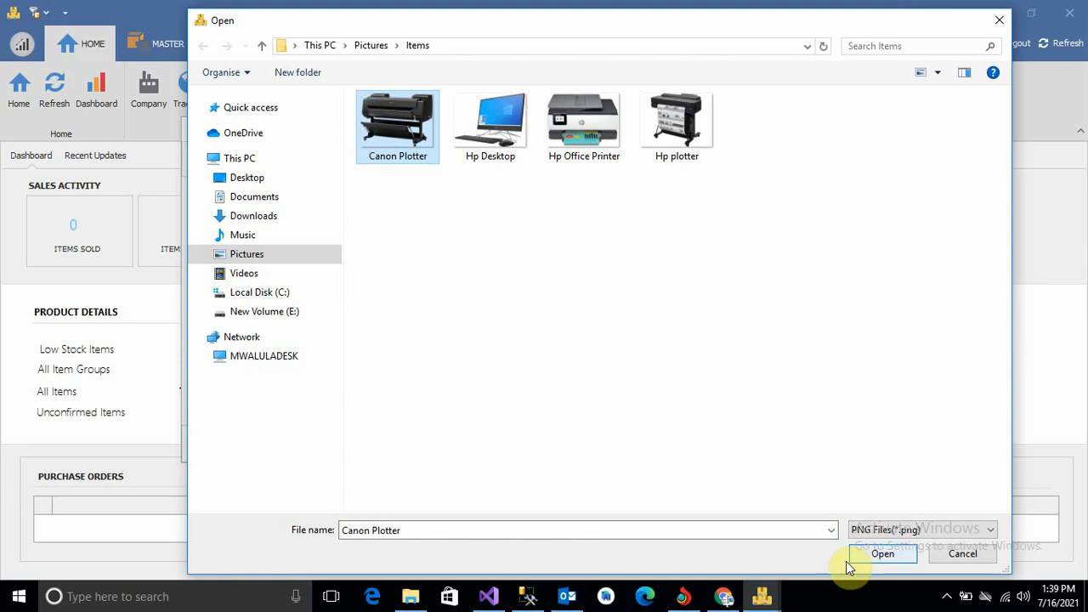
pyautogui.click(490, 123)
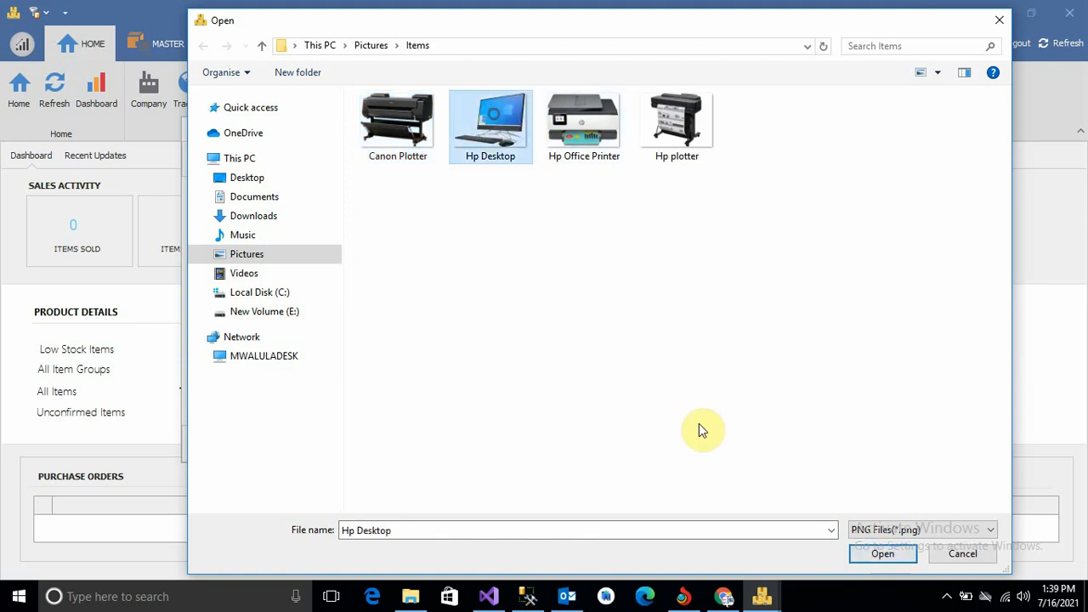
pyautogui.click(882, 553)
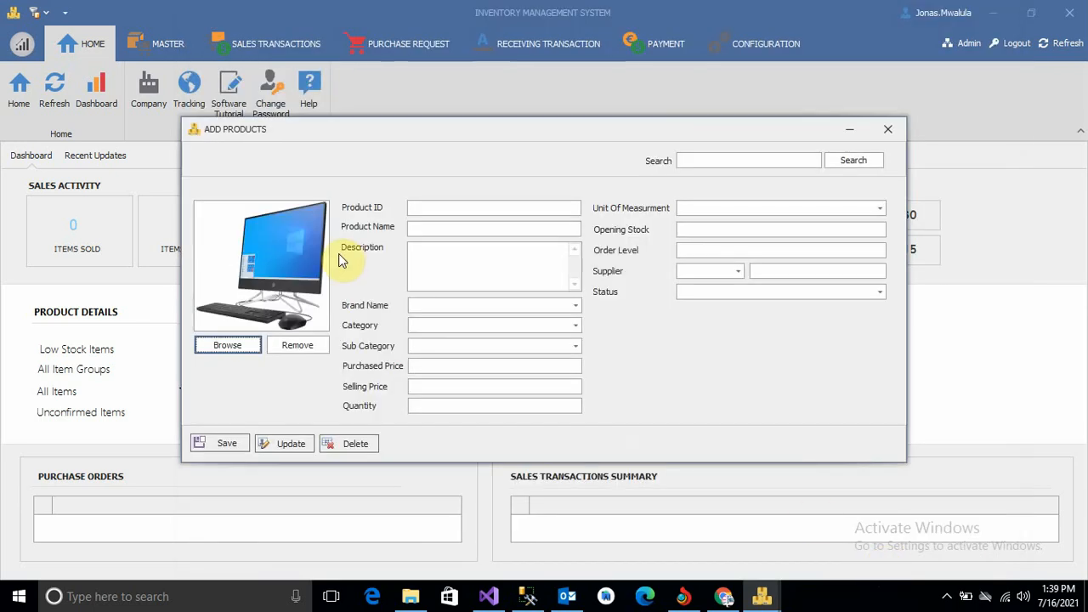
# Replace the product image with the Canon Plotter PNG picture from the Items folder
pyautogui.click(248, 345)
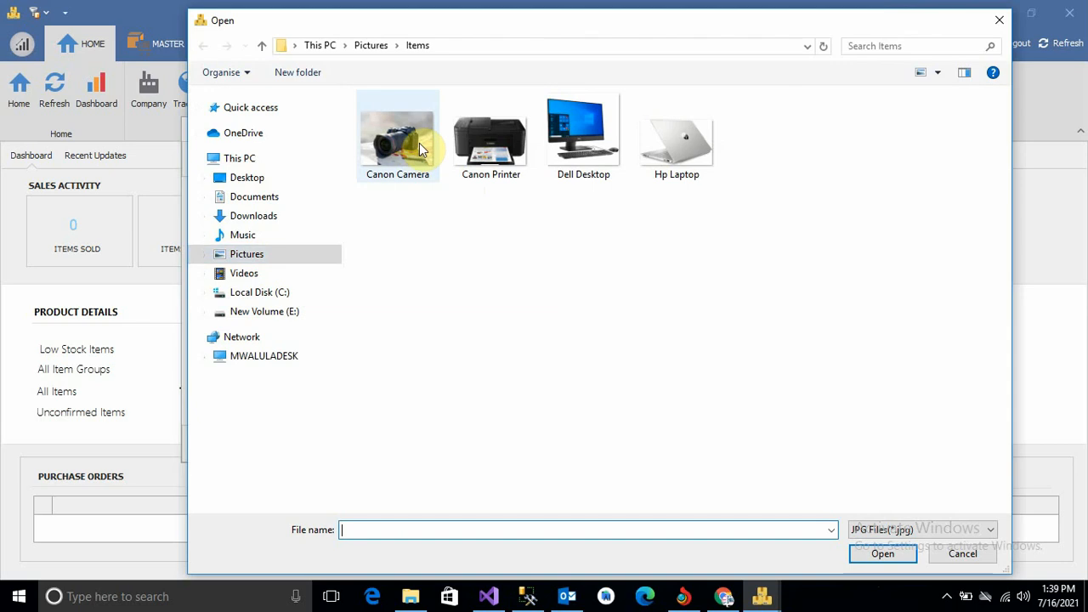
pyautogui.click(871, 529)
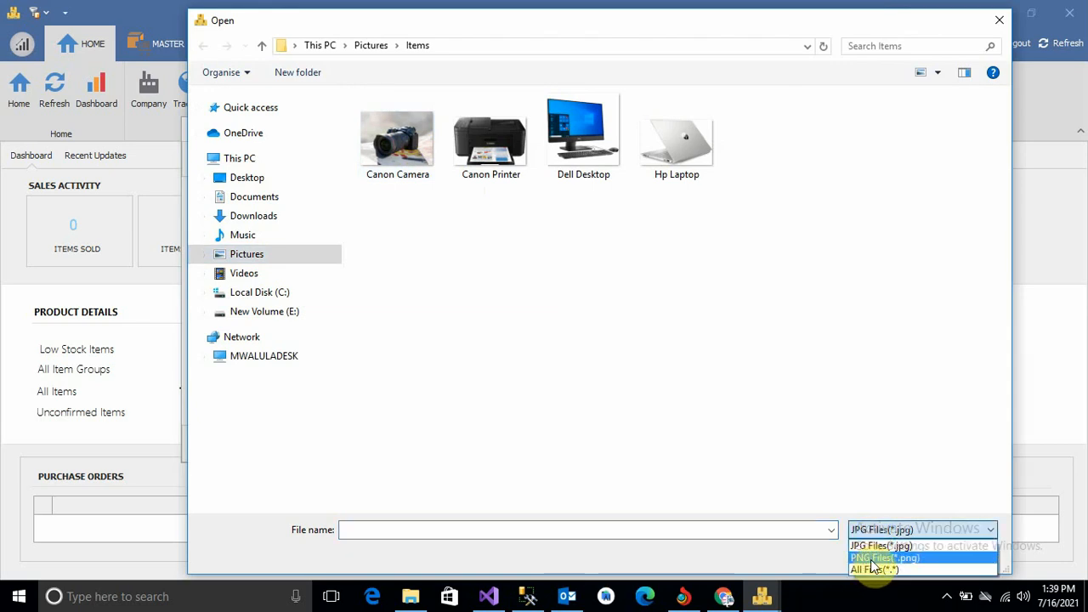
pyautogui.click(875, 561)
pyautogui.click(404, 116)
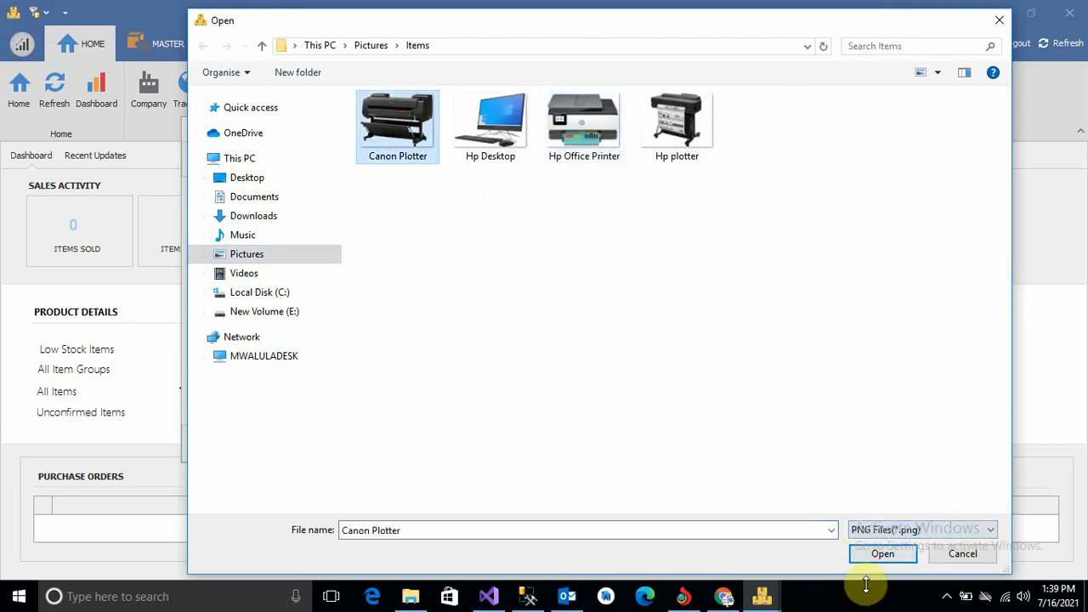
pyautogui.click(882, 553)
# Enter product ID PR004, product name Plotter Printer and description 44inch for the new product
pyautogui.click(423, 212)
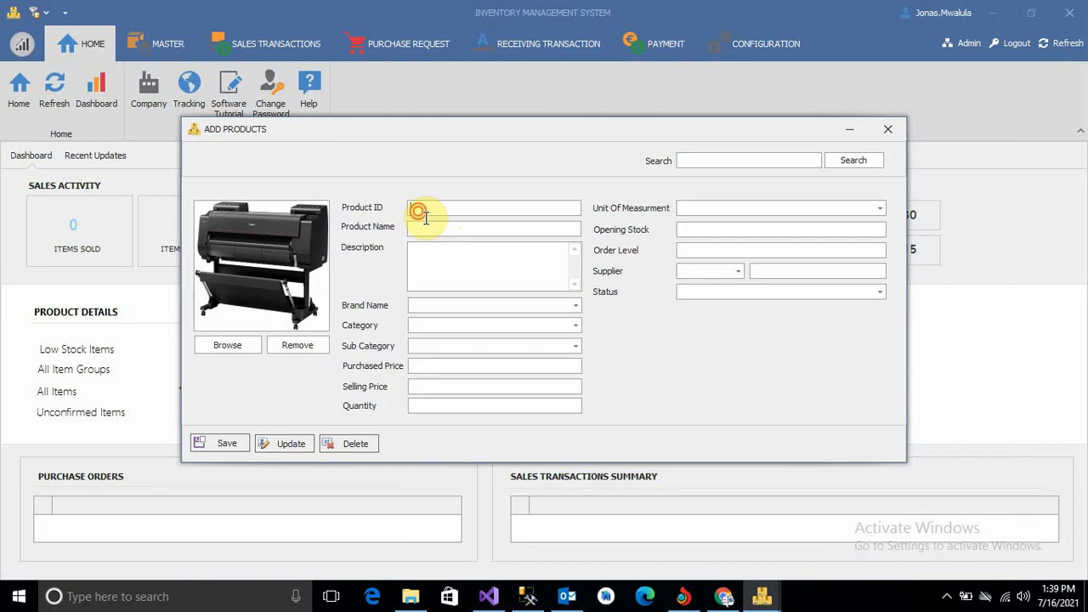
pyautogui.write('PR')
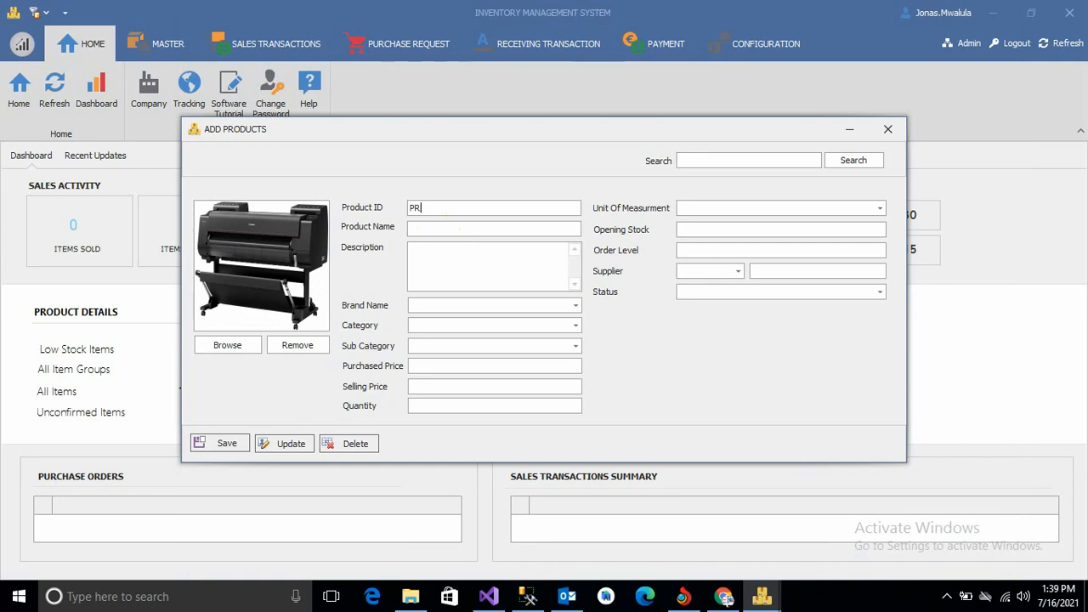
pyautogui.write('O')
pyautogui.write('004')
pyautogui.click(430, 233)
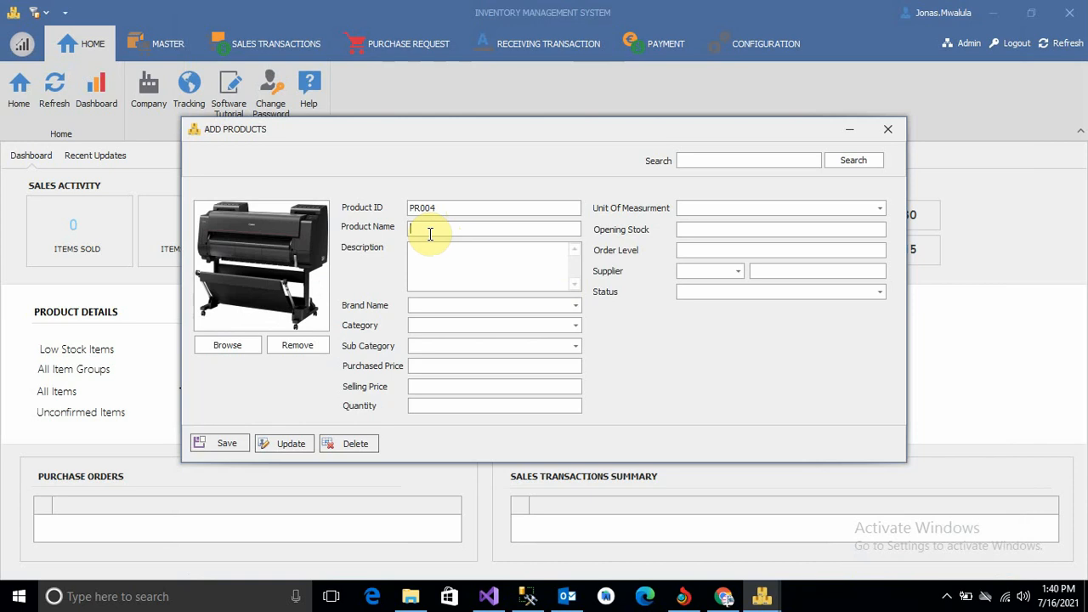
pyautogui.write('Plot')
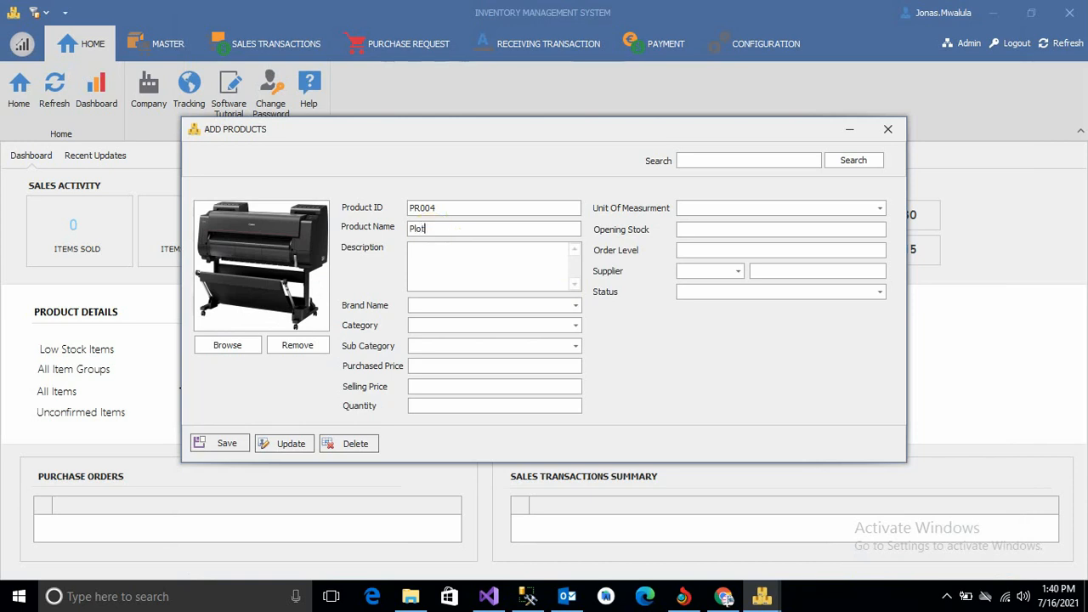
pyautogui.write('ter Printer')
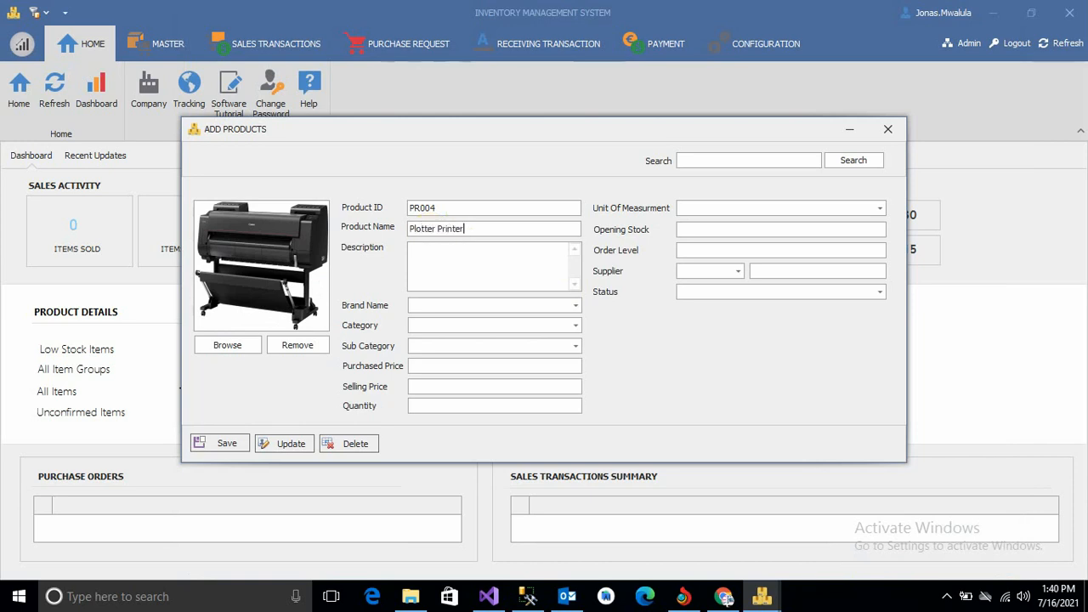
pyautogui.click(440, 256)
pyautogui.write('44inch')
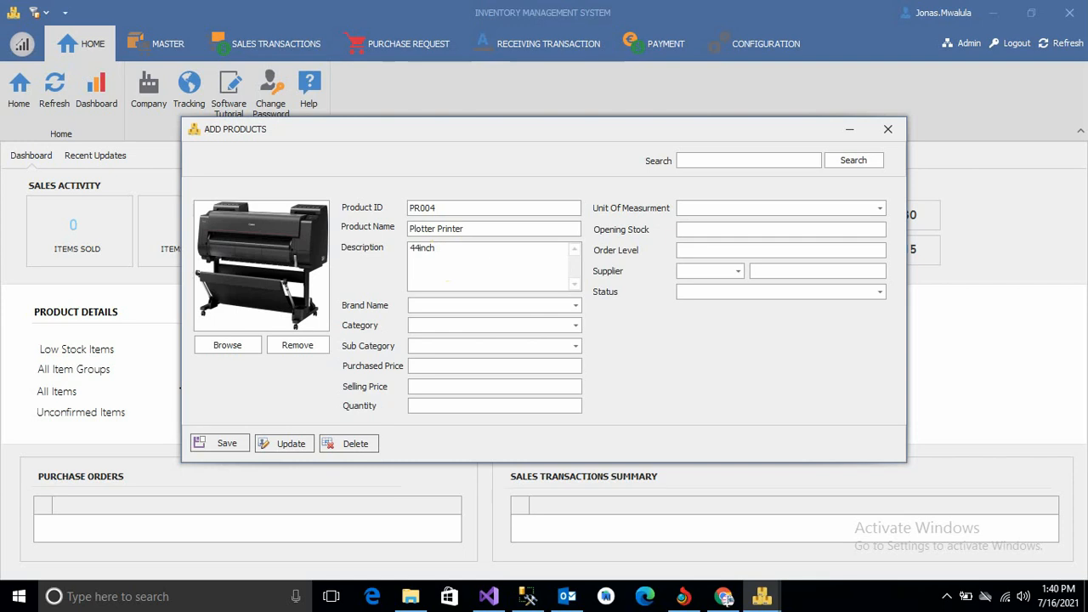
# Complete the new product's description so it reads 44inch Plotter
pyautogui.write(' Plotee')
pyautogui.press('BackSpace')
pyautogui.write('ter')
# Set the plotter printer's brand to CANON, category to PRINTERS and sub category to PLOTTER
pyautogui.click(574, 307)
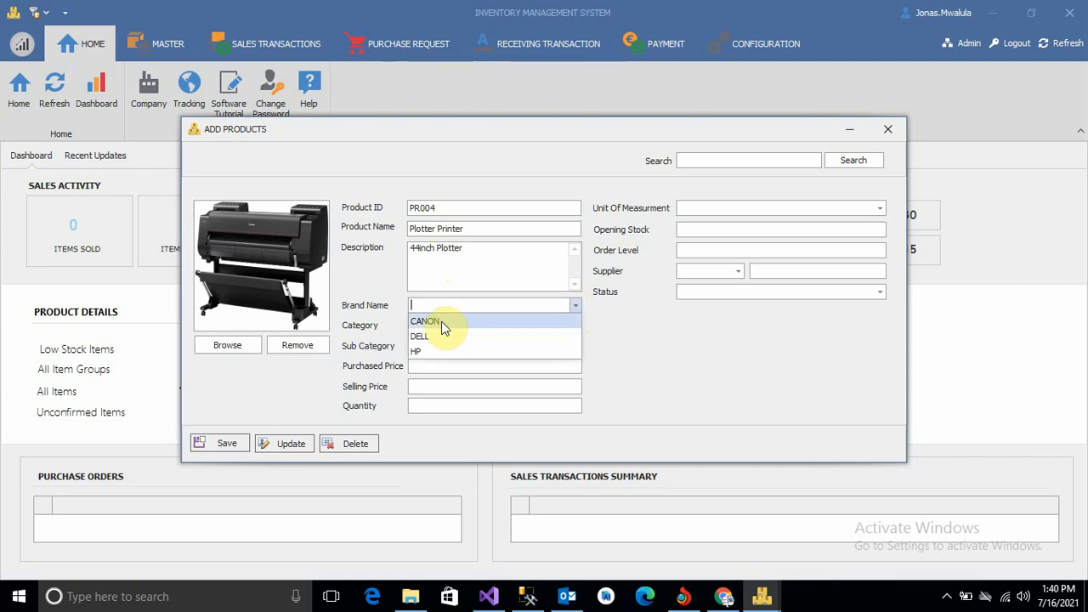
pyautogui.click(444, 320)
pyautogui.click(577, 328)
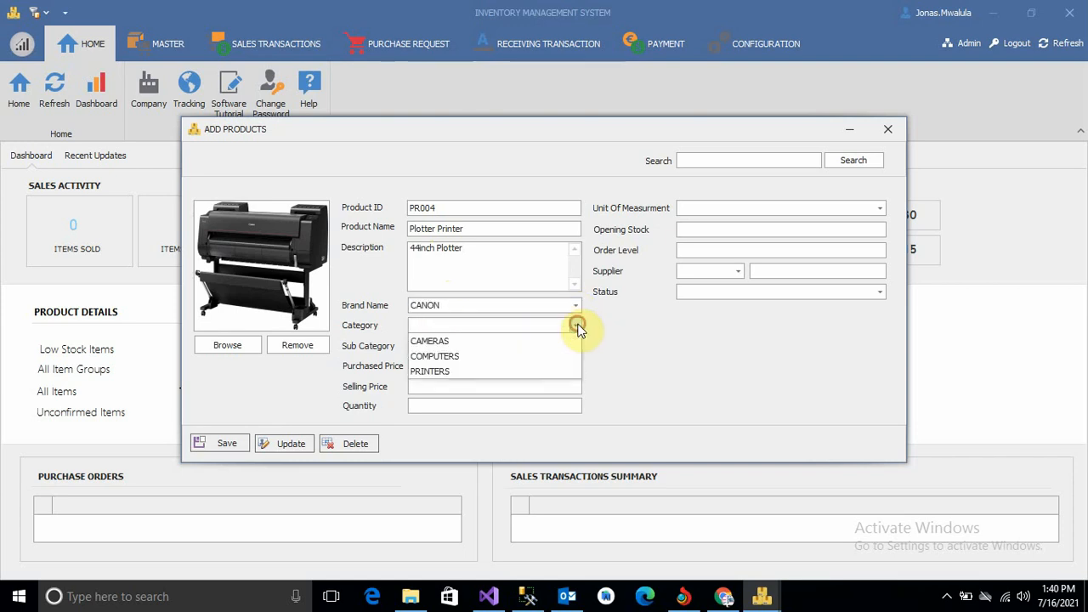
pyautogui.click(431, 372)
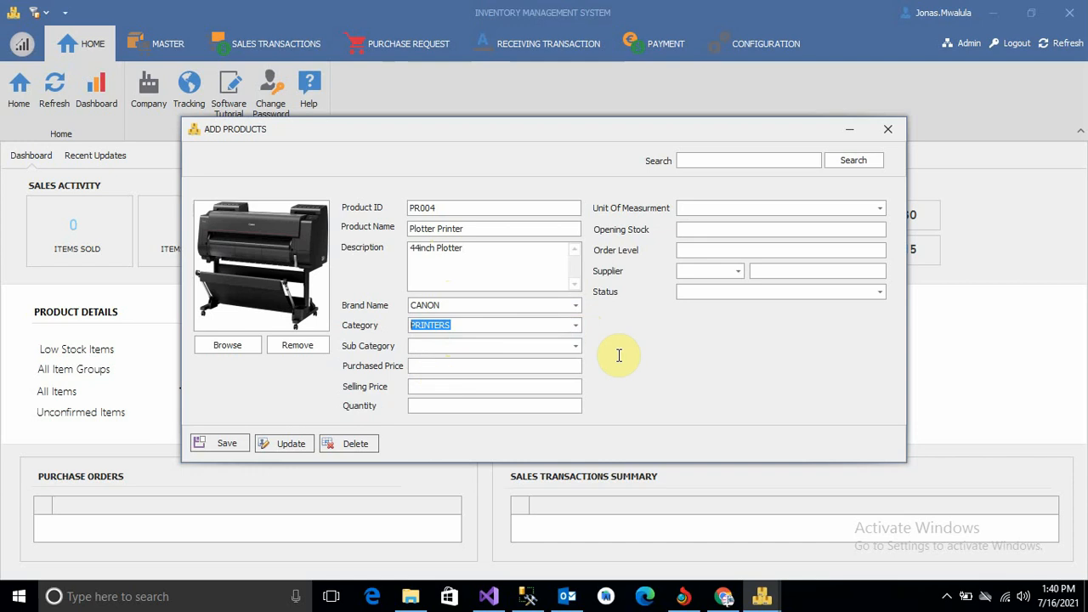
pyautogui.click(576, 348)
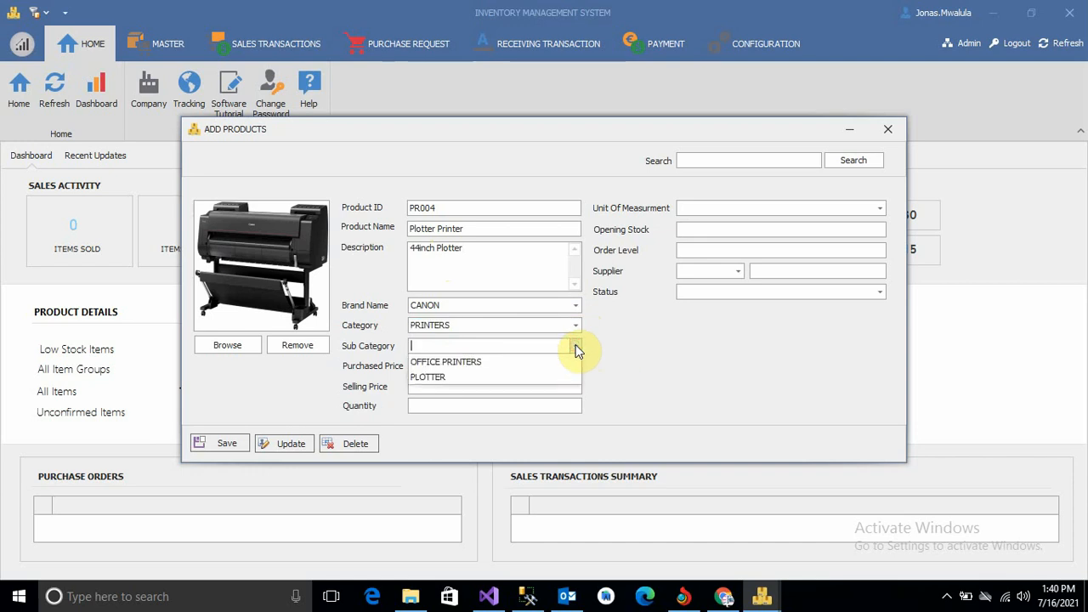
pyautogui.click(450, 380)
# Enter a purchased price of 5200, a selling price of 7200 and a quantity of 2 for the plotter printer
pyautogui.click(441, 374)
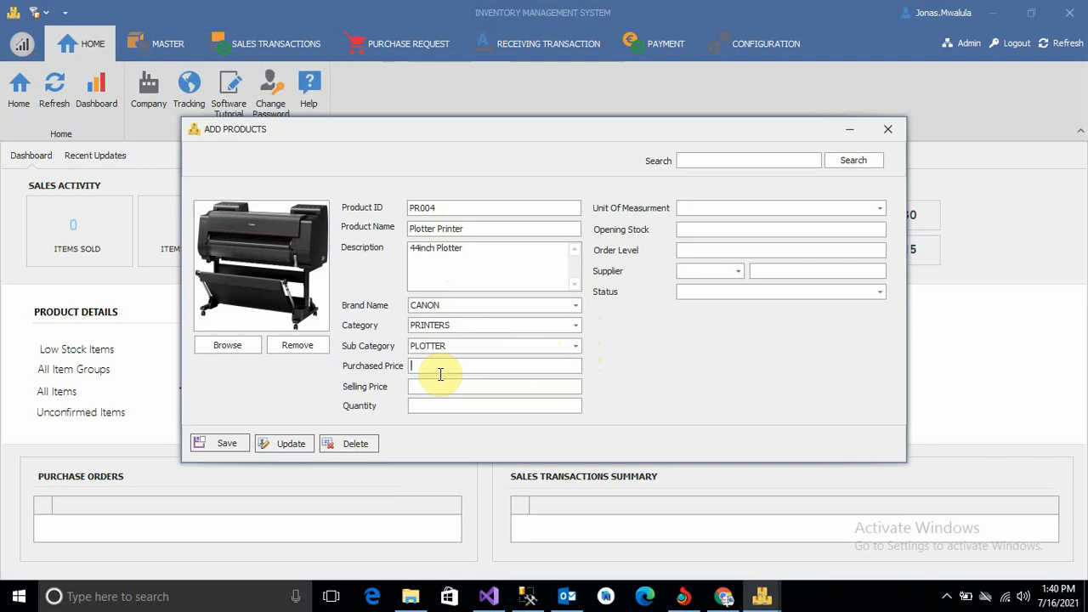
pyautogui.write('5200')
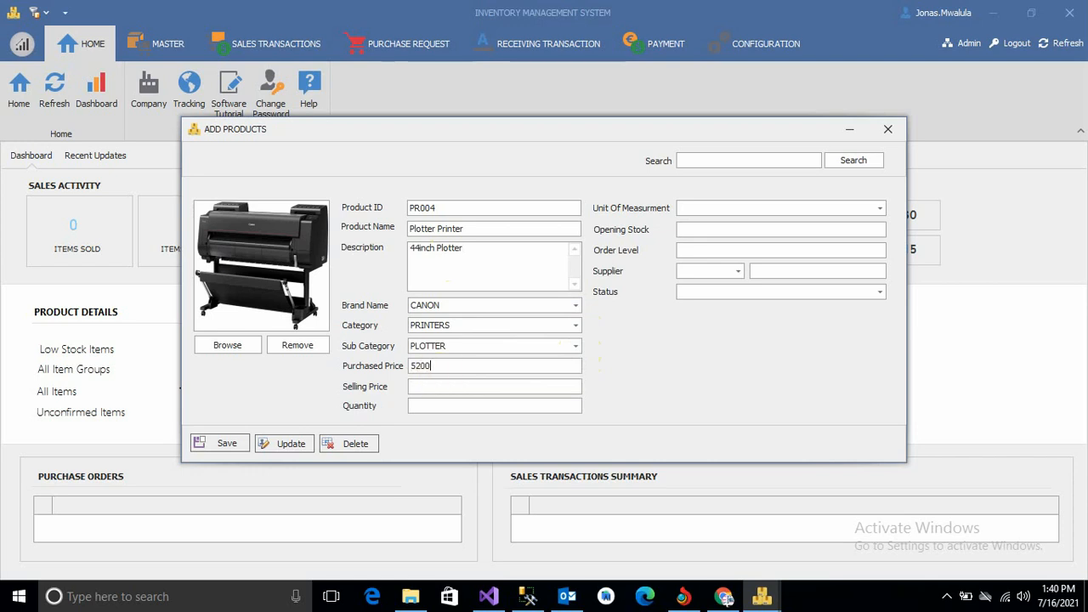
pyautogui.click(425, 391)
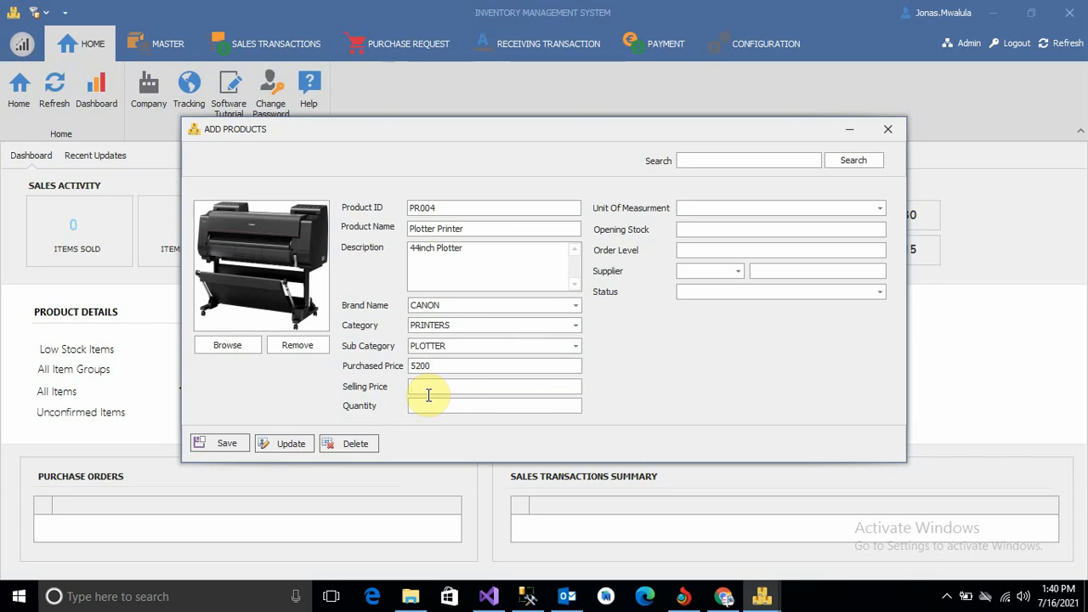
pyautogui.write('7200')
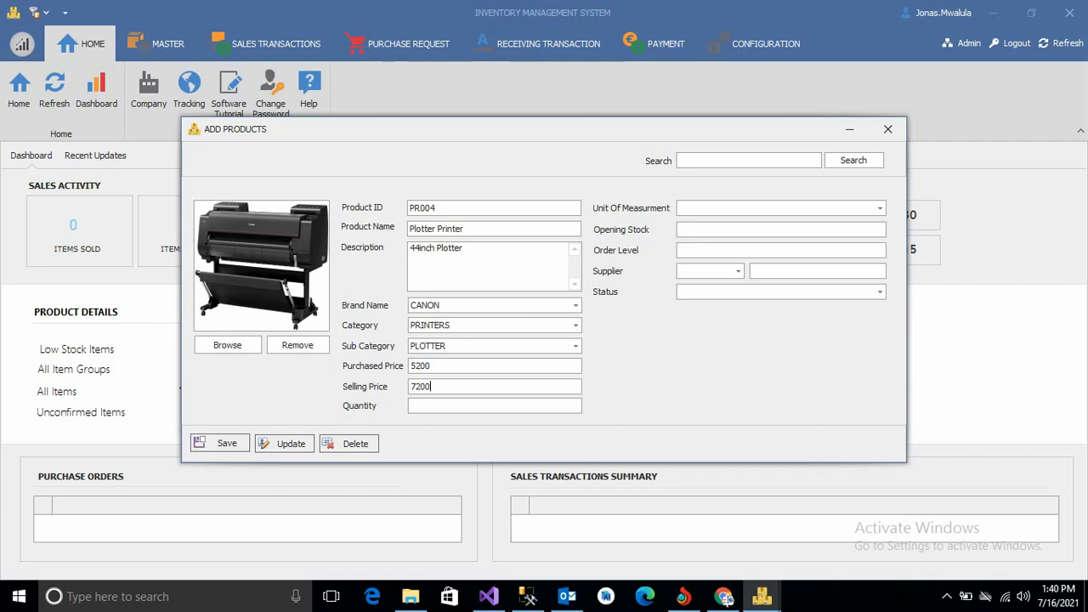
pyautogui.click(435, 409)
pyautogui.write('2')
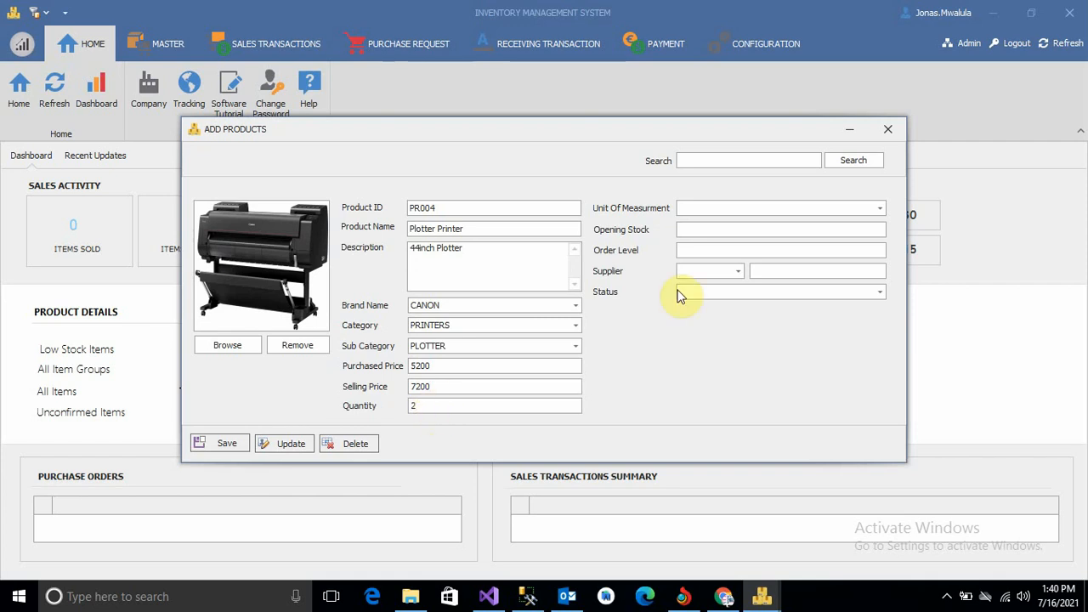
# Set the plotter printer's unit of measurement to Kg, opening stock to 2 and order level to 1
pyautogui.click(880, 209)
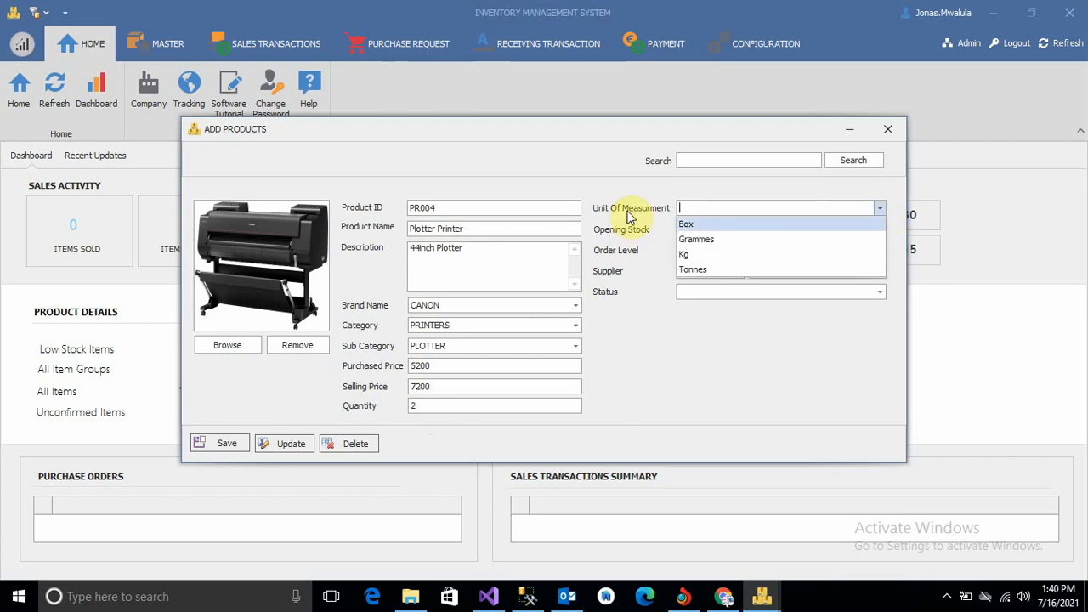
pyautogui.click(689, 256)
pyautogui.click(703, 230)
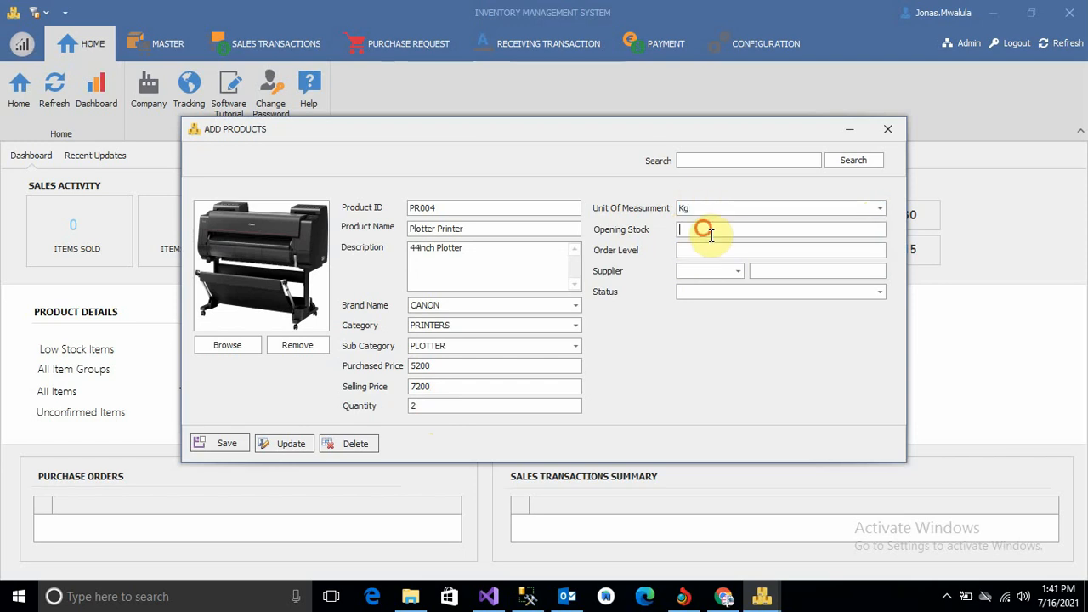
pyautogui.write('2')
pyautogui.click(712, 249)
pyautogui.write('1')
# Assign supplier SP001 to the plotter printer and set its status to For Sale
pyautogui.click(739, 272)
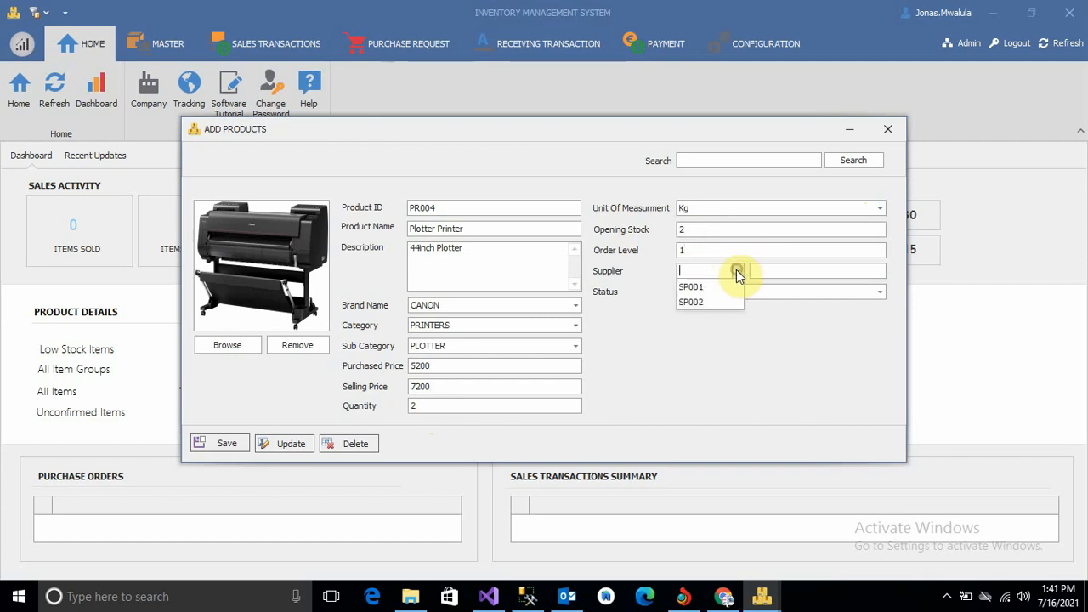
pyautogui.click(695, 289)
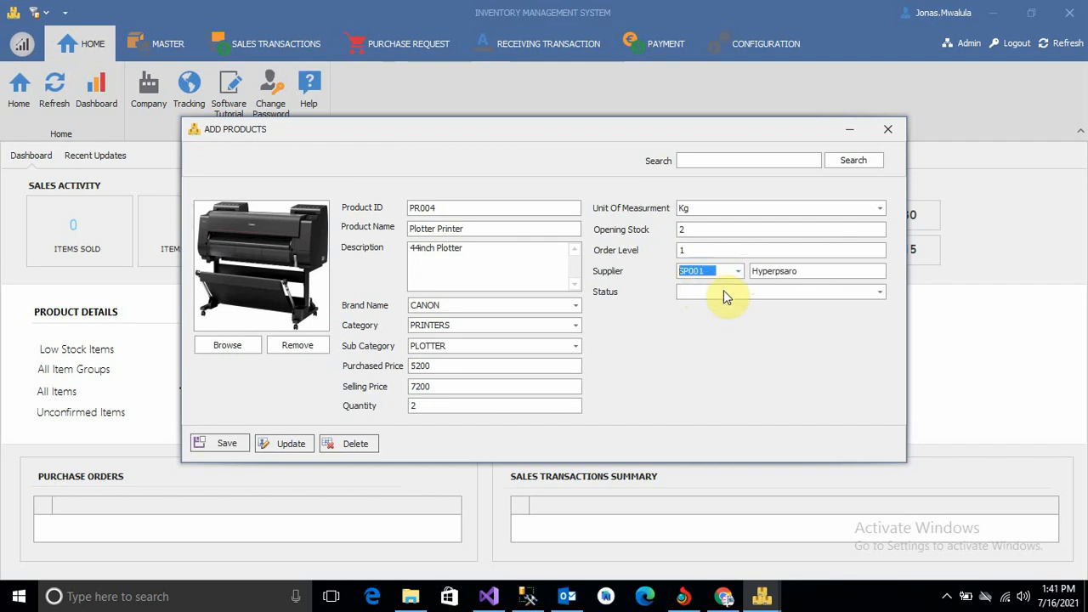
pyautogui.click(879, 292)
pyautogui.click(880, 292)
pyautogui.click(881, 293)
pyautogui.click(880, 294)
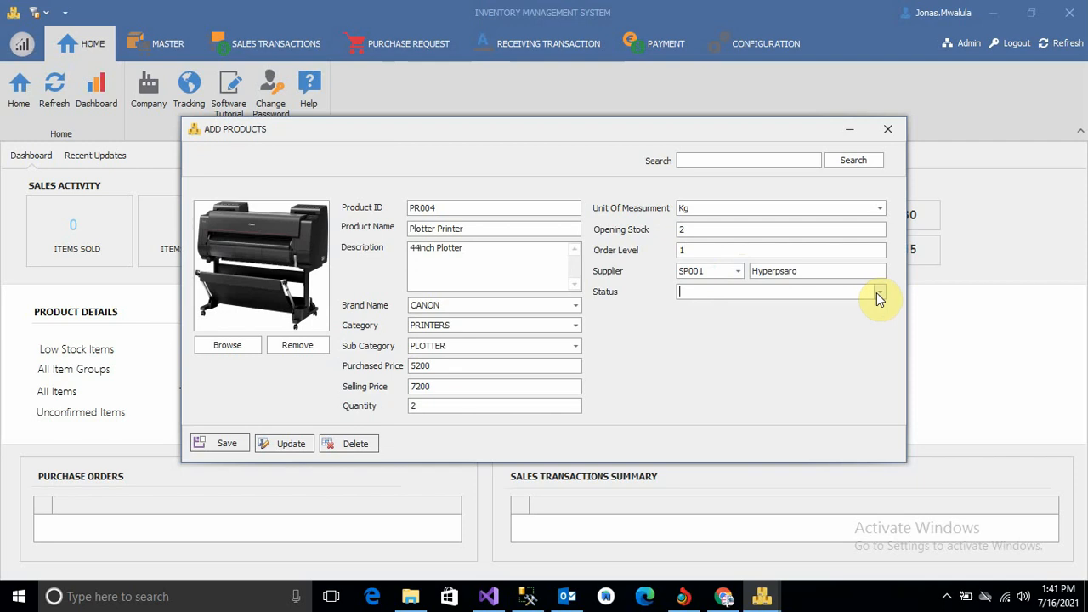
pyautogui.click(877, 293)
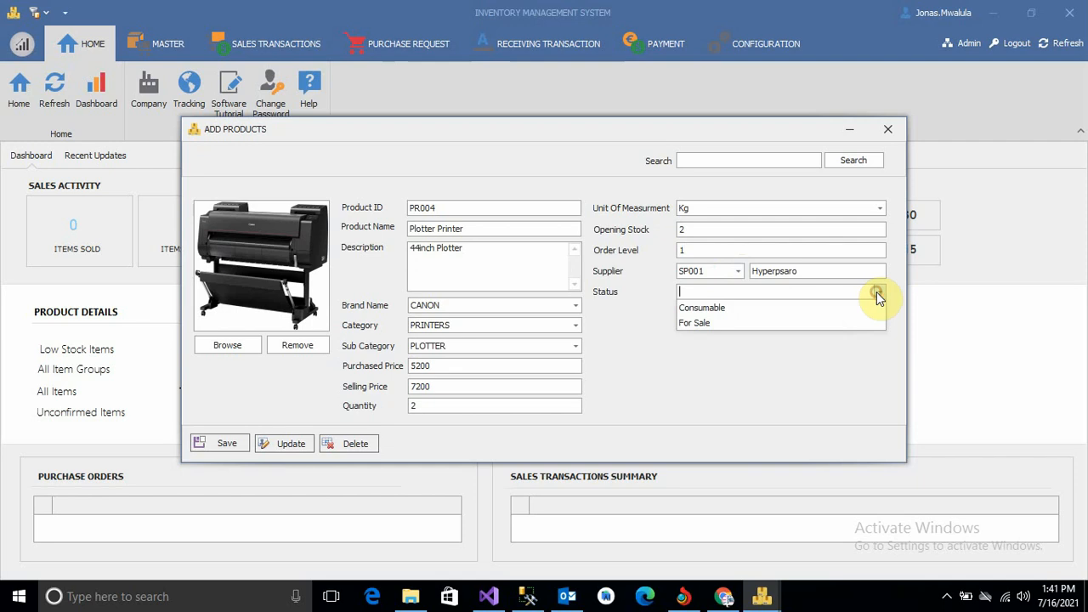
pyautogui.click(702, 325)
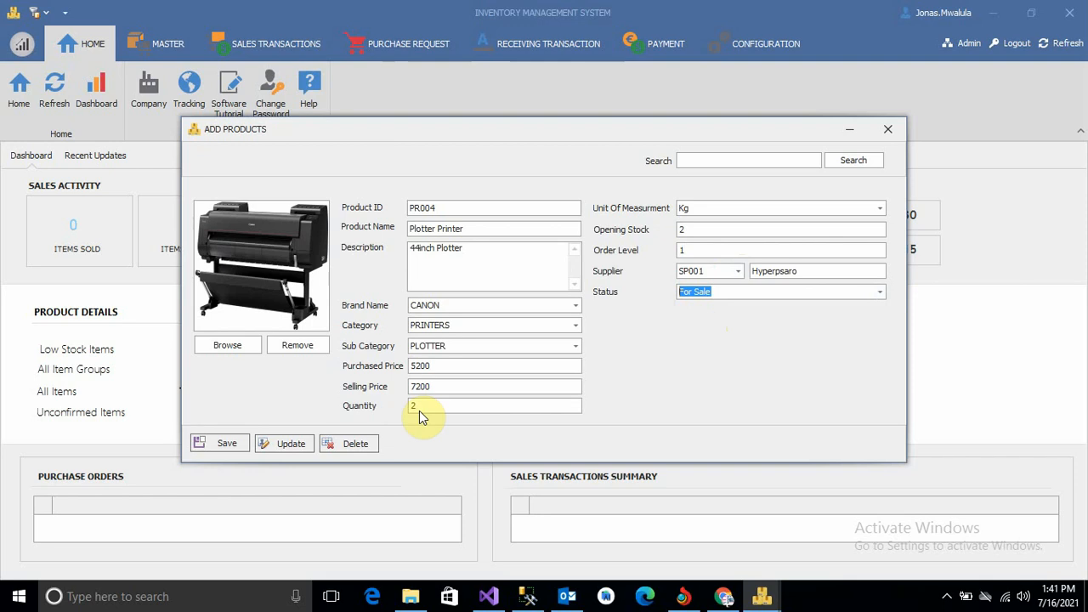
# Save the plotter printer product and bring the Add Products form back to the front
pyautogui.click(218, 444)
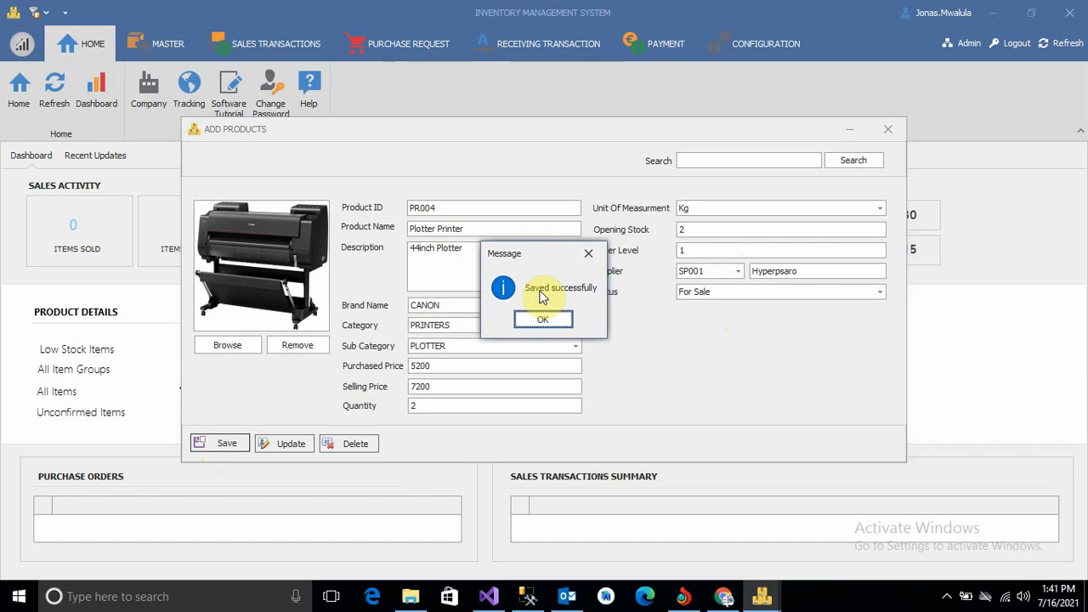
pyautogui.click(542, 320)
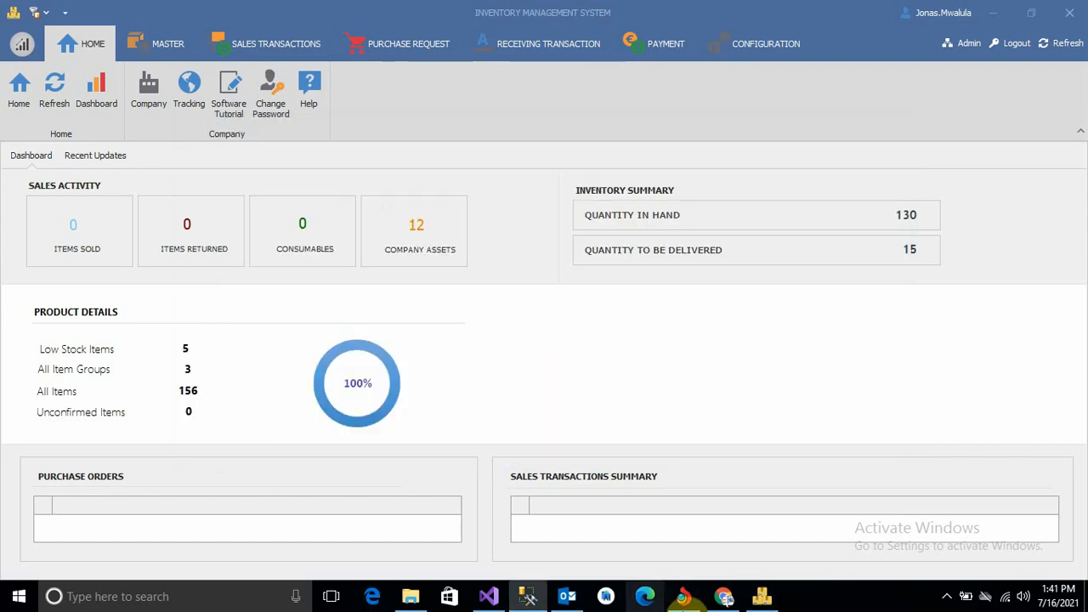
pyautogui.click(599, 201)
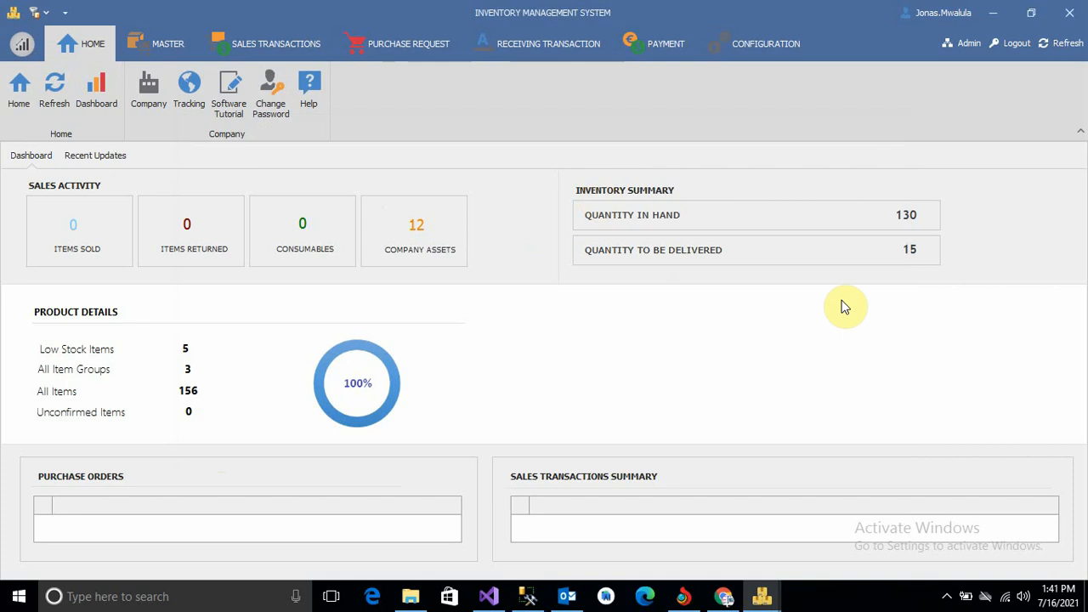
pyautogui.moveTo(777, 576)
pyautogui.click(790, 509)
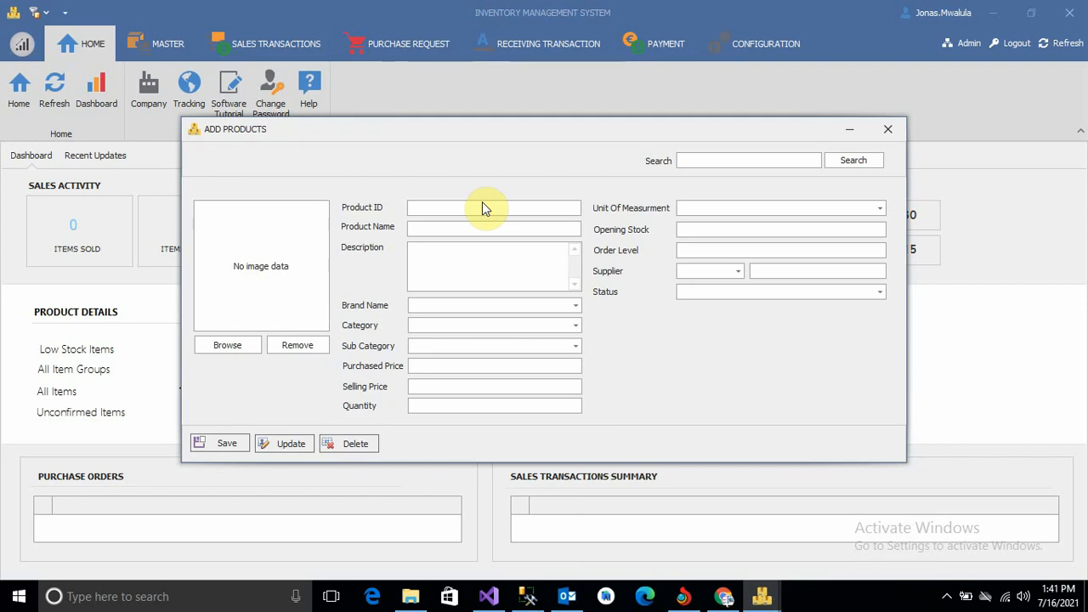
# Load the Hp Laptop picture from the Items folder as the image of the next product
pyautogui.click(243, 352)
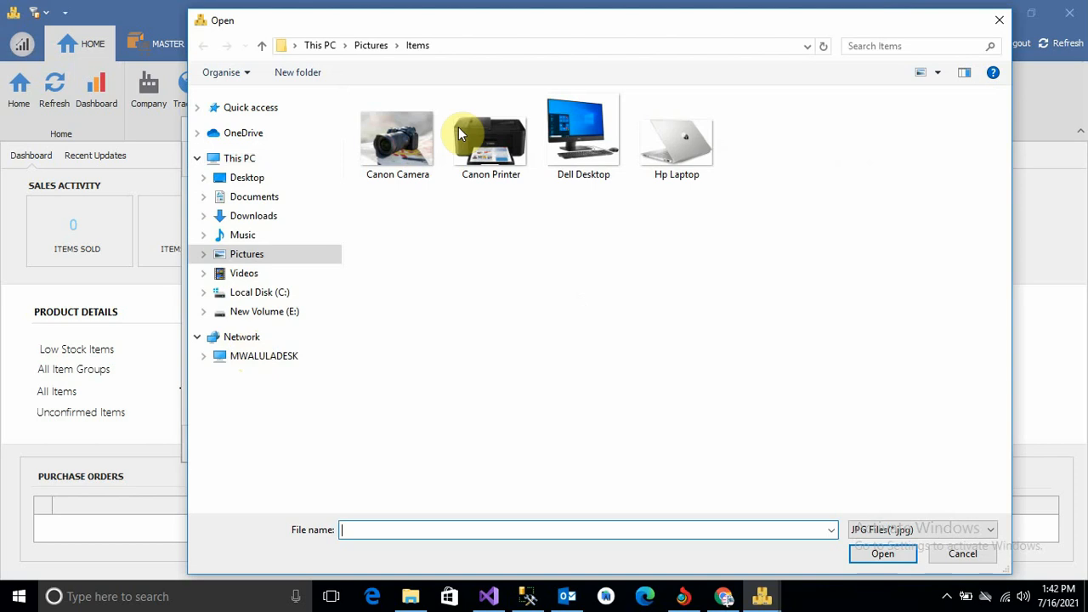
pyautogui.click(681, 146)
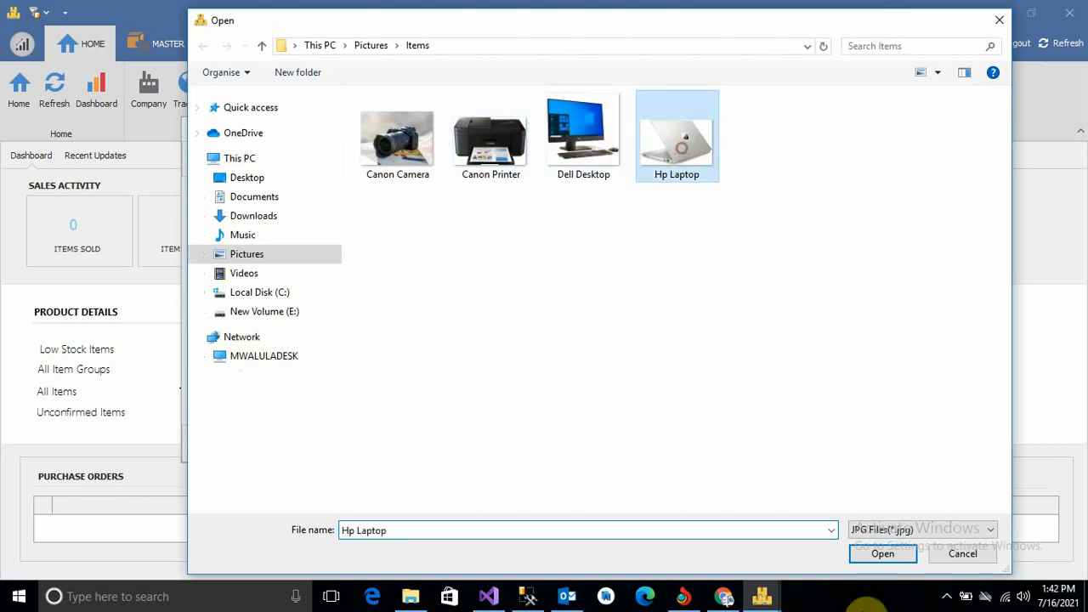
pyautogui.click(882, 556)
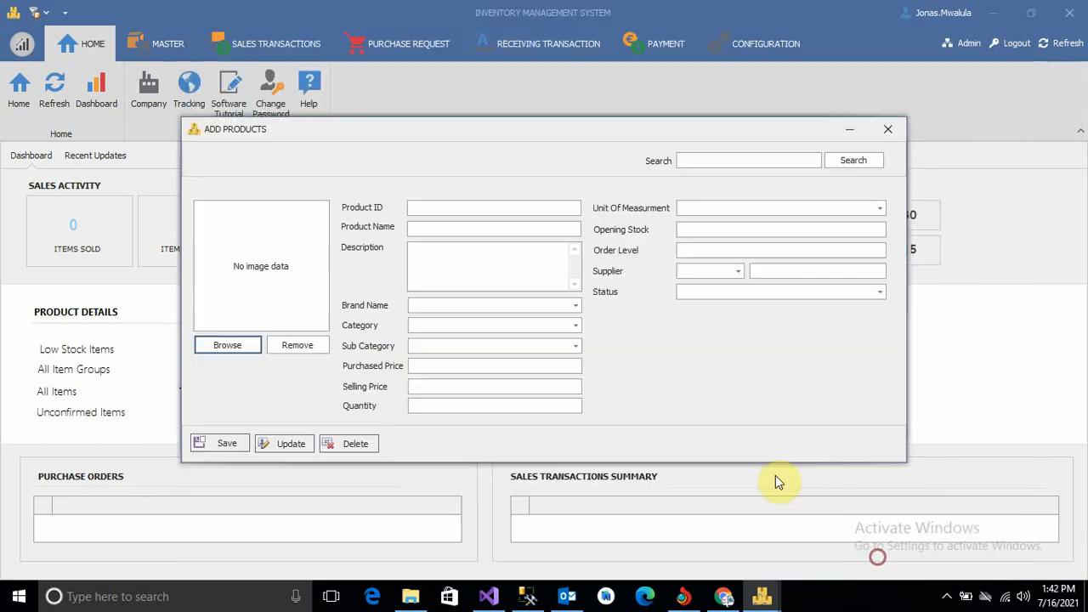
# Enter product ID PR005 and product name Laptop for the new product
pyautogui.click(435, 211)
pyautogui.write('PR005')
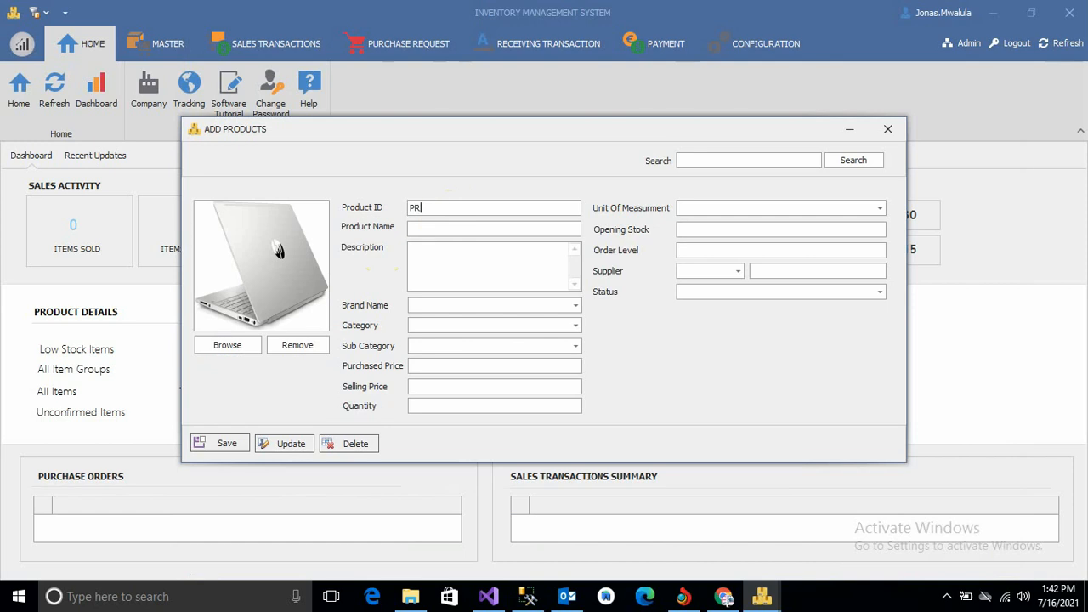
pyautogui.click(443, 229)
pyautogui.write('Laptop')
# Enter i7,10th Gen,1TB HDD,16GB RAM as the laptop's description
pyautogui.click(460, 270)
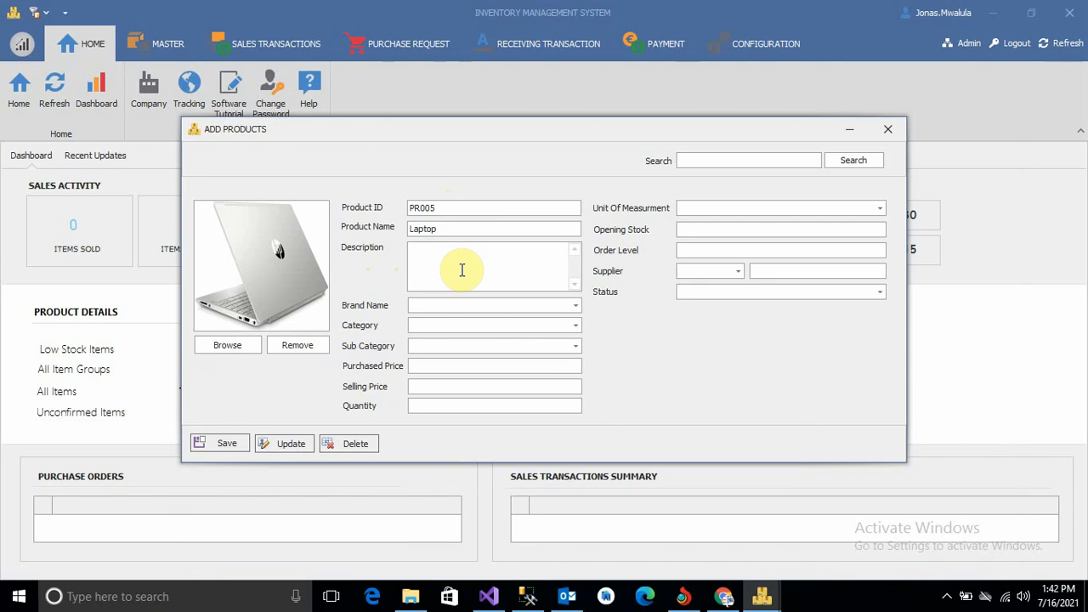
pyautogui.write('i7')
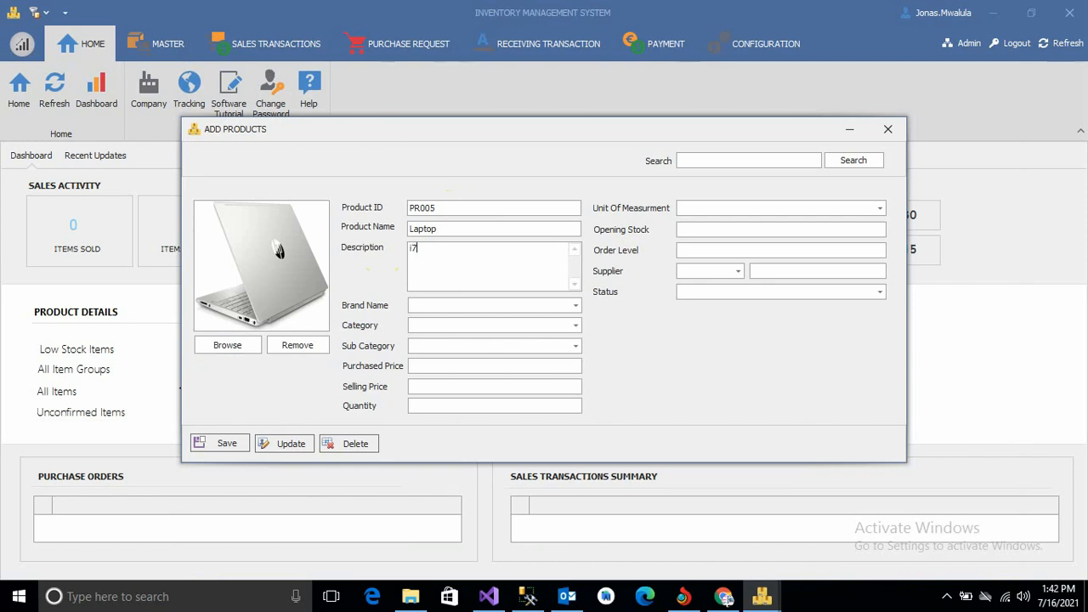
pyautogui.write(',10th Gen,1t')
pyautogui.press('BackSpace')
pyautogui.write('TB')
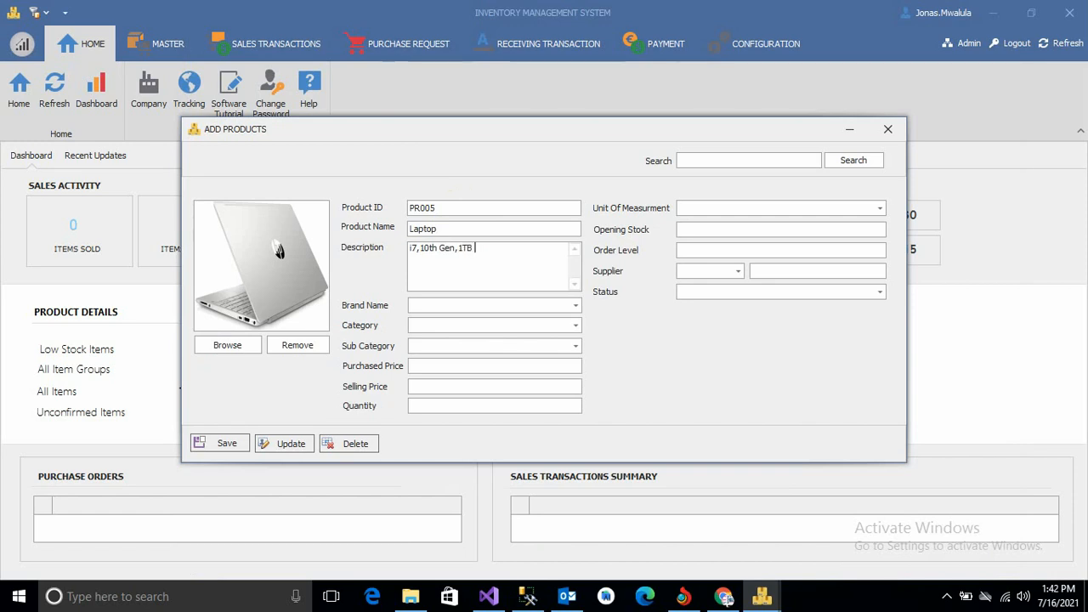
pyautogui.write(' HDD,16GB RAM')
# Set the laptop's brand to HP, category to COMPUTERS and sub category to LAPTOPS
pyautogui.click(575, 306)
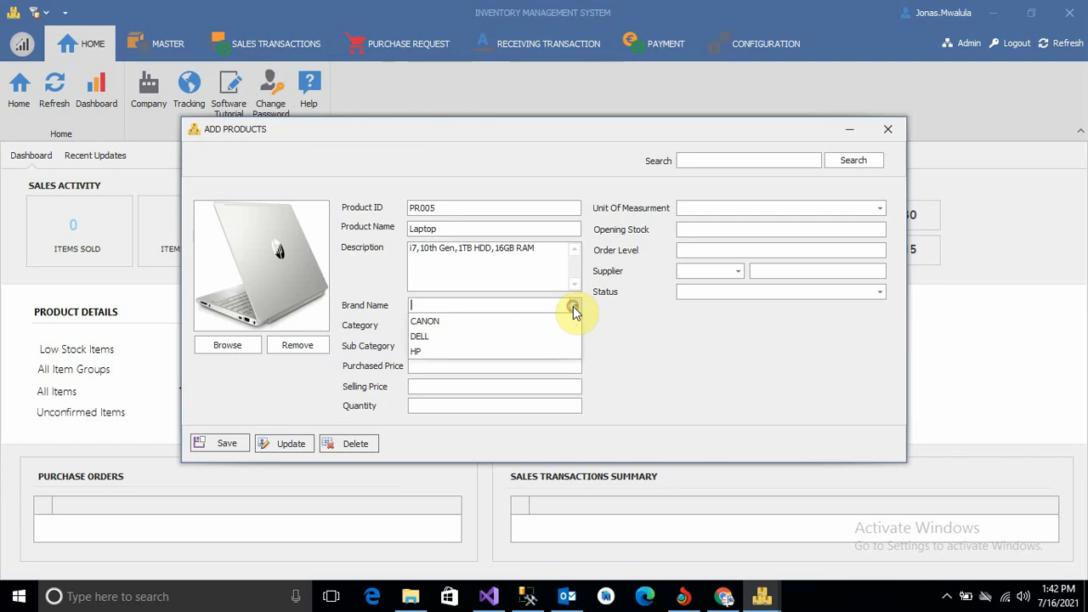
pyautogui.click(415, 351)
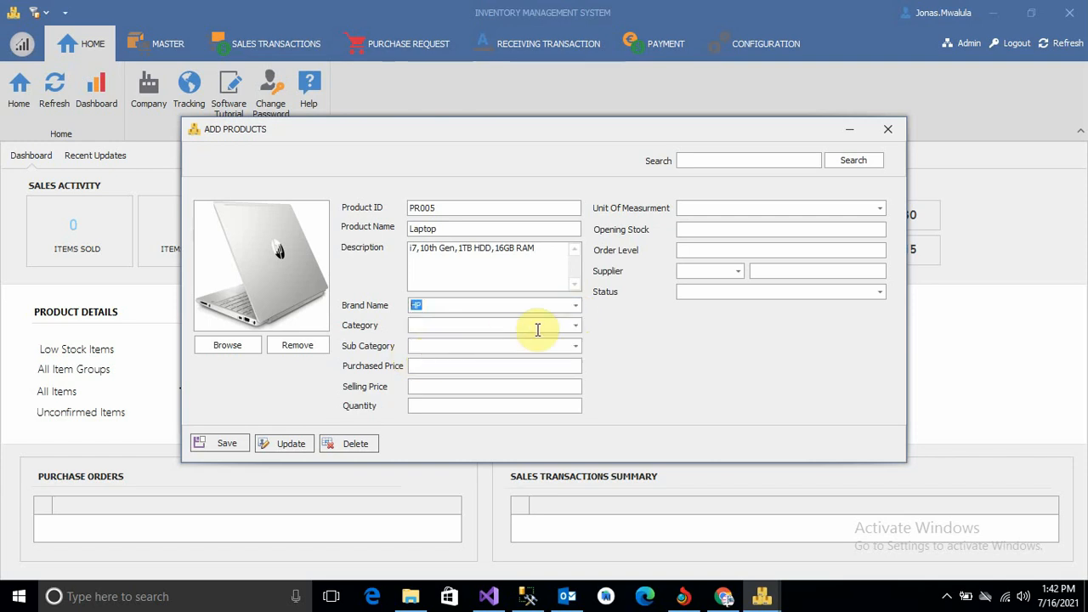
pyautogui.click(573, 324)
pyautogui.click(450, 355)
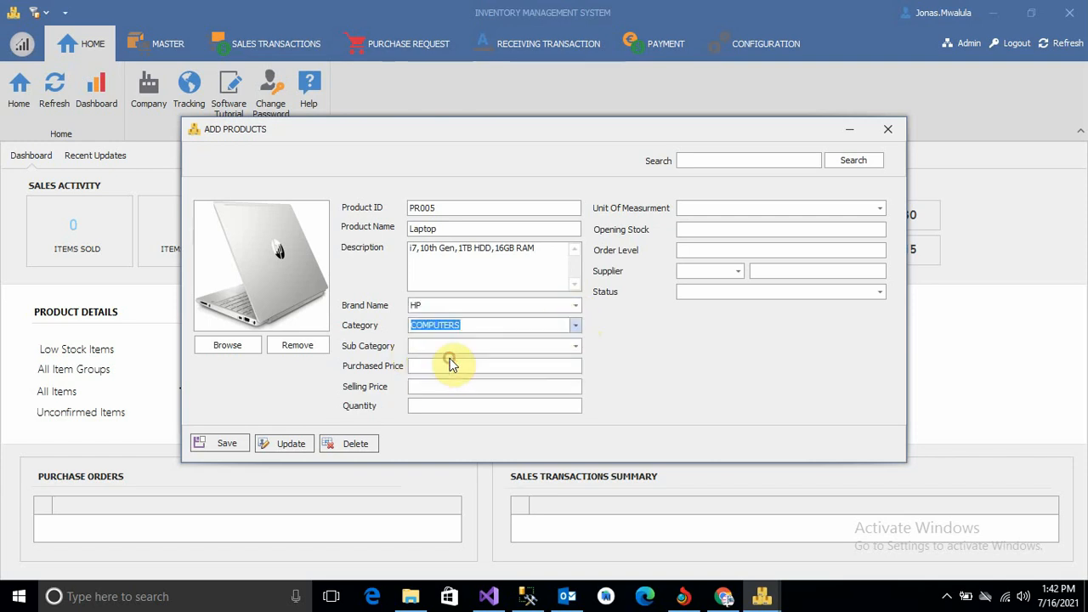
pyautogui.click(576, 346)
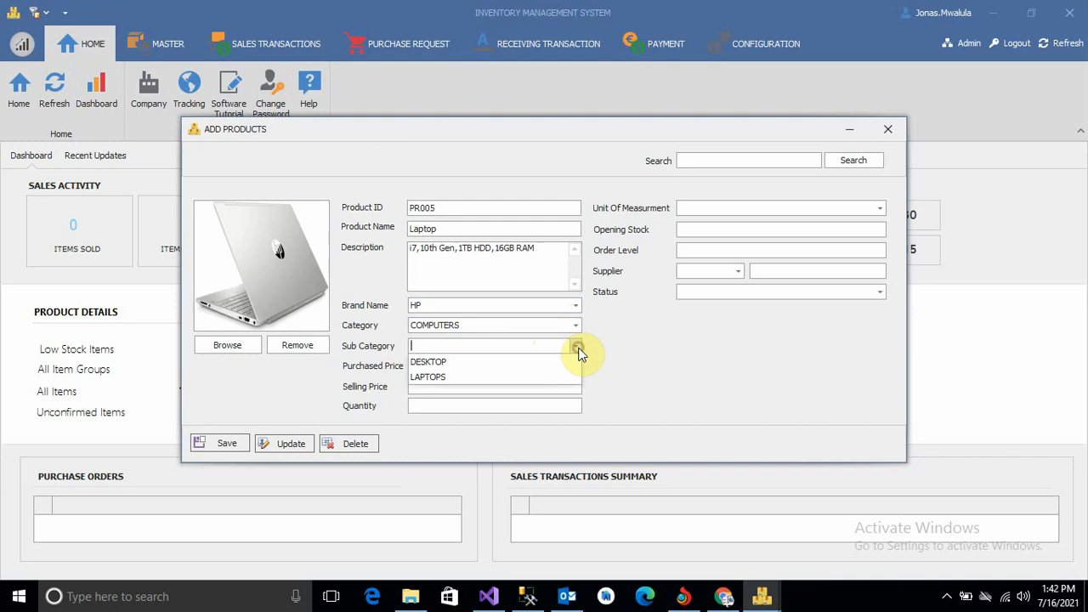
pyautogui.click(442, 376)
# Enter 750 as the laptop's purchased price and 750 as its selling price
pyautogui.click(455, 367)
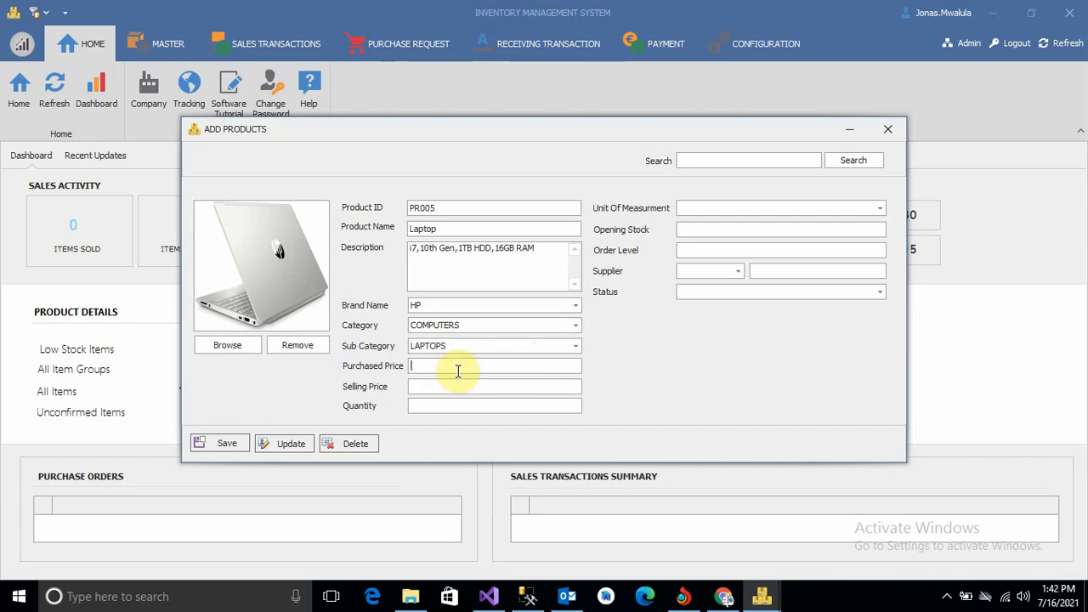
pyautogui.write('750')
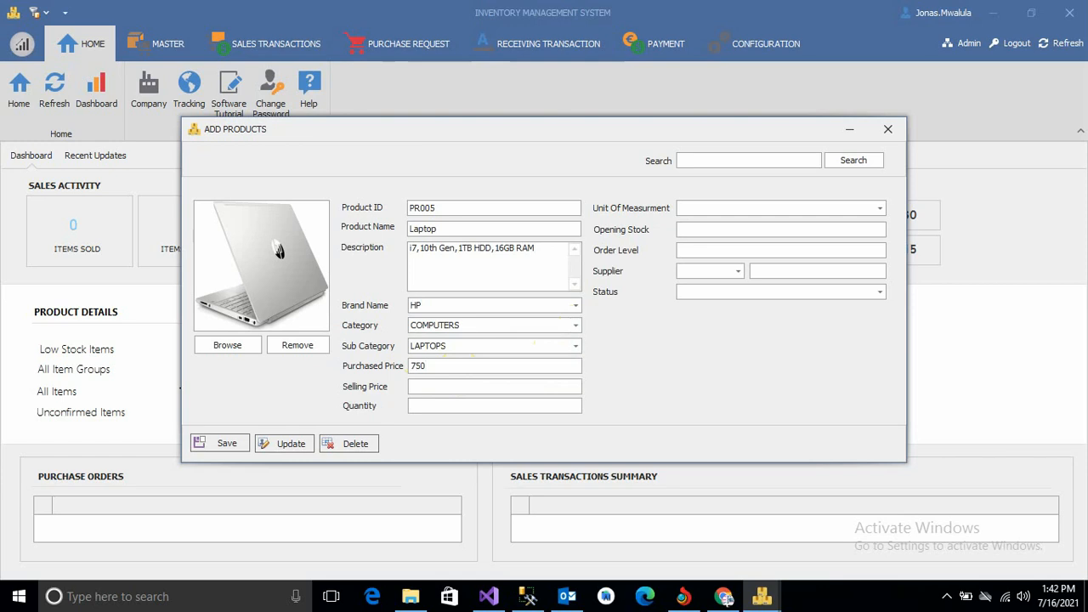
pyautogui.click(445, 395)
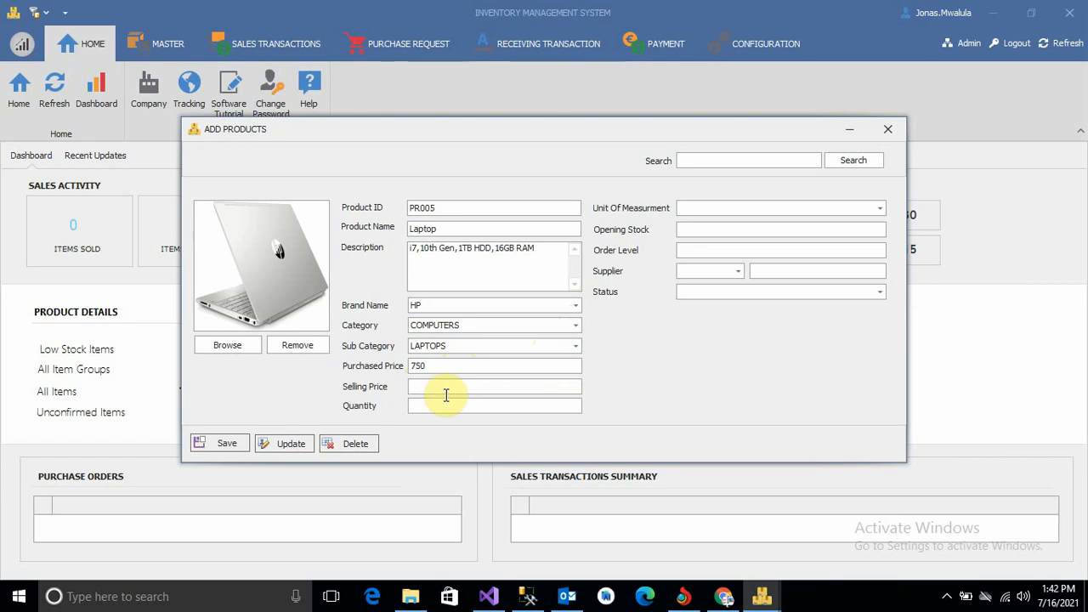
pyautogui.write('750')
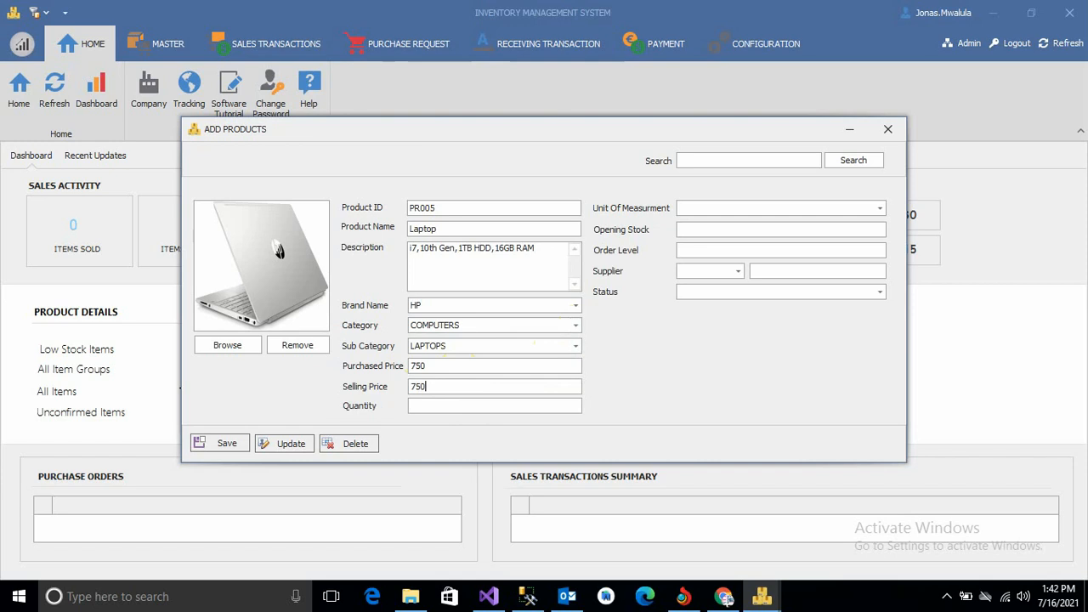
# Set the laptop's quantity to 1 and its unit of measurement to Box
pyautogui.click(425, 408)
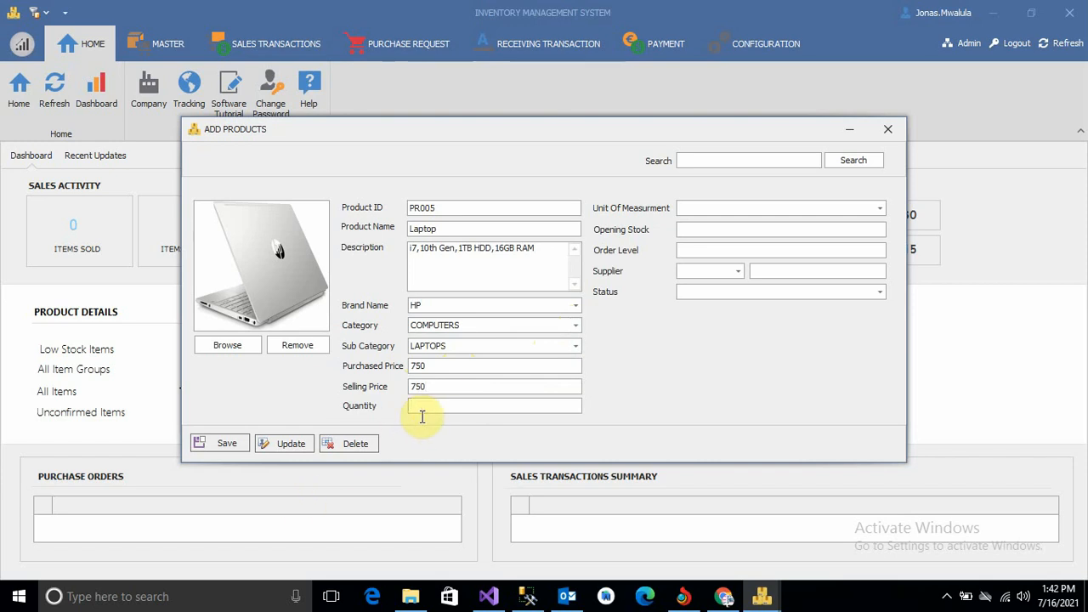
pyautogui.write('1')
pyautogui.click(881, 208)
pyautogui.click(880, 208)
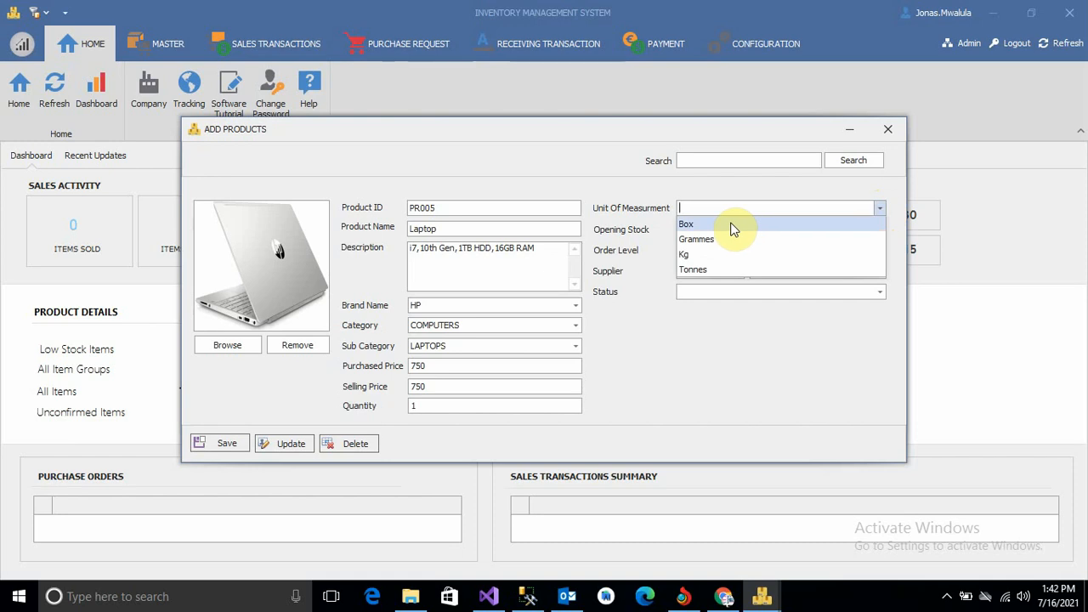
pyautogui.click(730, 224)
# Enter 1 as the laptop's opening stock and 0 as its order level
pyautogui.click(724, 236)
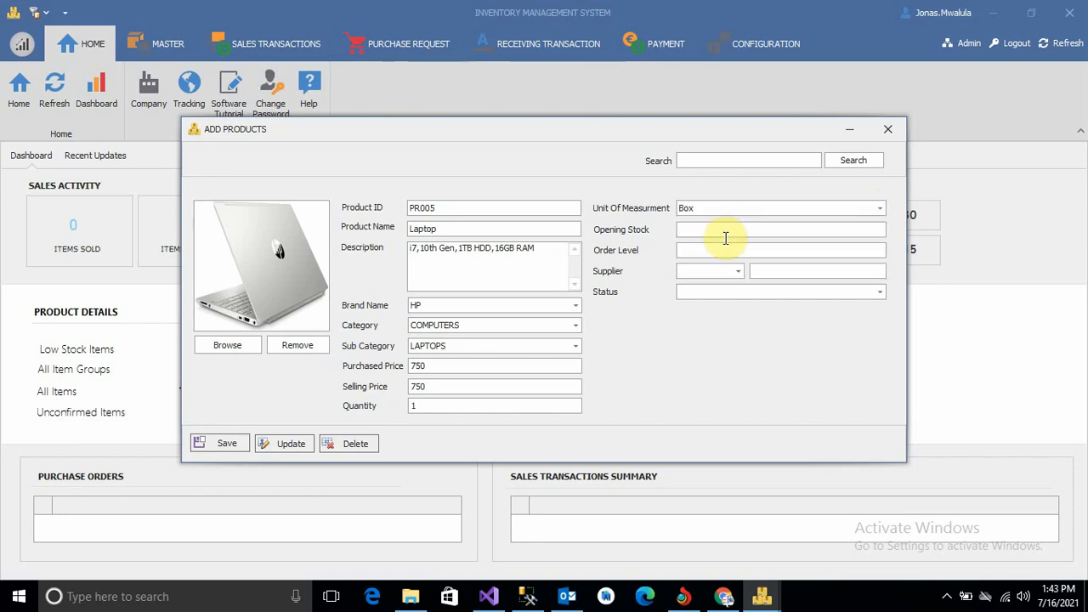
pyautogui.write('1')
pyautogui.click(706, 254)
pyautogui.write('0')
# Assign supplier SP002 to the laptop and set its status to Consumable
pyautogui.click(738, 272)
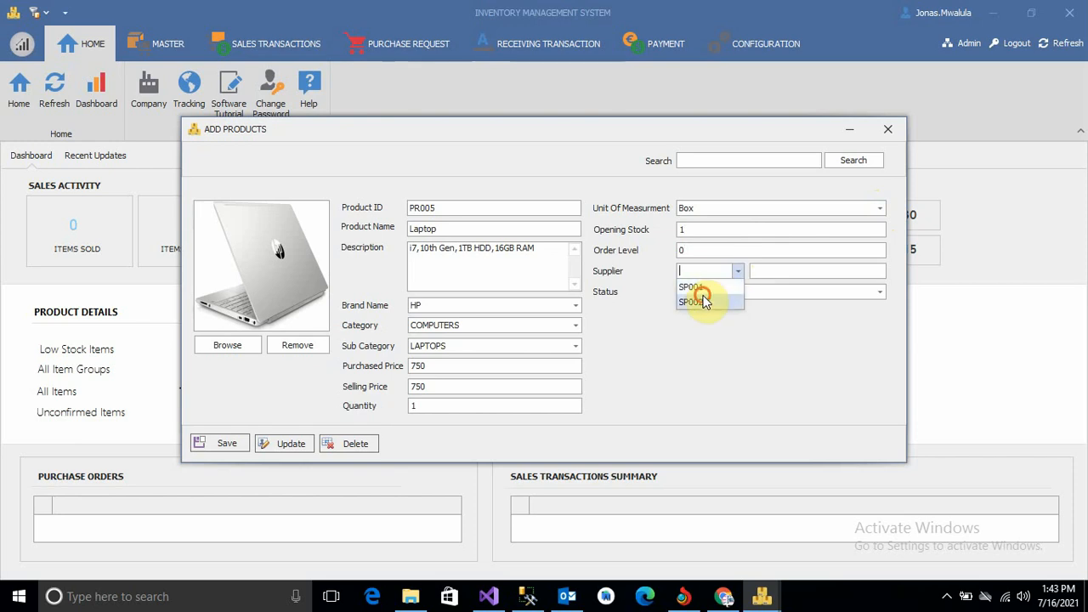
pyautogui.click(710, 300)
pyautogui.click(879, 292)
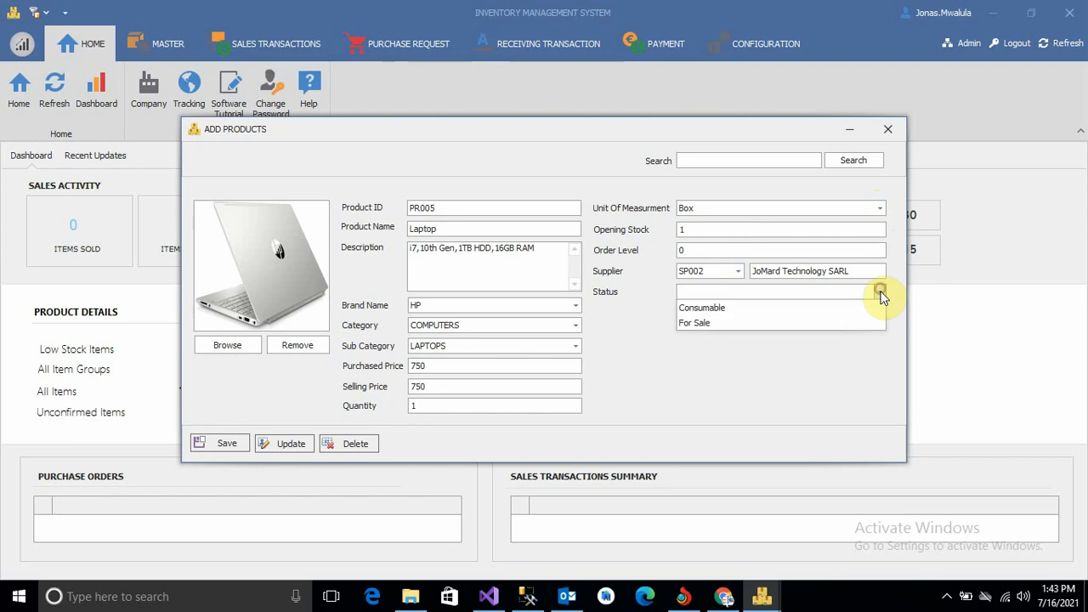
pyautogui.click(702, 308)
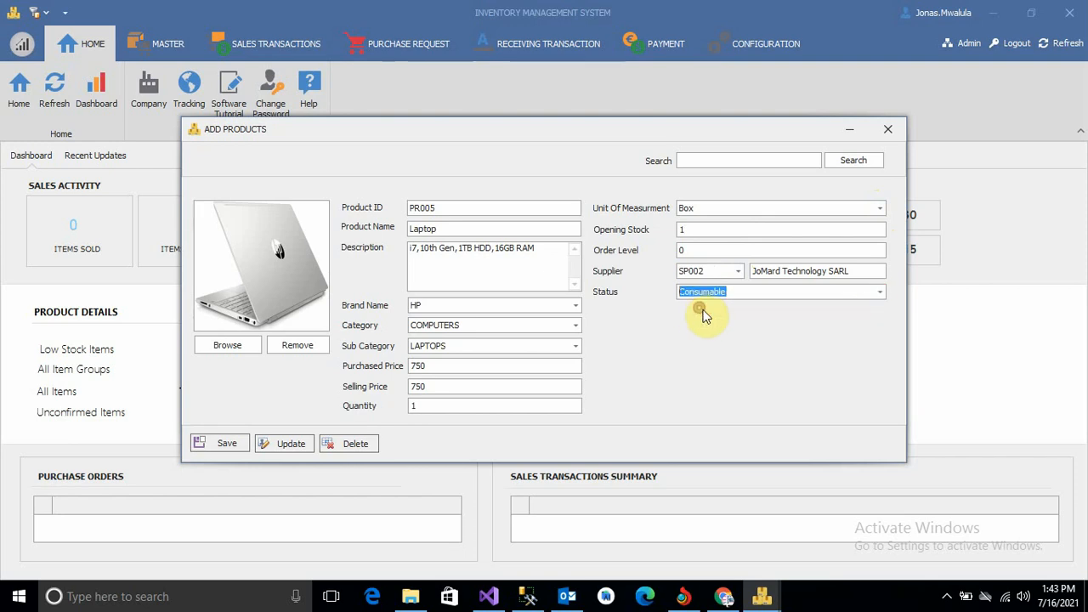
# Save the new laptop product and close the product entry form
pyautogui.click(234, 448)
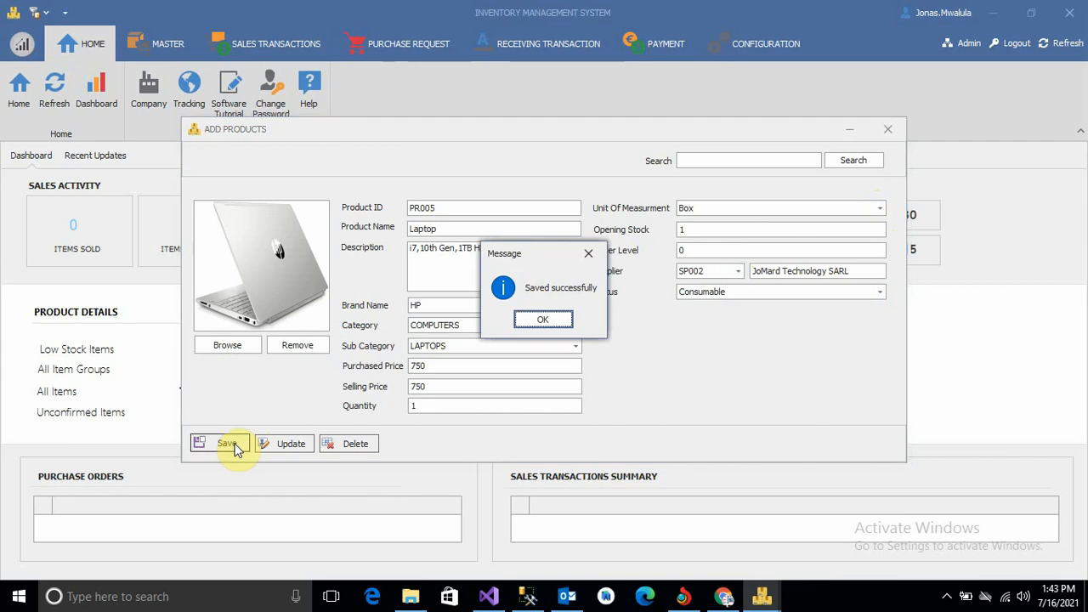
pyautogui.click(535, 322)
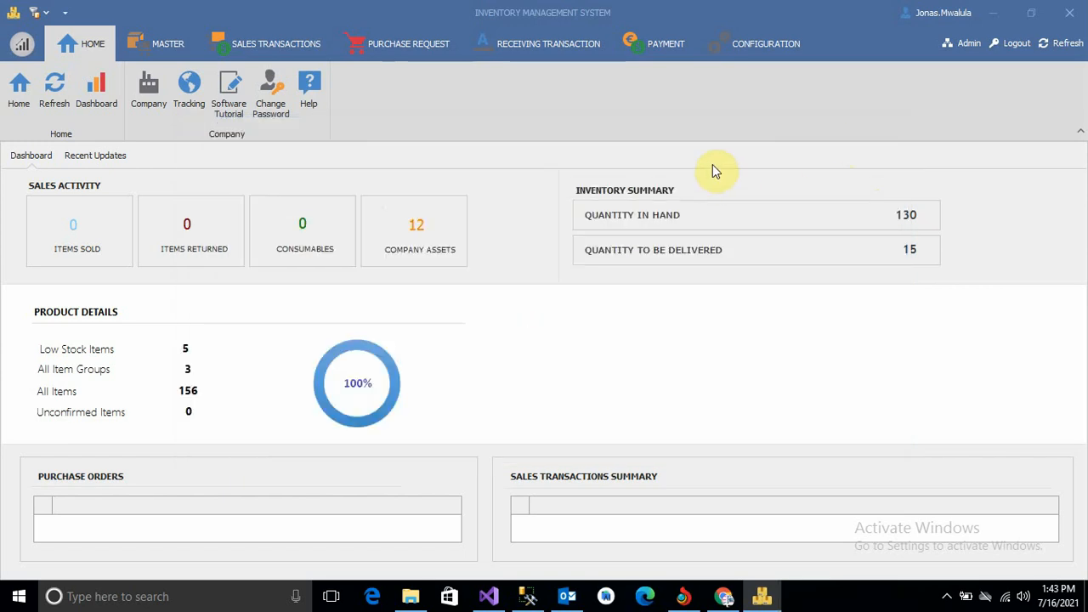
pyautogui.click(166, 51)
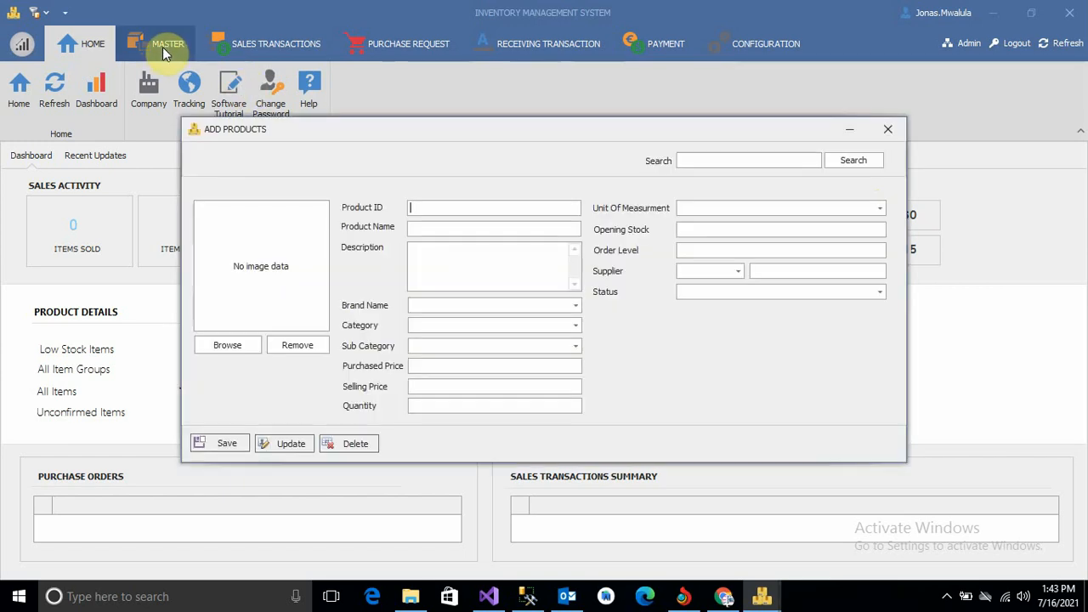
pyautogui.click(888, 130)
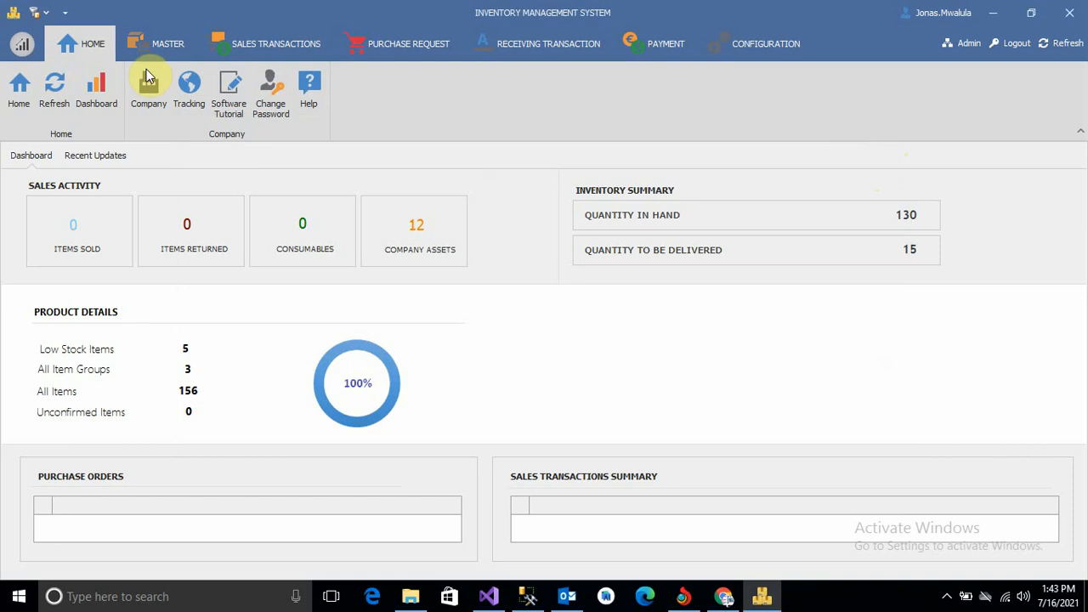
# Display all products in the master product list and review their details across to supplier and status
pyautogui.click(167, 47)
pyautogui.click(167, 47)
pyautogui.doubleClick(166, 47)
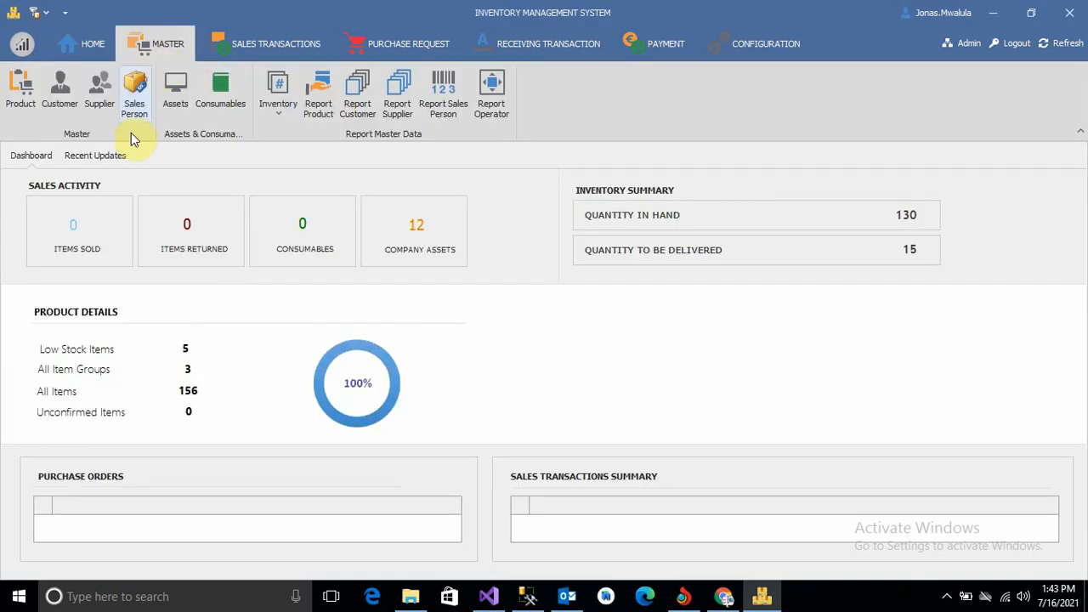
pyautogui.click(23, 89)
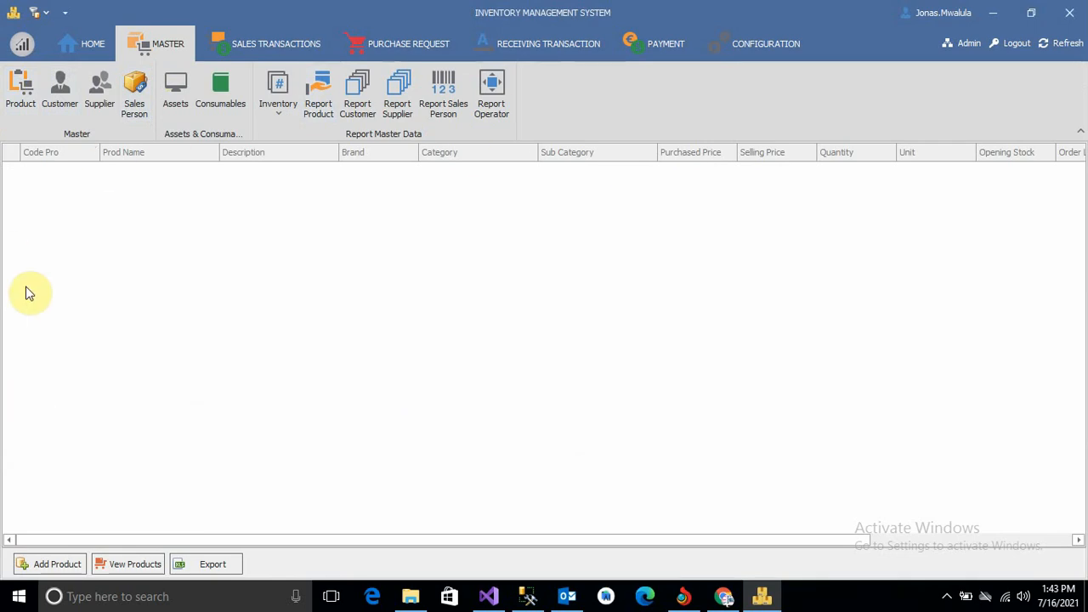
pyautogui.click(130, 568)
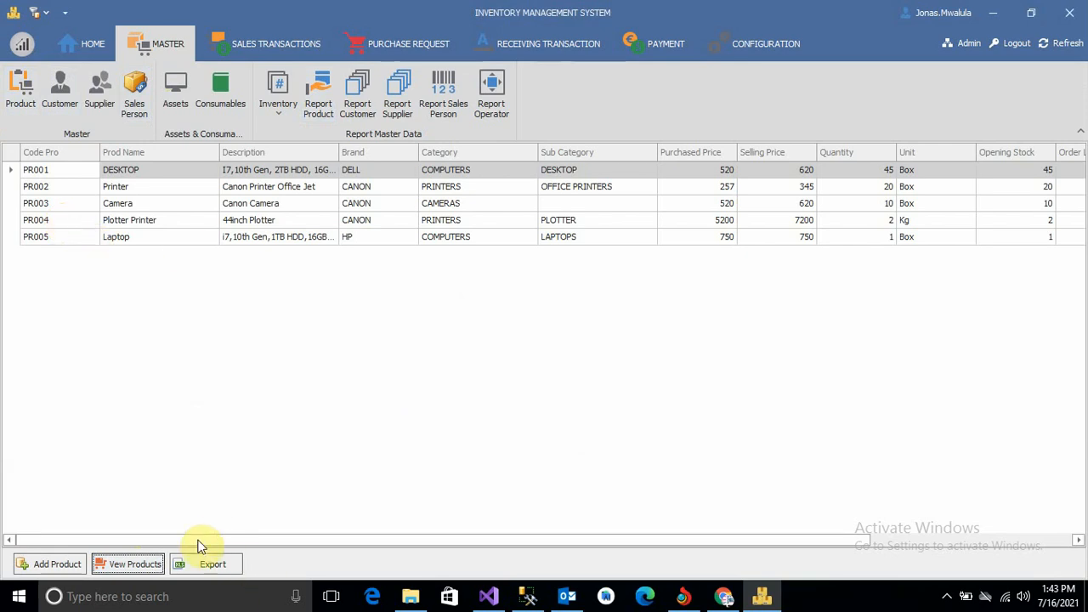
pyautogui.moveTo(243, 539); pyautogui.dragTo(651, 540)
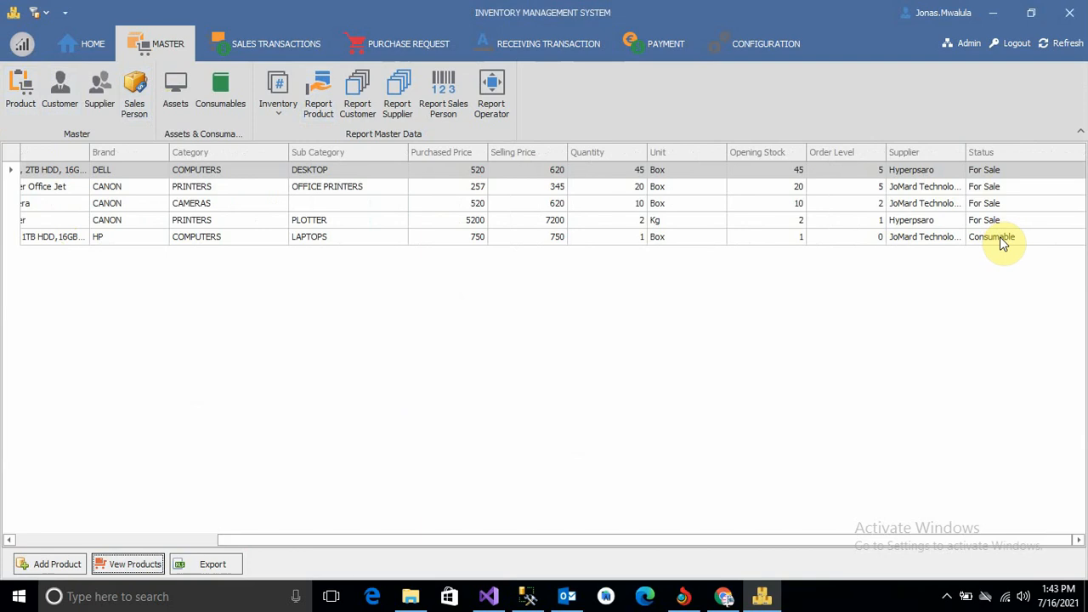
pyautogui.moveTo(606, 538); pyautogui.dragTo(105, 520)
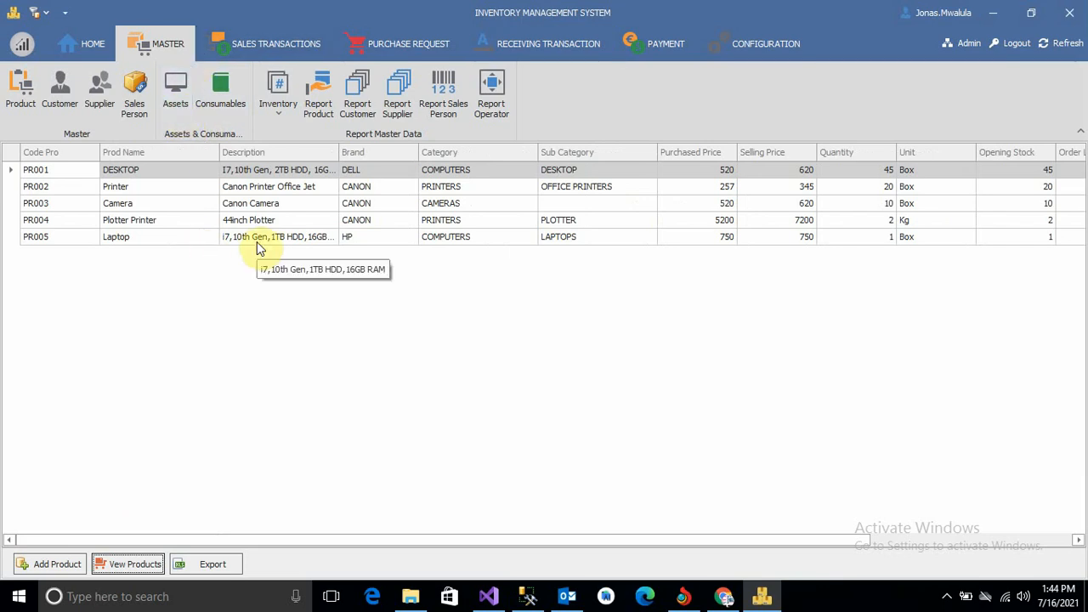
# Display all records in the master customer list and in the supplier list
pyautogui.click(59, 93)
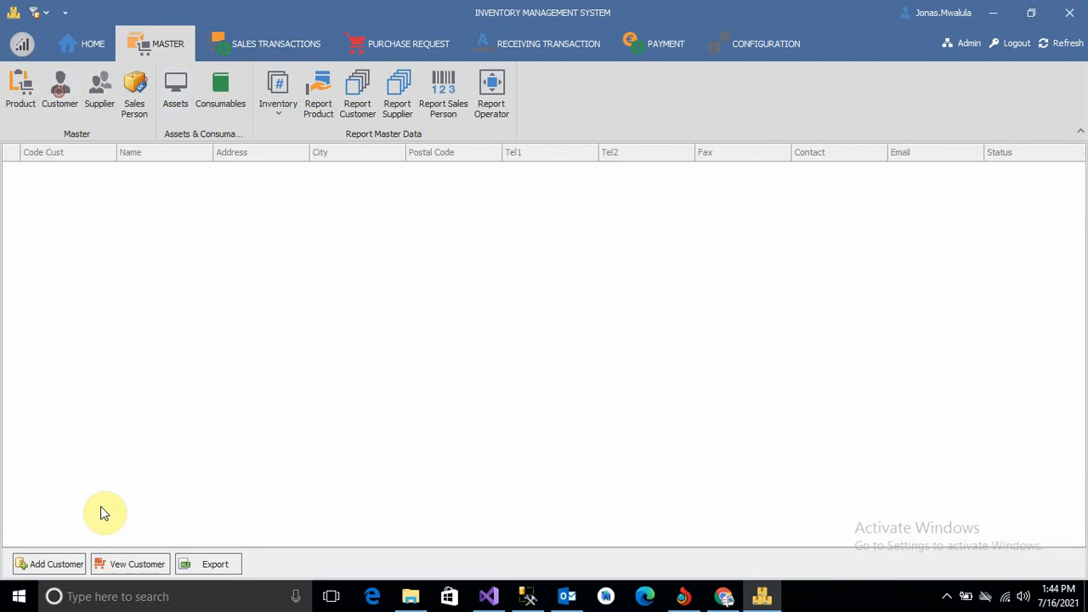
pyautogui.click(128, 564)
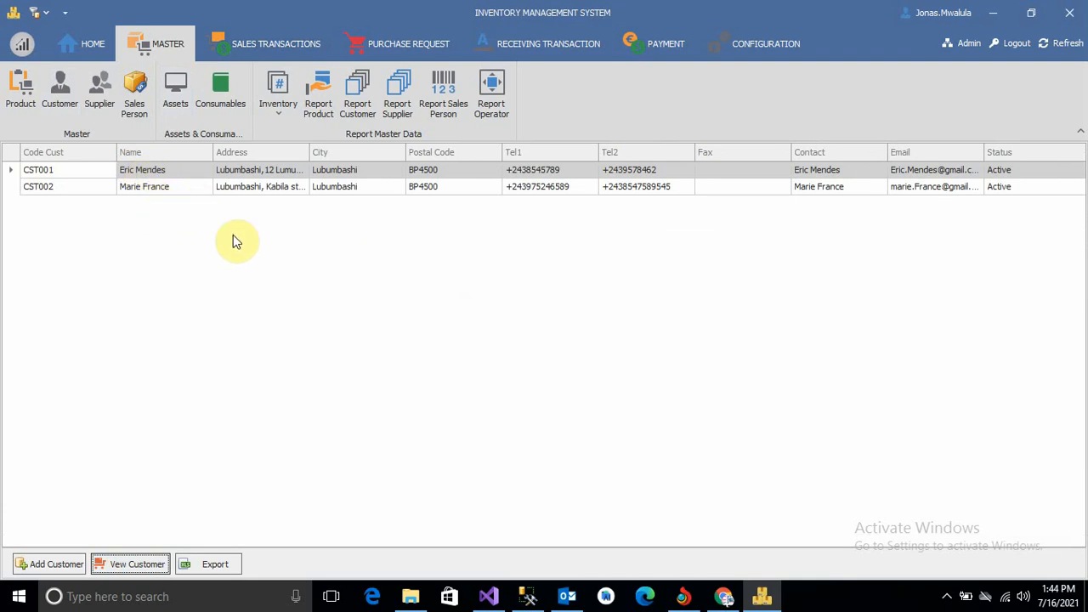
pyautogui.click(99, 85)
pyautogui.click(134, 565)
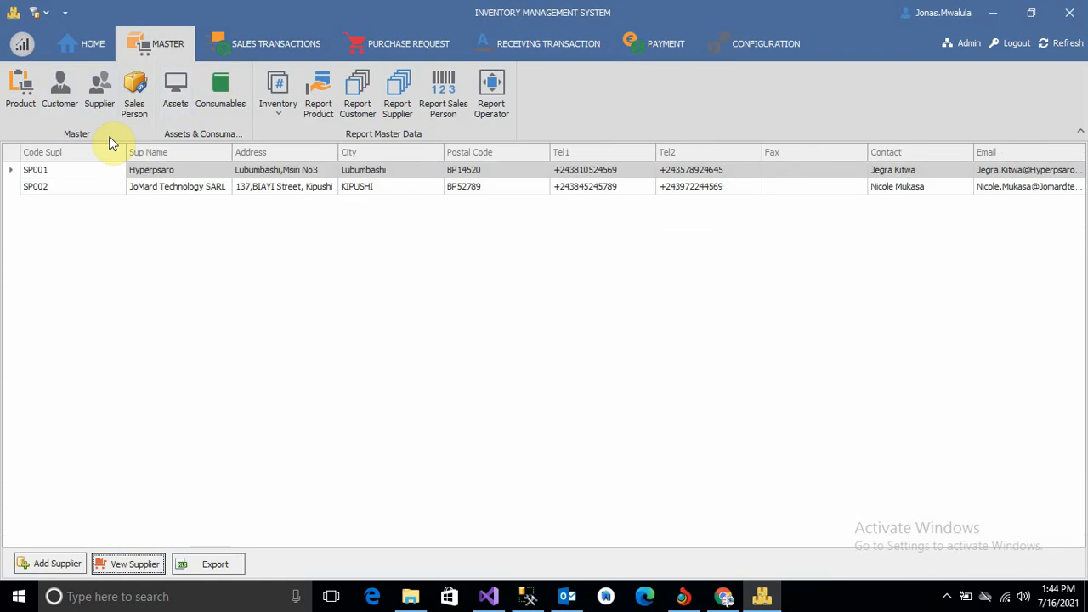
# Display the sales person records and show the available inventory report options
pyautogui.click(134, 85)
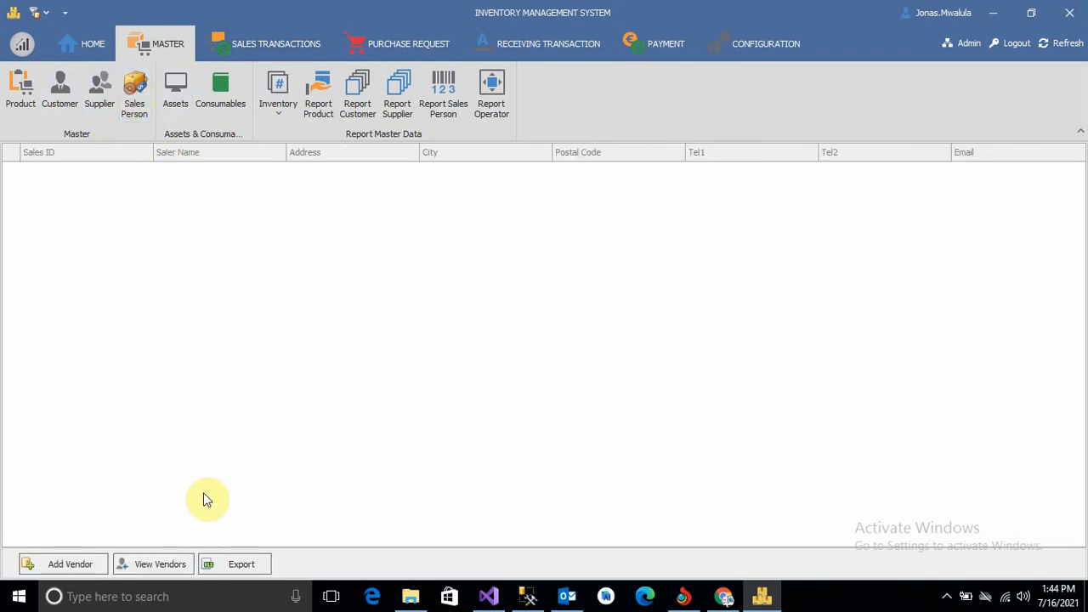
pyautogui.click(157, 568)
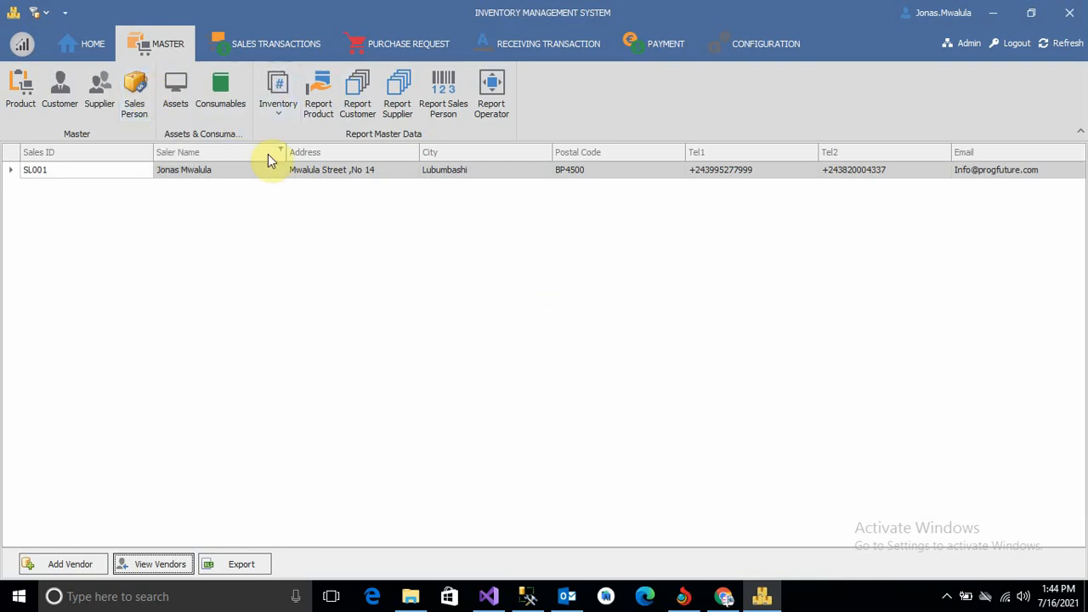
pyautogui.click(279, 111)
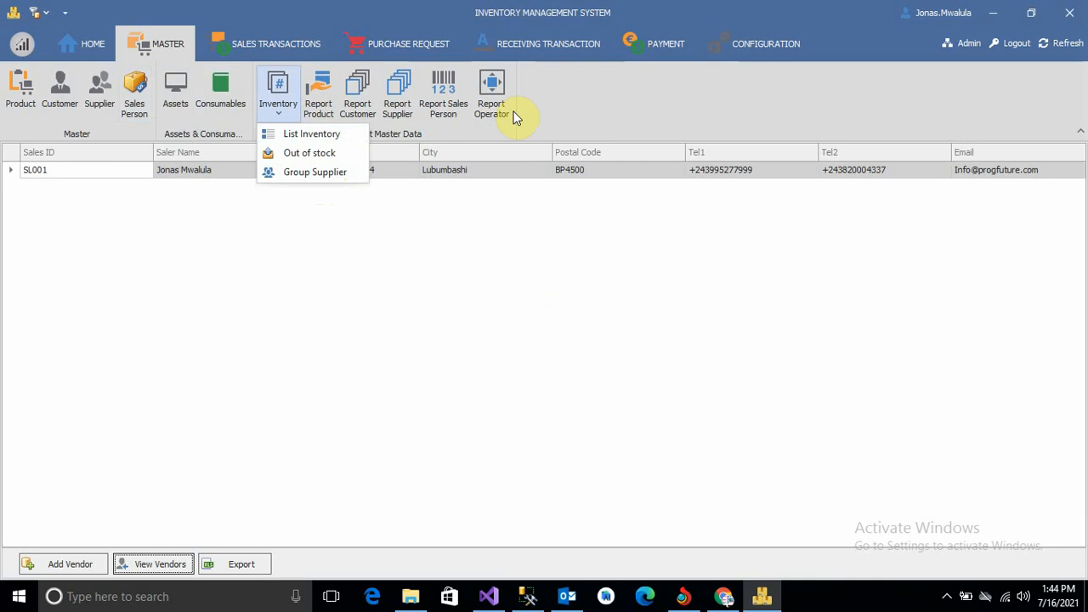
# Start a new sales order transaction and date it 7/16/2021
pyautogui.click(251, 50)
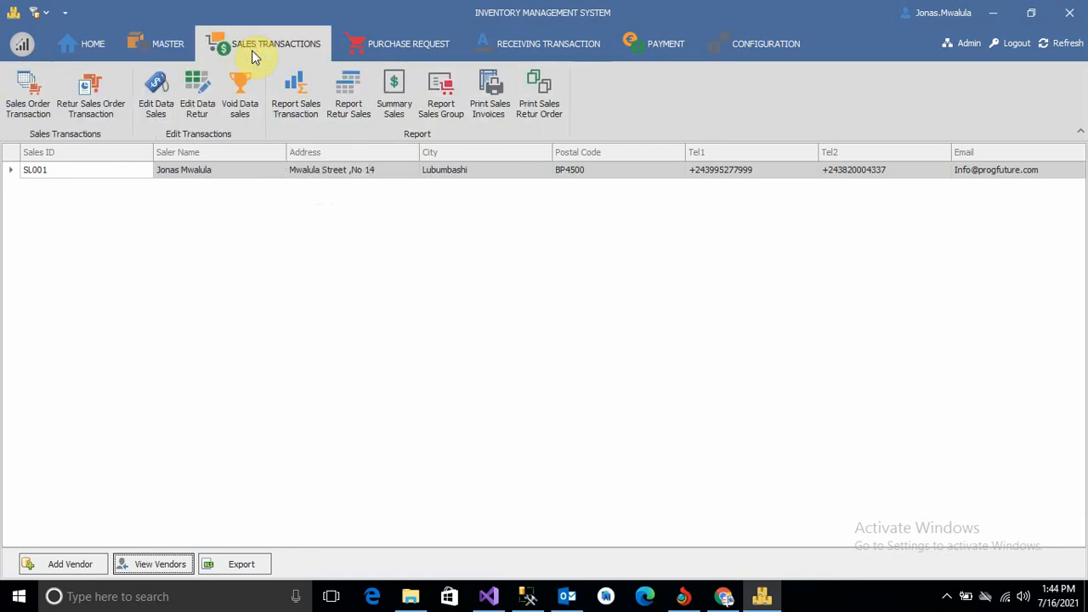
pyautogui.click(30, 99)
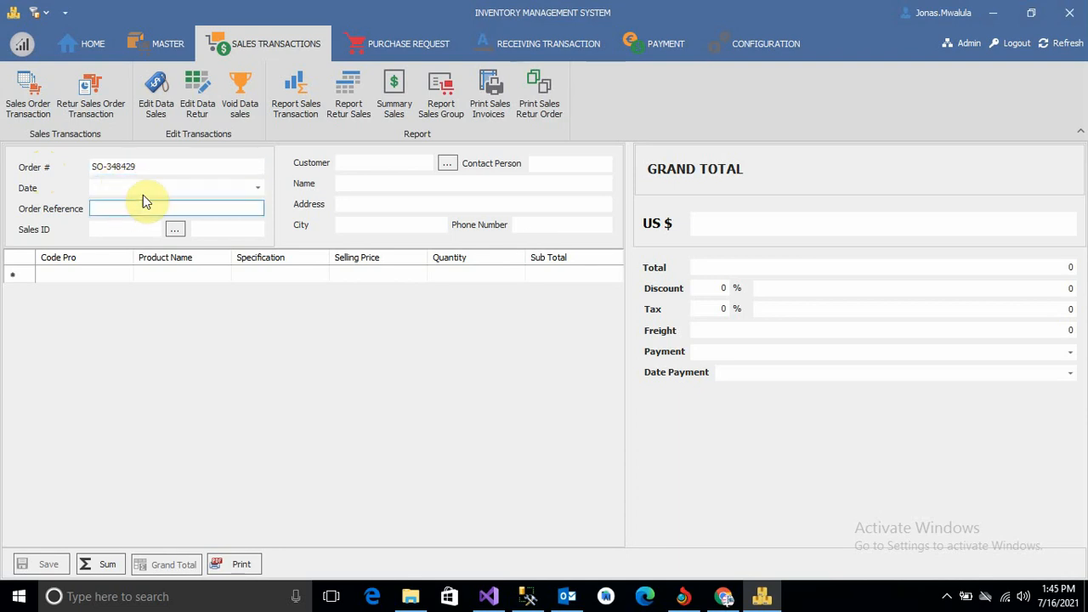
pyautogui.click(257, 191)
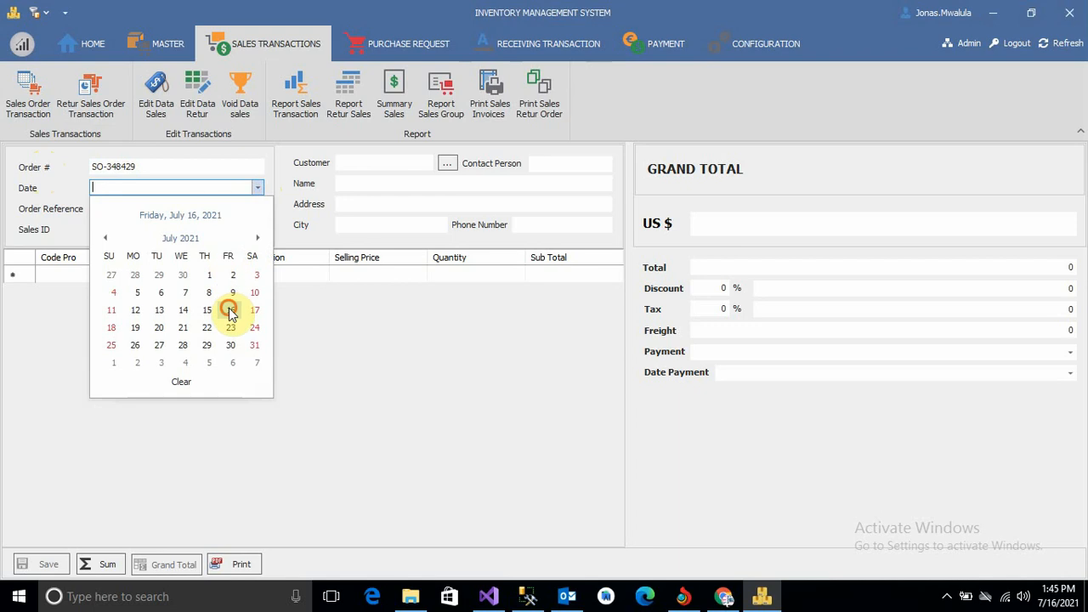
pyautogui.click(226, 306)
# Enter Quote001 as the sales order's reference and SL001 as its sales ID
pyautogui.click(117, 212)
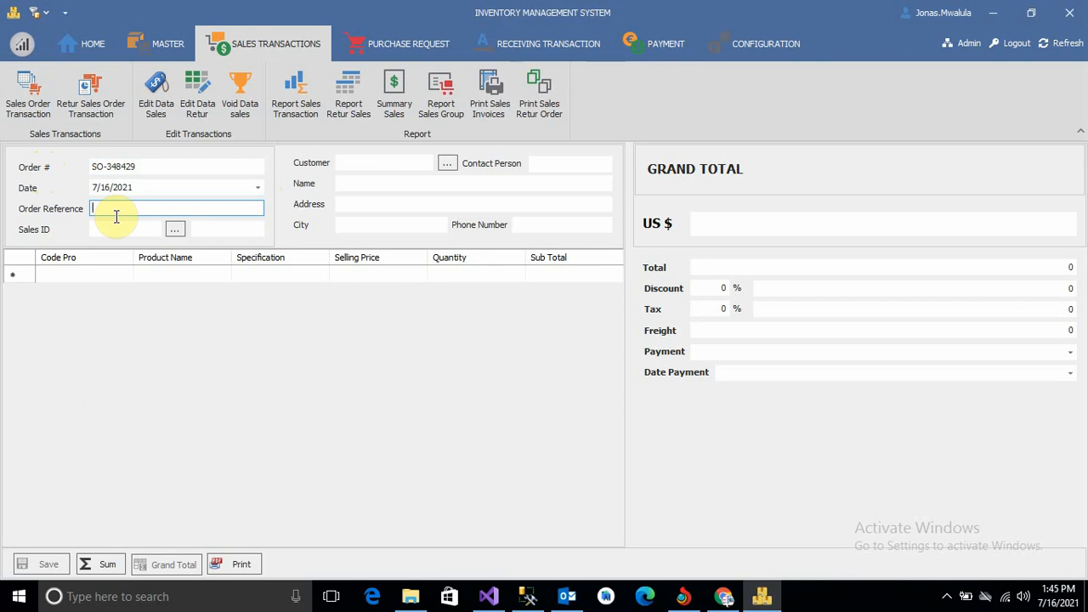
pyautogui.write('Quote')
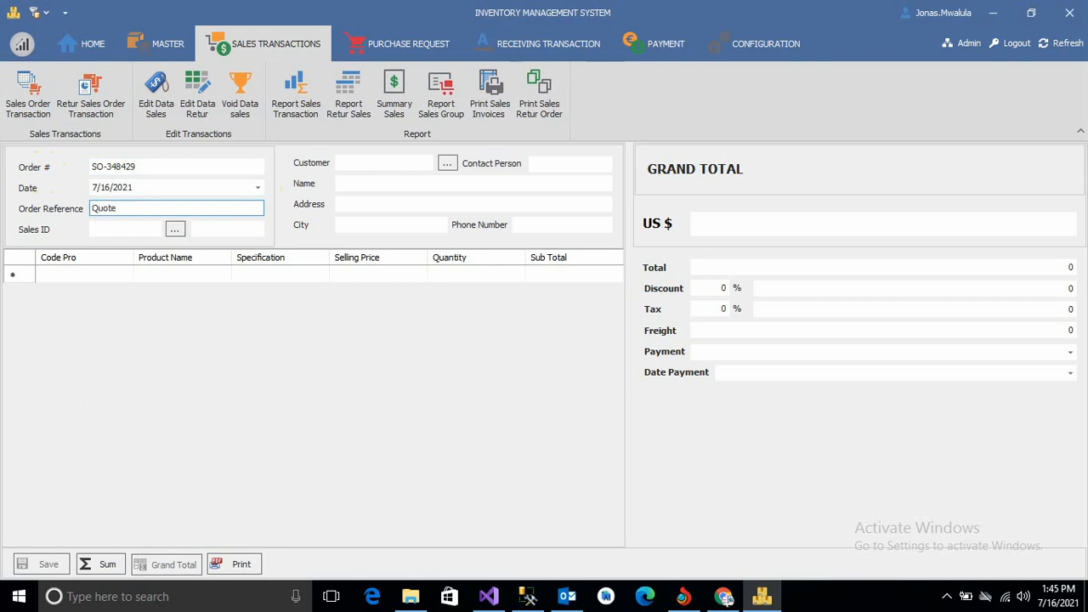
pyautogui.write('001')
pyautogui.click(111, 231)
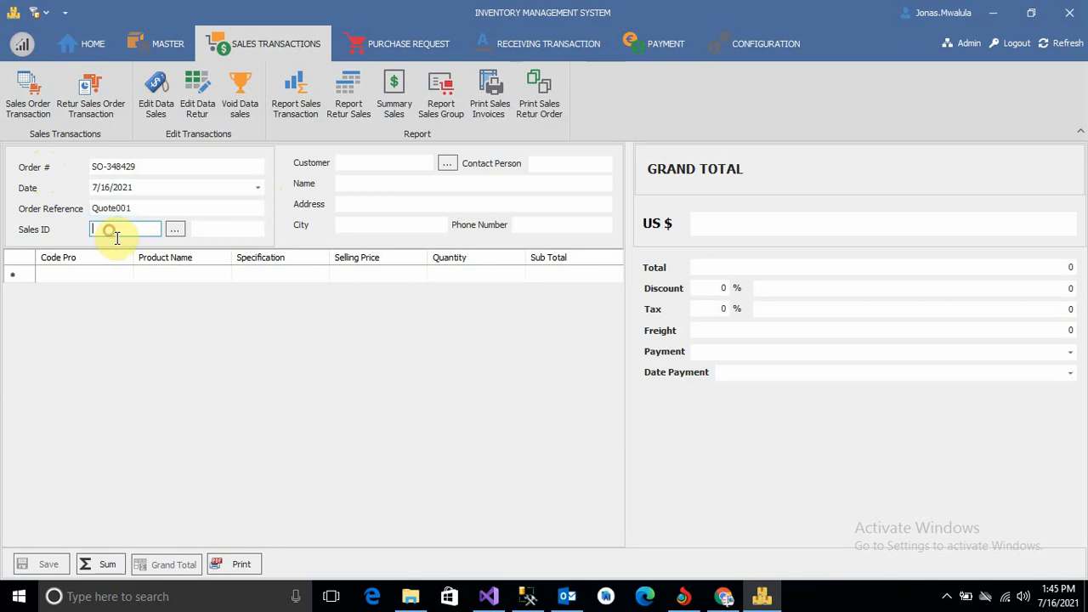
pyautogui.write('SL')
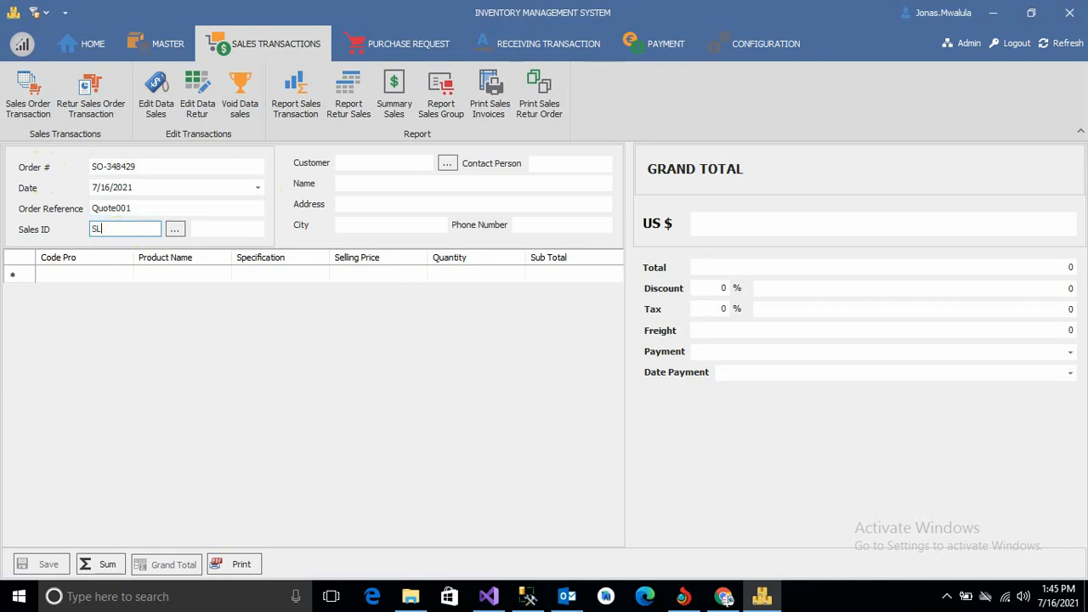
pyautogui.write('001')
pyautogui.press('Tab')
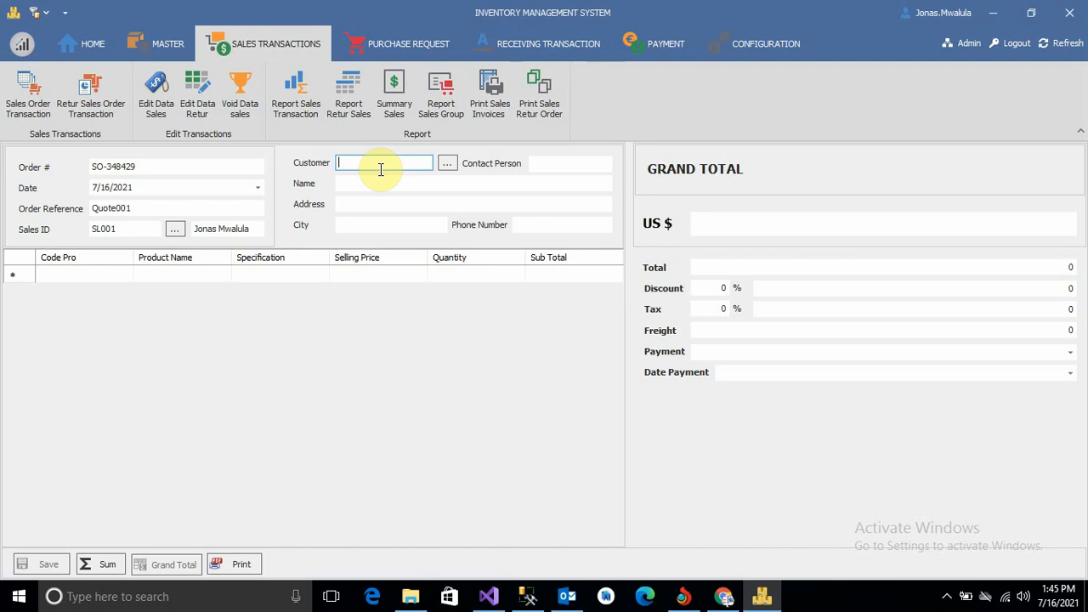
# Consult the customer lookup for the sales order, close it, and enter the first customer's code in the order
pyautogui.click(447, 163)
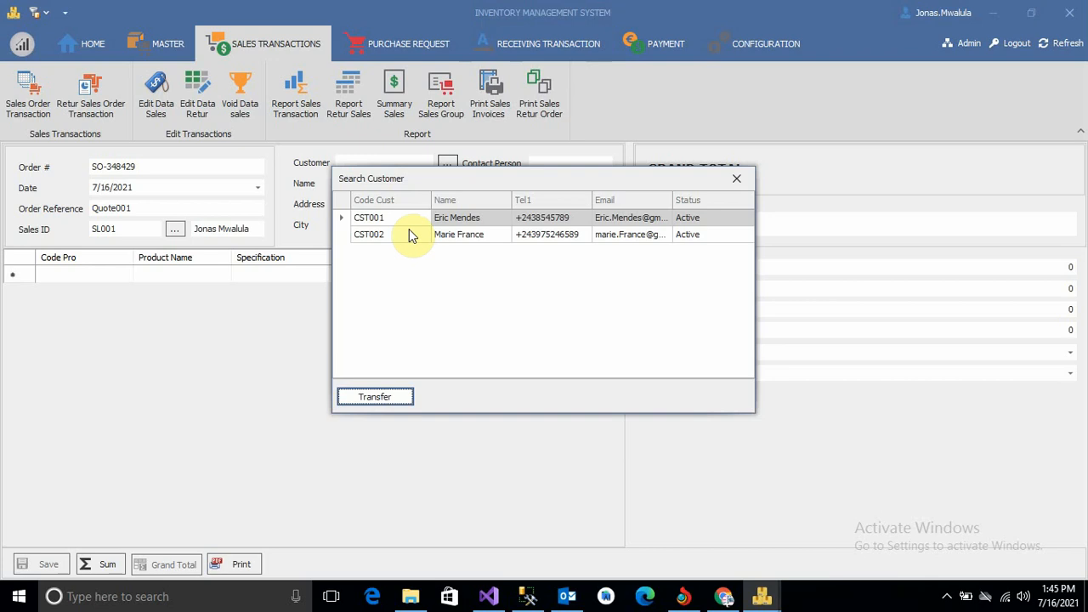
pyautogui.click(738, 179)
pyautogui.click(370, 162)
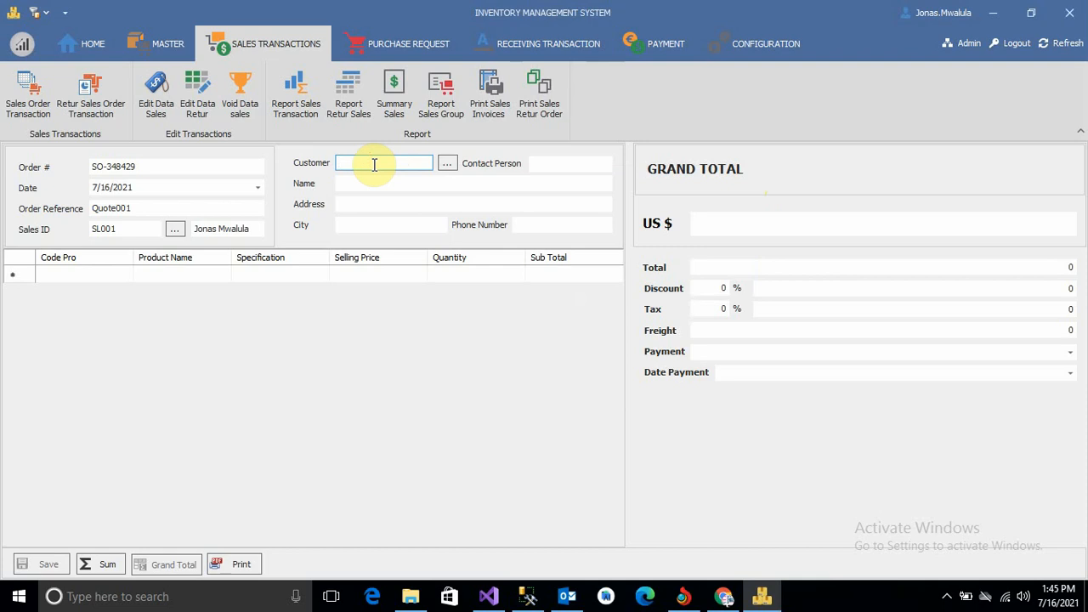
pyautogui.write('CST001')
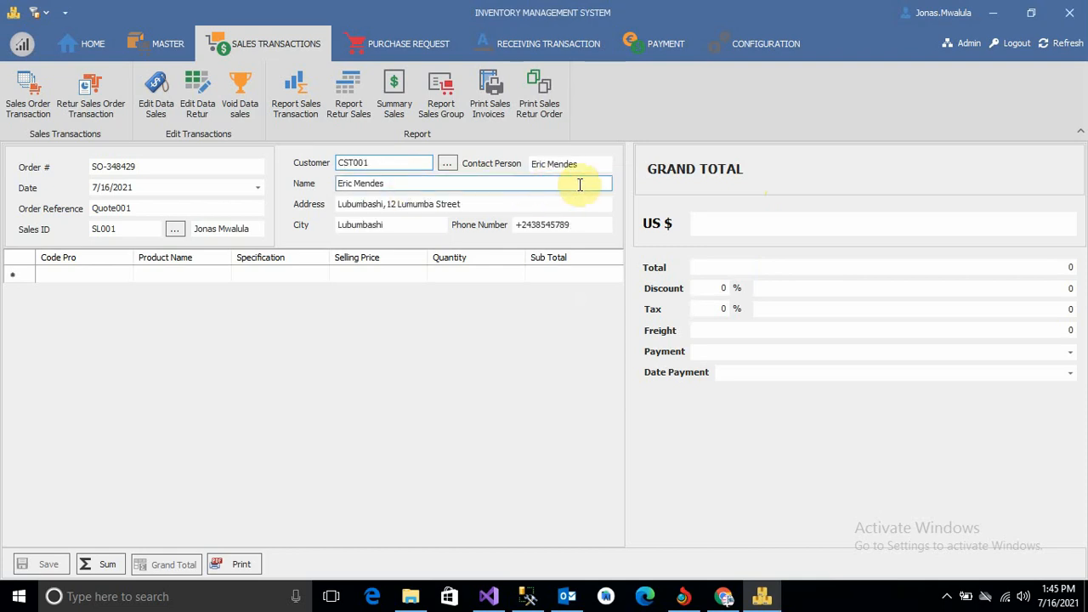
pyautogui.click(545, 167)
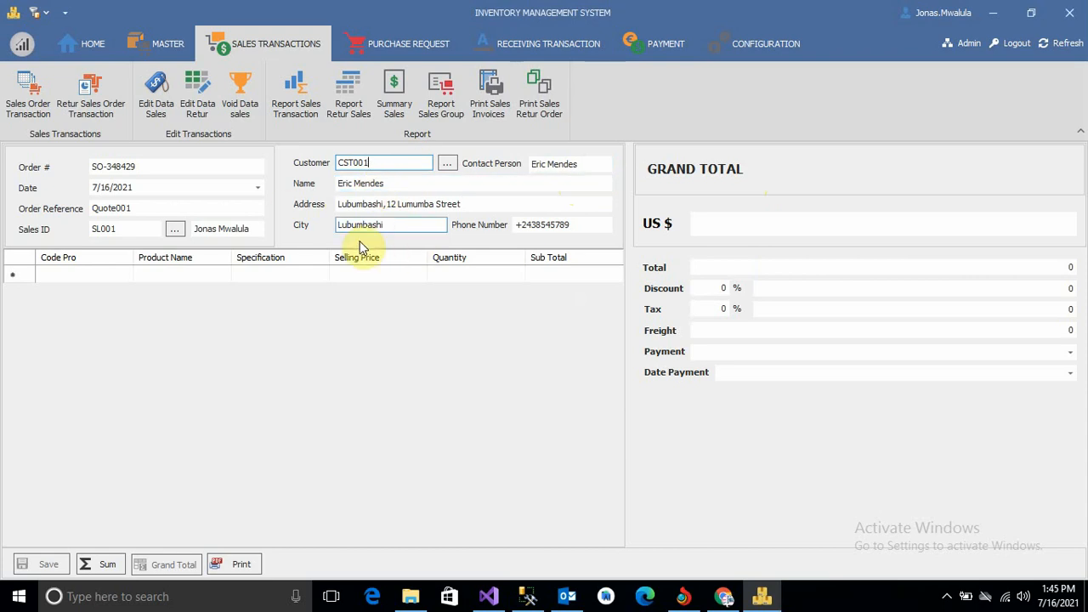
# Add the desktop product PR001 to the first line of the sales order with a quantity of 2
pyautogui.click(76, 276)
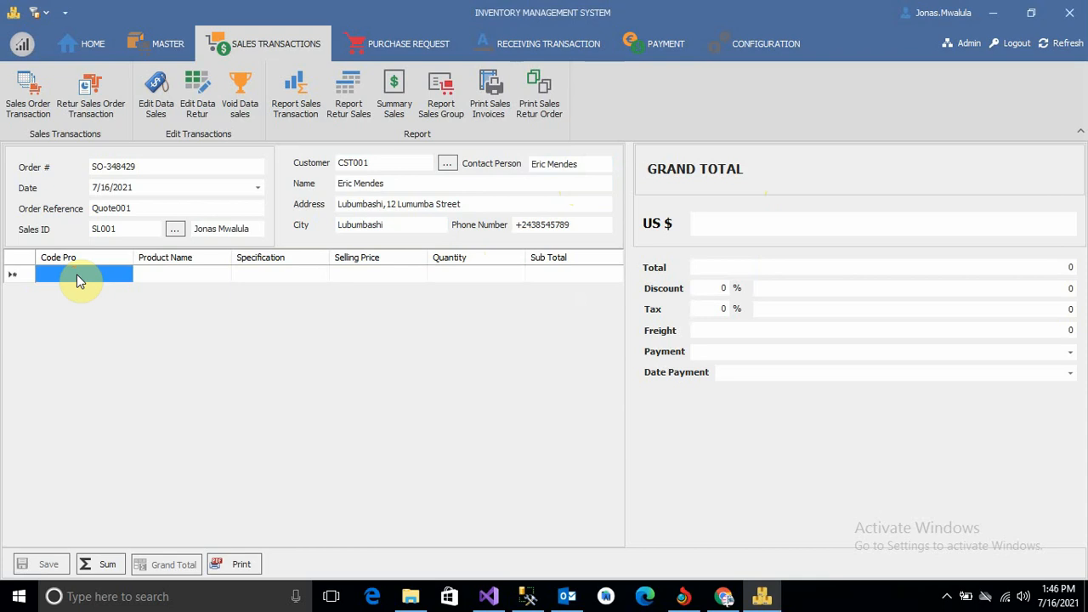
pyautogui.write('Pr001')
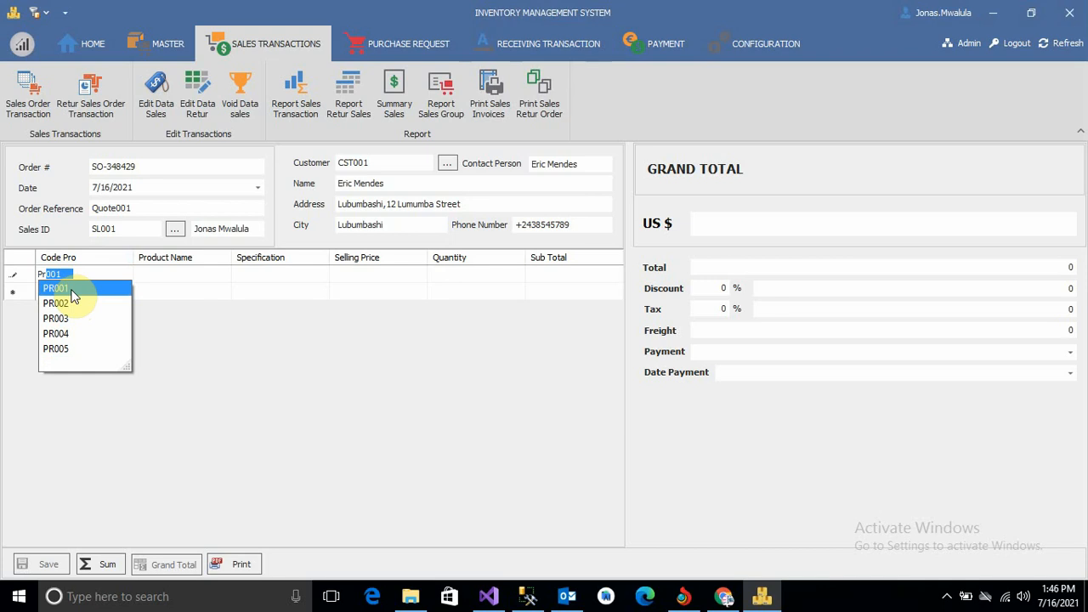
pyautogui.click(71, 291)
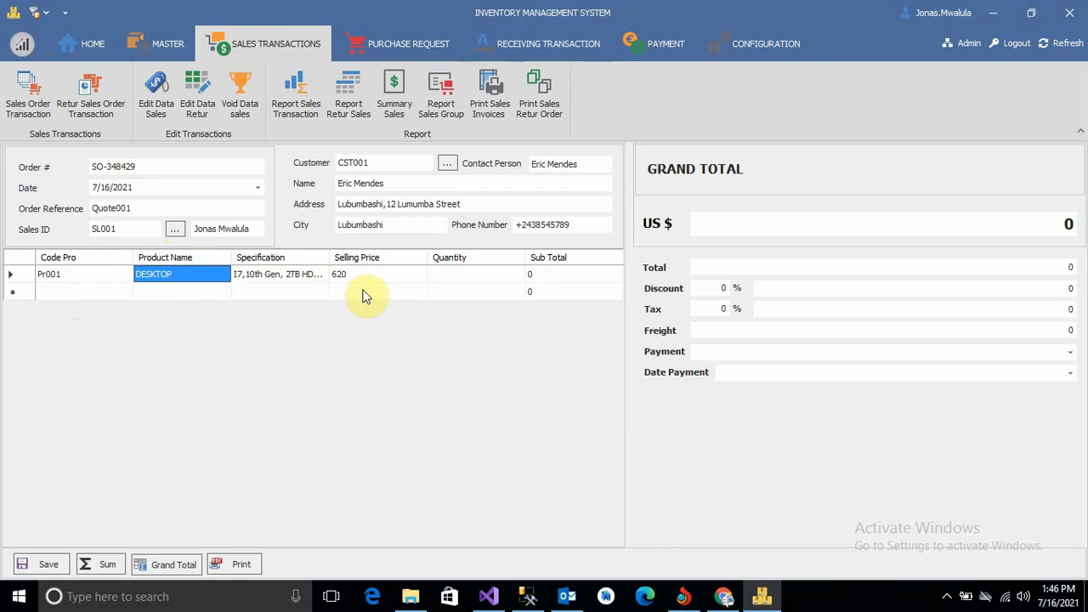
pyautogui.click(471, 279)
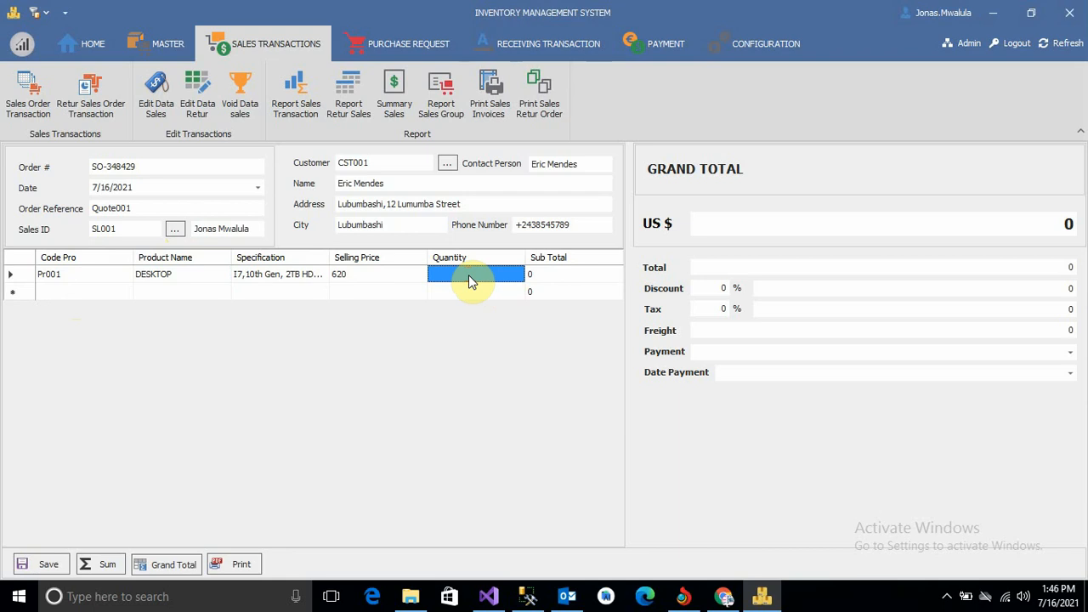
pyautogui.write('2')
pyautogui.press('Tab')
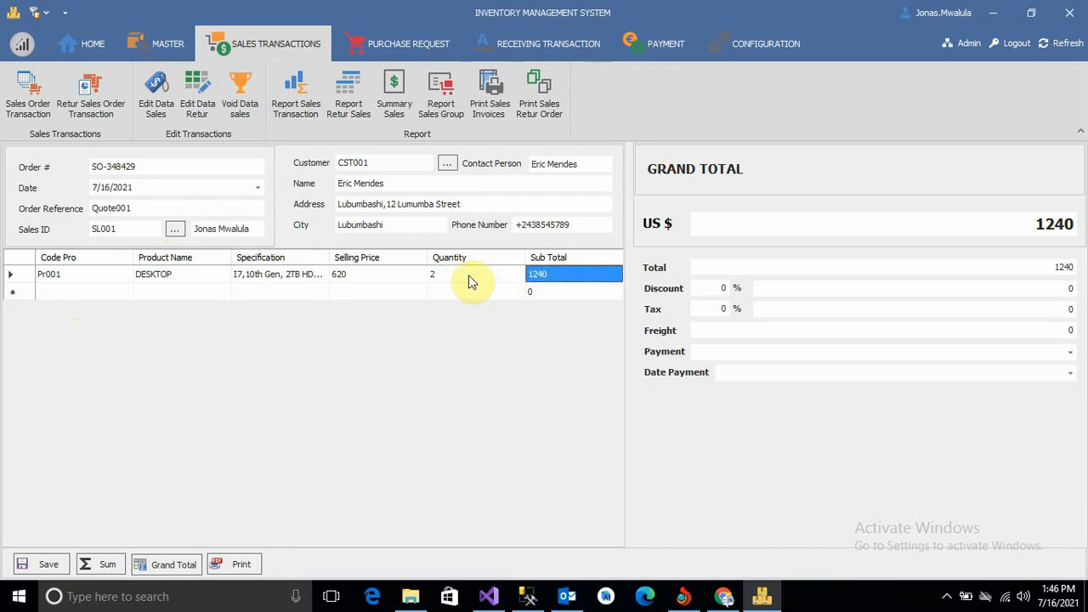
pyautogui.click(463, 275)
# Add product PR002 on the order's second line and re-enter the first line's product code as PR001 in capitals
pyautogui.click(80, 293)
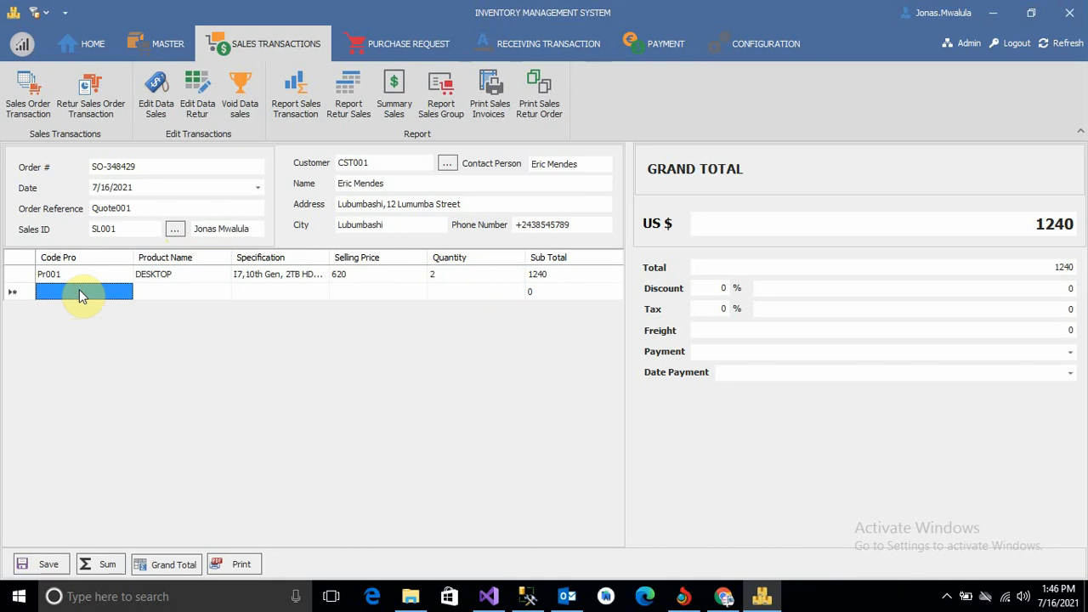
pyautogui.write('P')
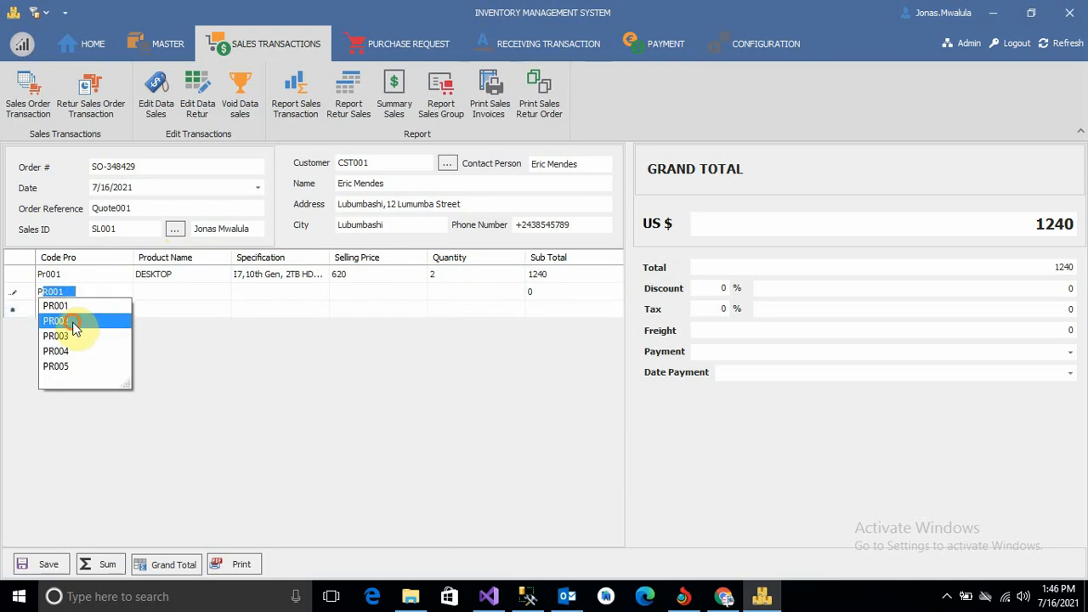
pyautogui.write('R002')
pyautogui.press('Return')
pyautogui.click(73, 273)
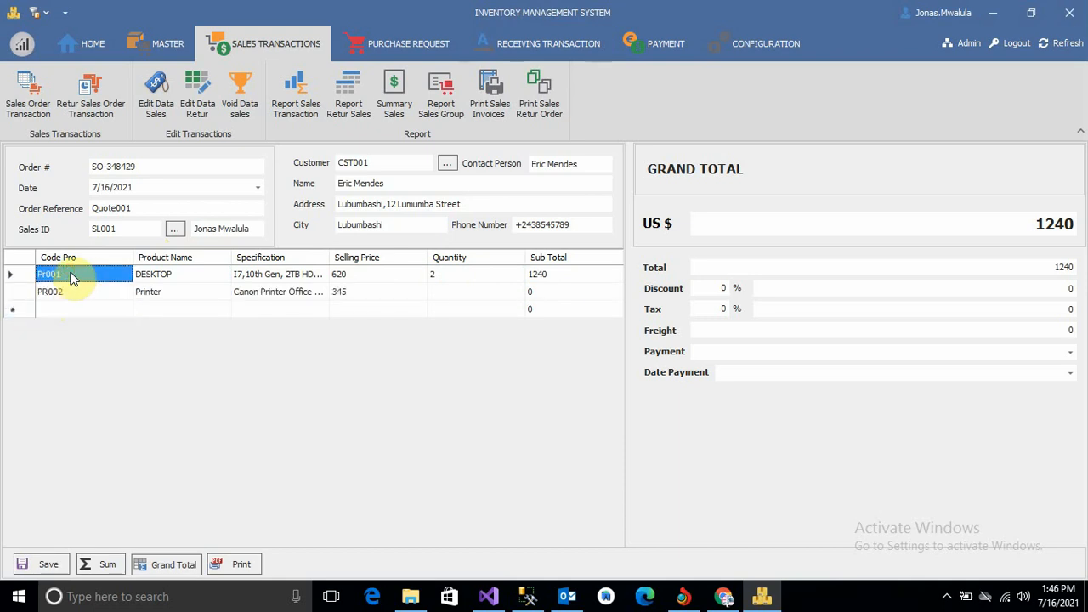
pyautogui.write('PR')
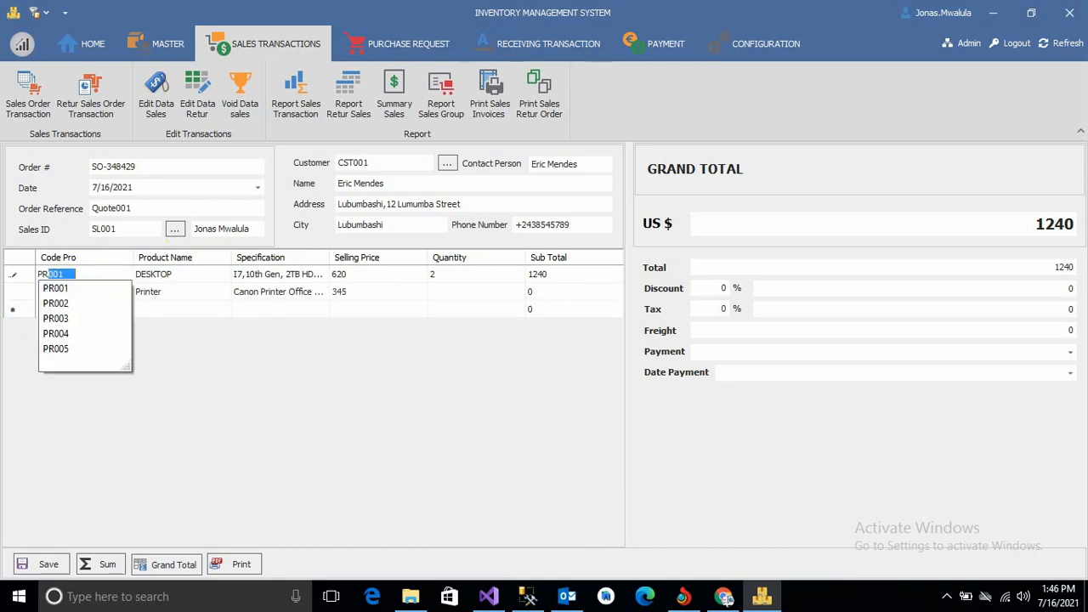
pyautogui.click(56, 289)
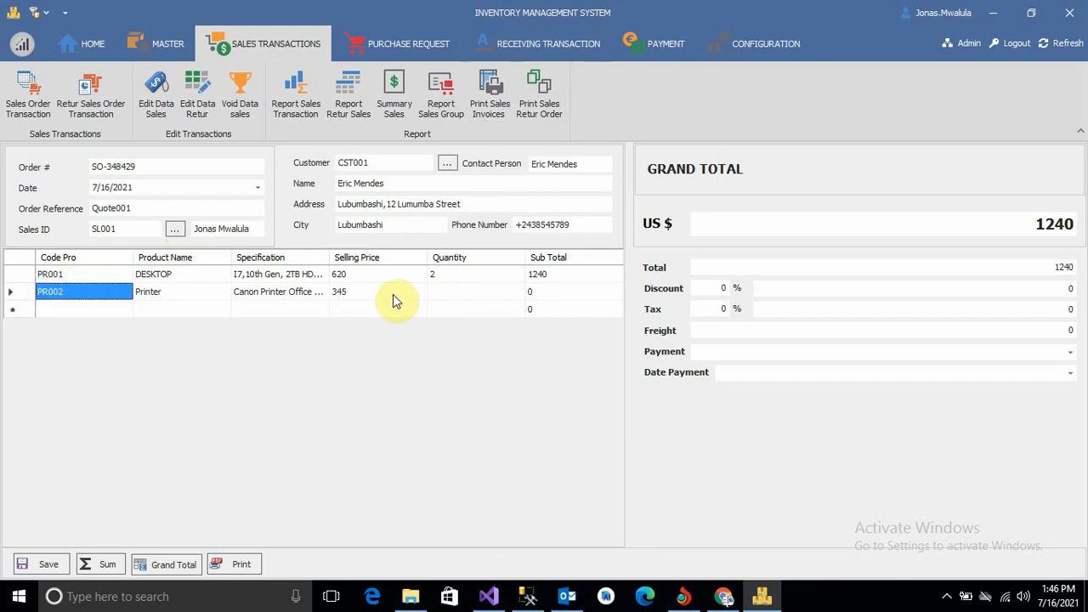
# Set the quantity of the printer line to 2
pyautogui.click(454, 294)
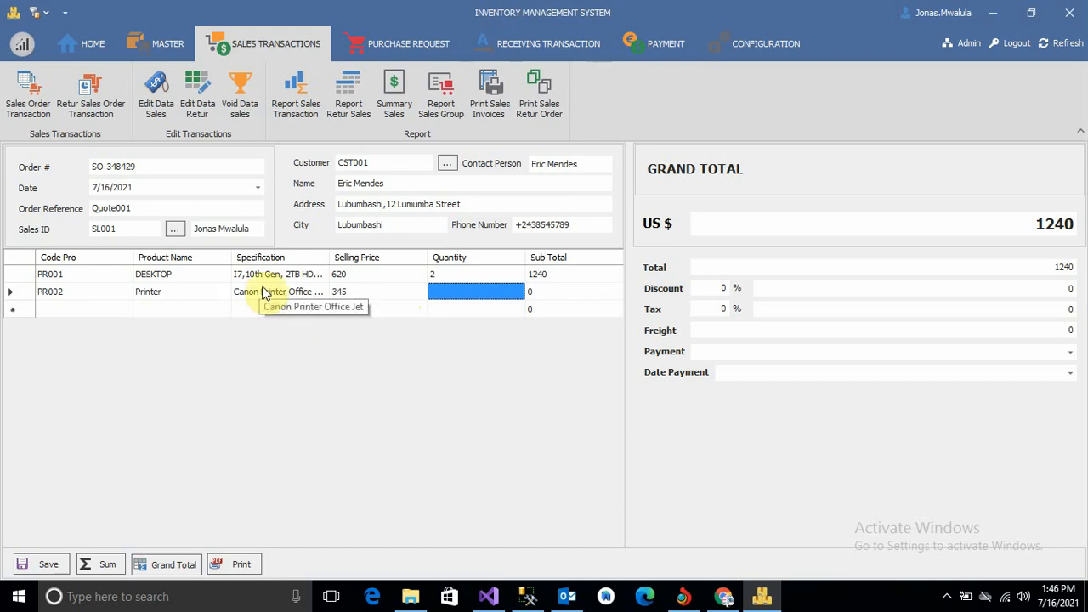
pyautogui.write('2')
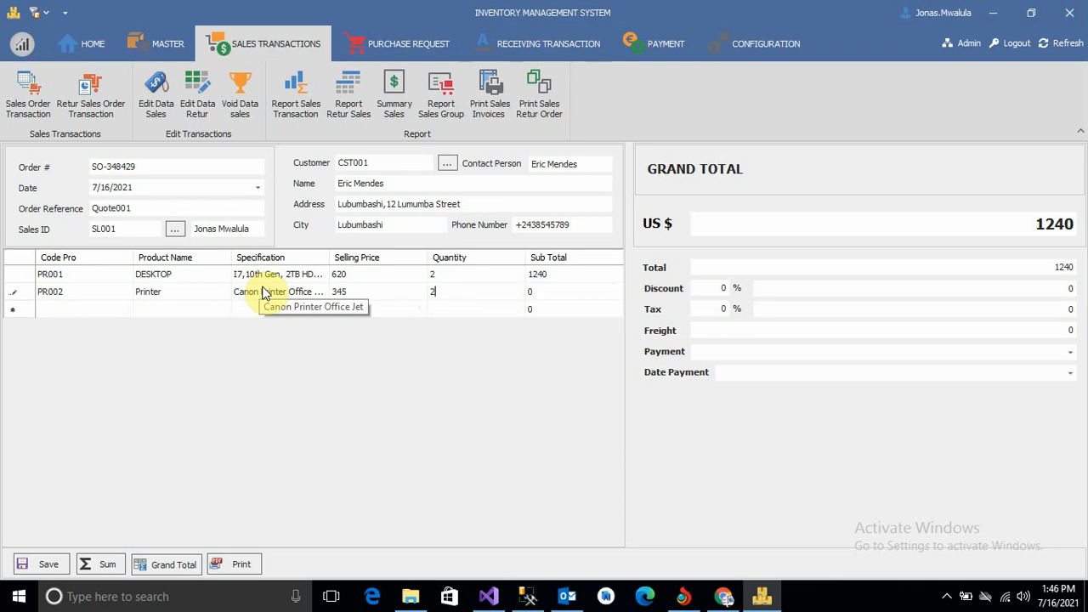
pyautogui.press('Tab')
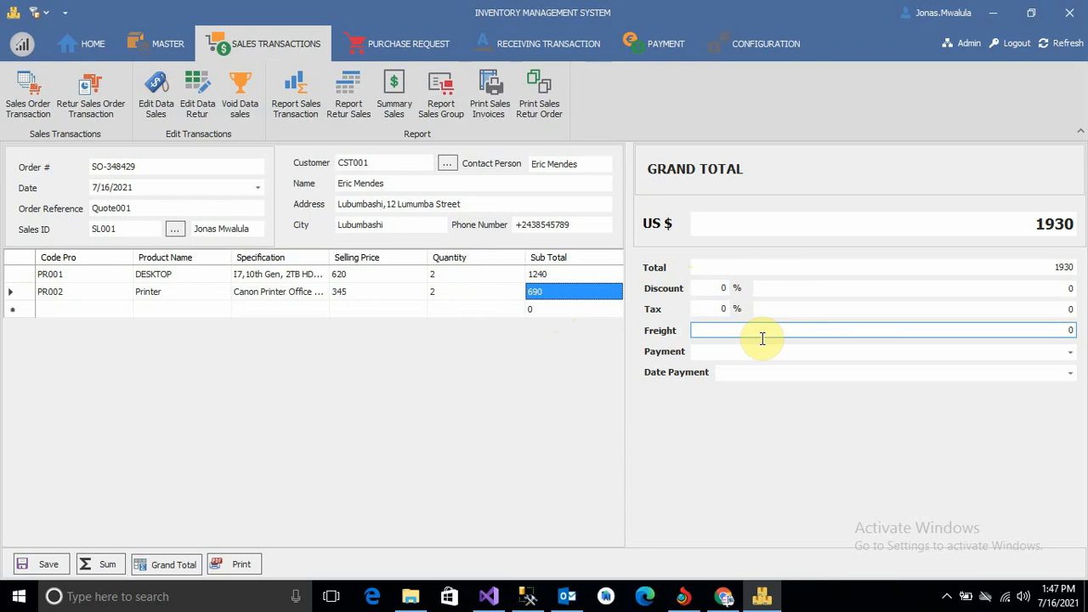
# Set the order's charges to a 3 % discount, 16 % tax and 50 freight
pyautogui.click(723, 289)
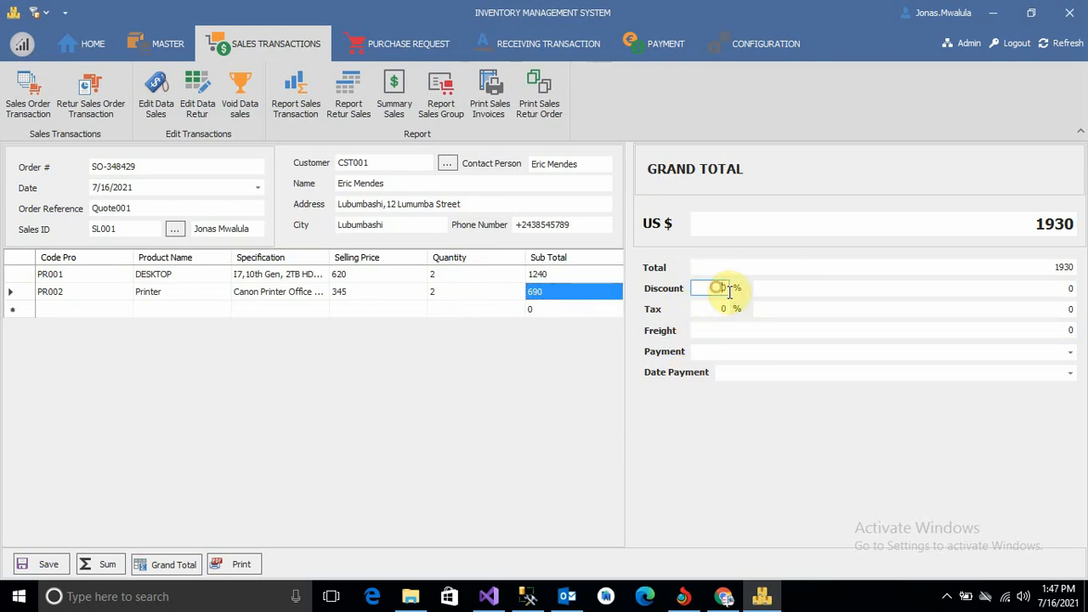
pyautogui.write('3')
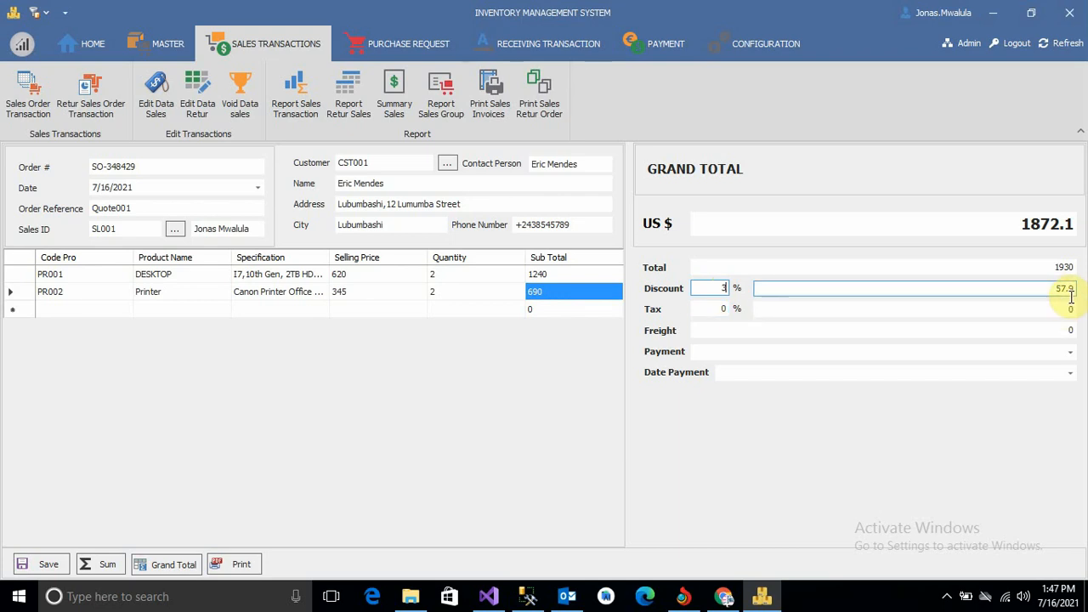
pyautogui.click(714, 315)
pyautogui.write('16')
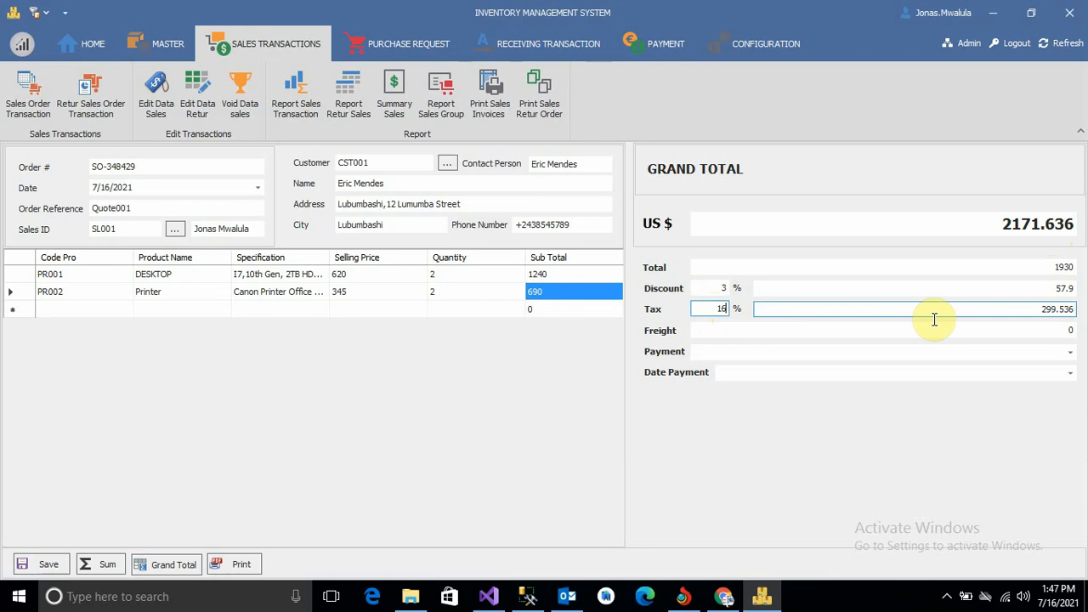
pyautogui.click(1069, 333)
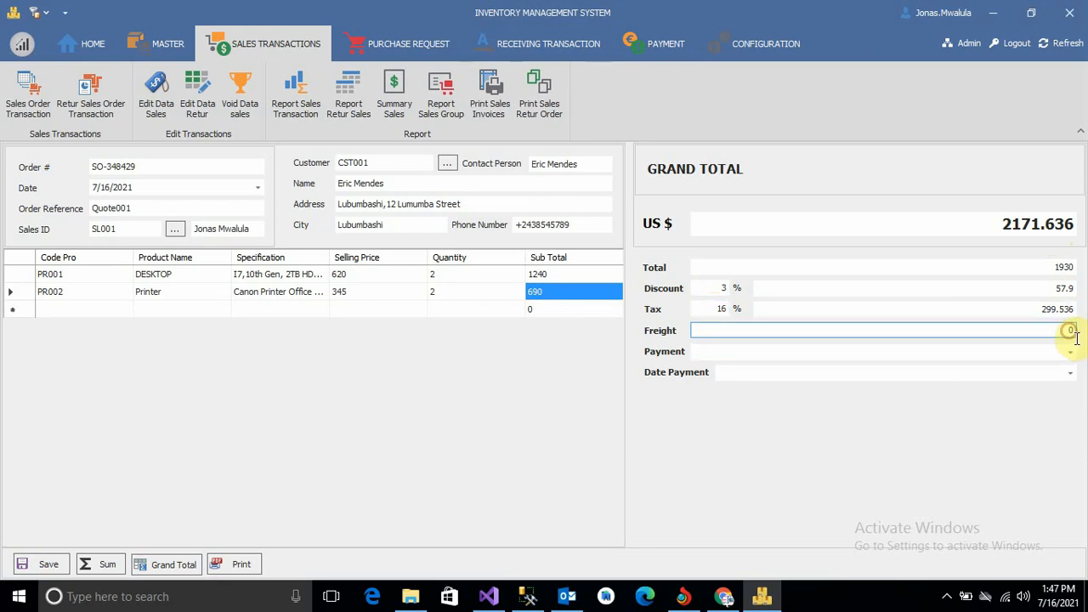
pyautogui.write('50')
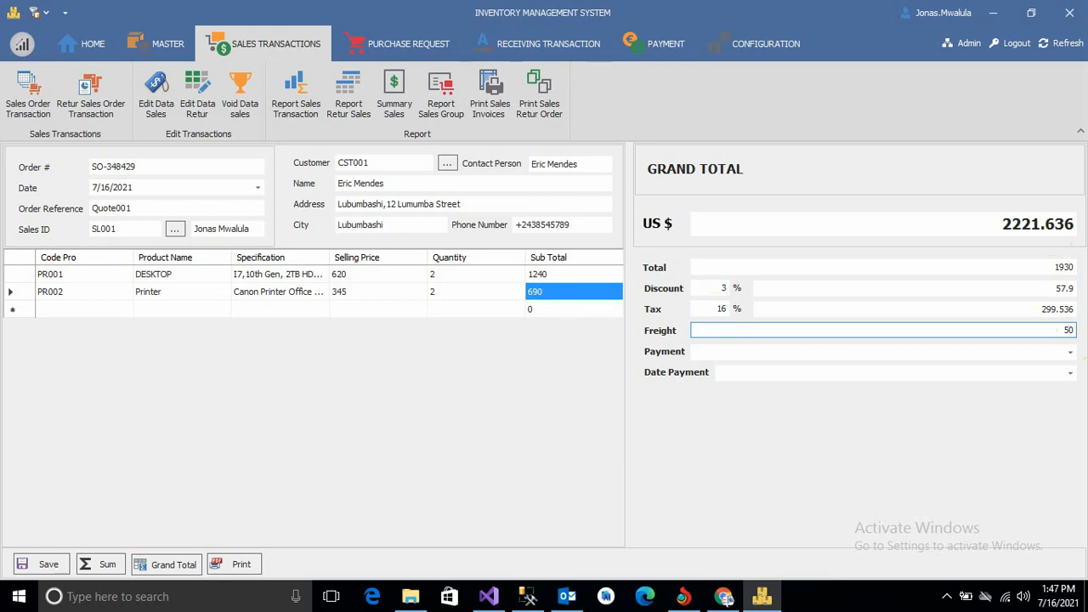
# Set the order's payment to Credit with payment date 7/27/2021 and save the sales order
pyautogui.click(1067, 355)
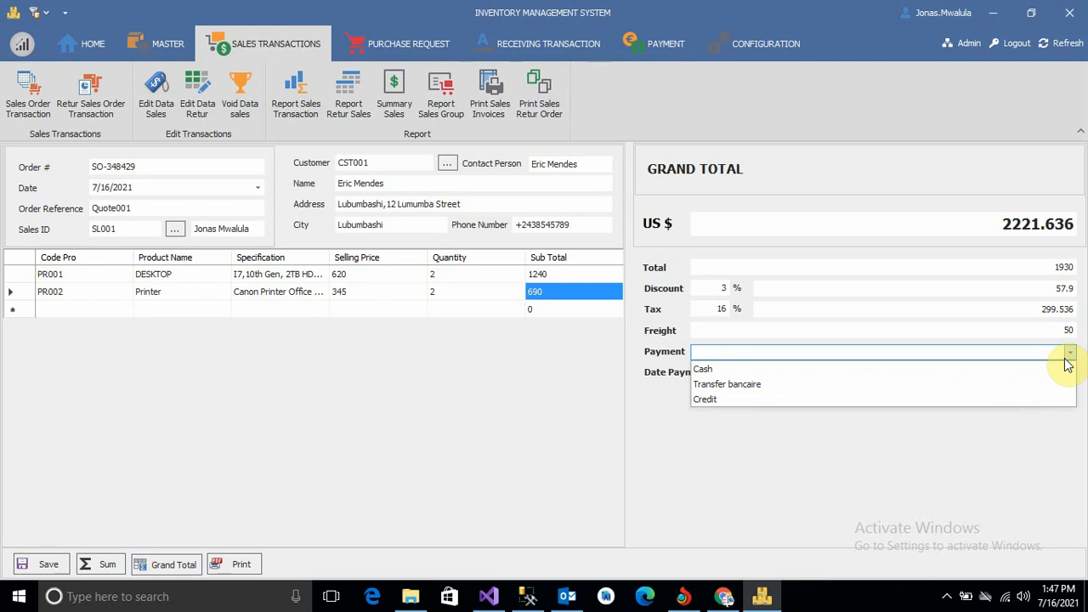
pyautogui.click(715, 401)
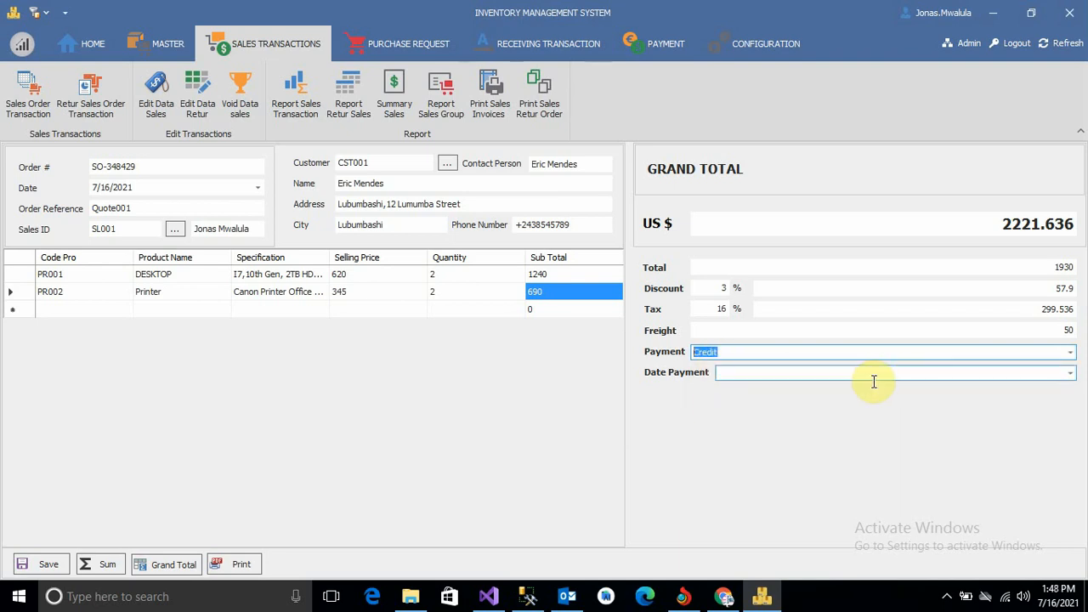
pyautogui.click(1070, 373)
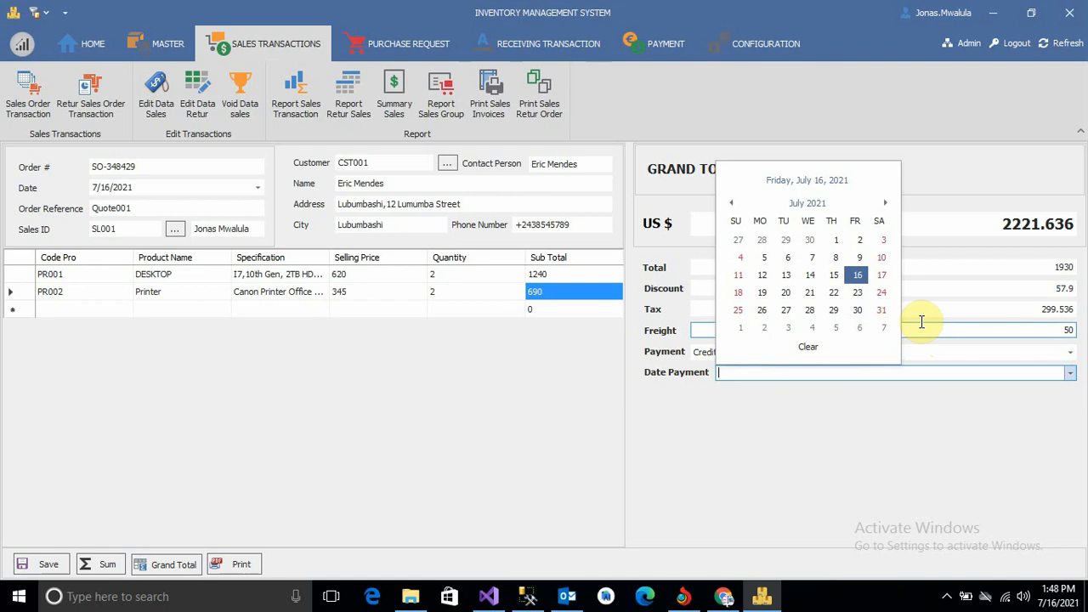
pyautogui.click(787, 313)
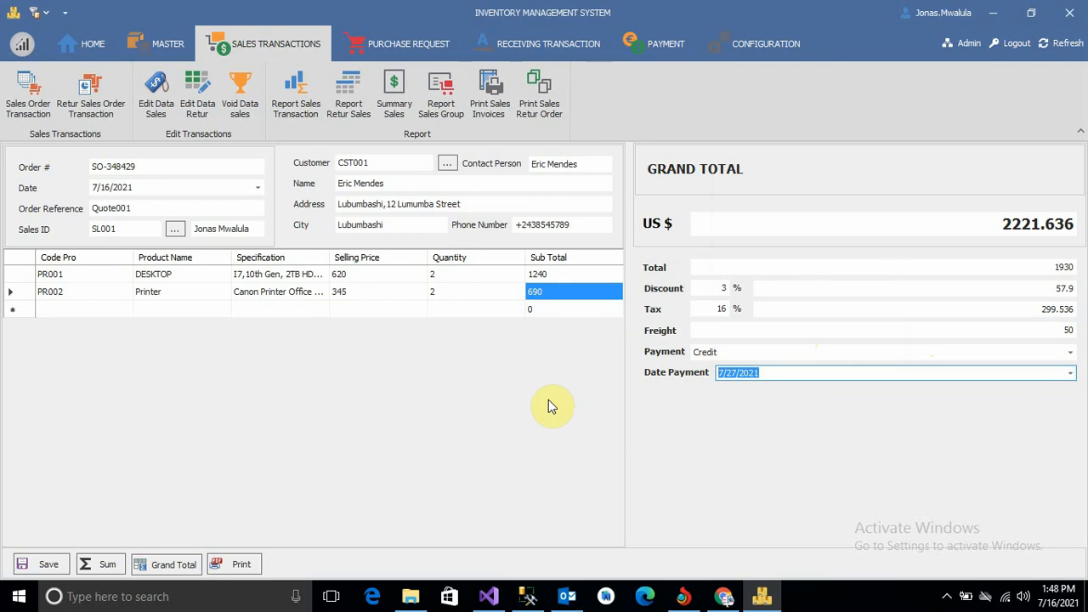
pyautogui.click(41, 560)
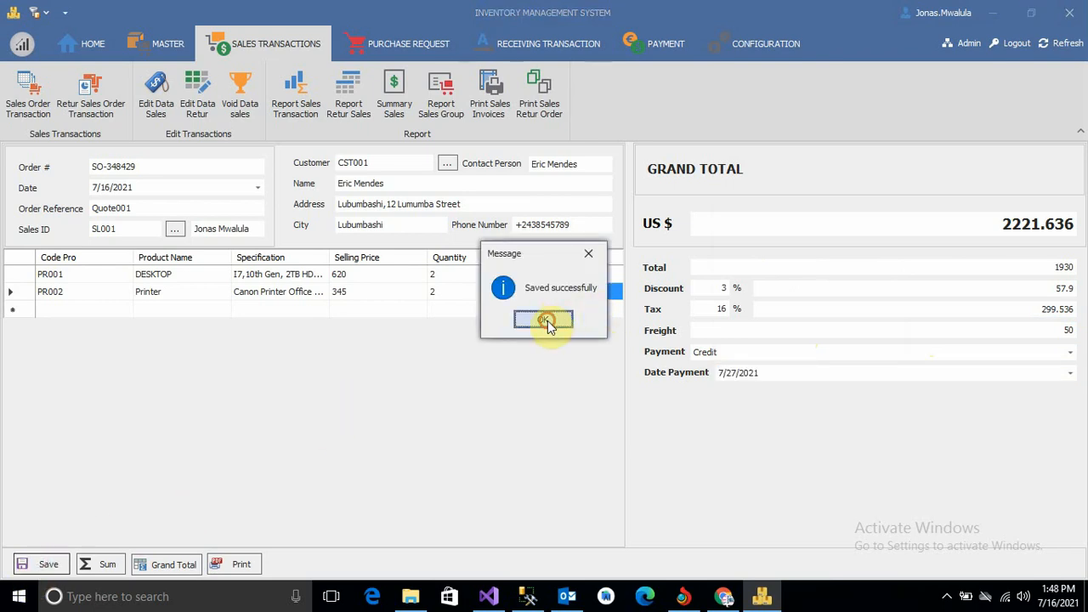
pyautogui.click(543, 321)
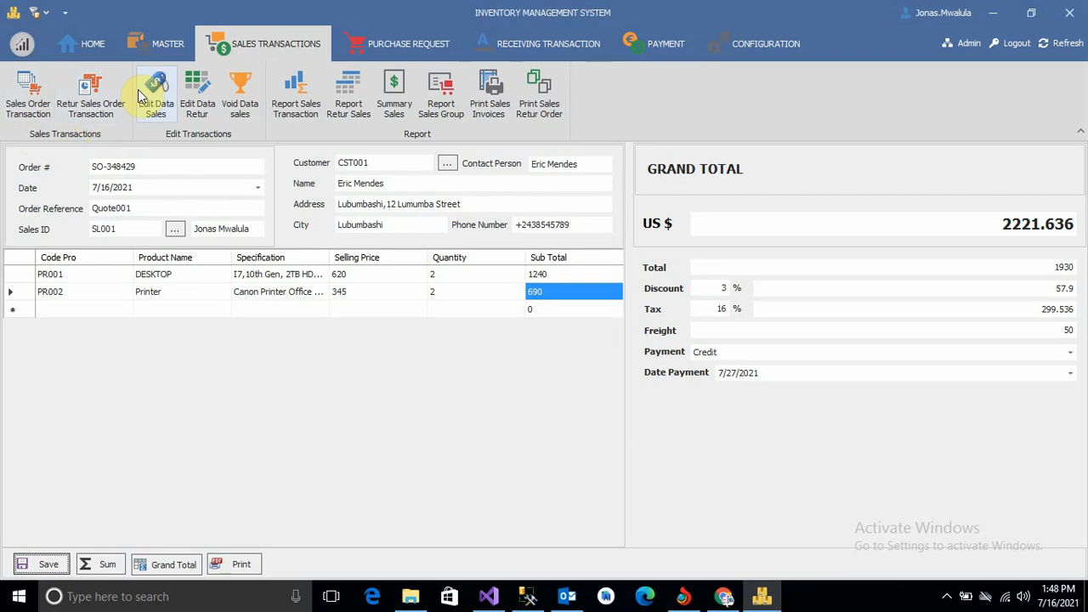
# Copy the order number from the saved sales order for use in a return transaction
pyautogui.click(96, 92)
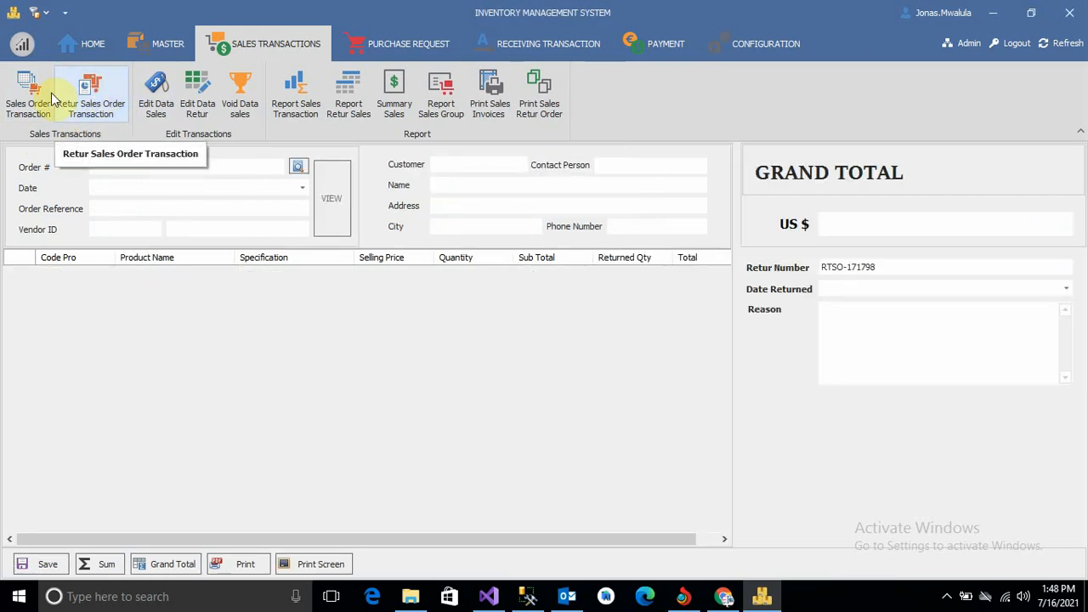
pyautogui.click(26, 92)
pyautogui.doubleClick(156, 166)
pyautogui.click(100, 166)
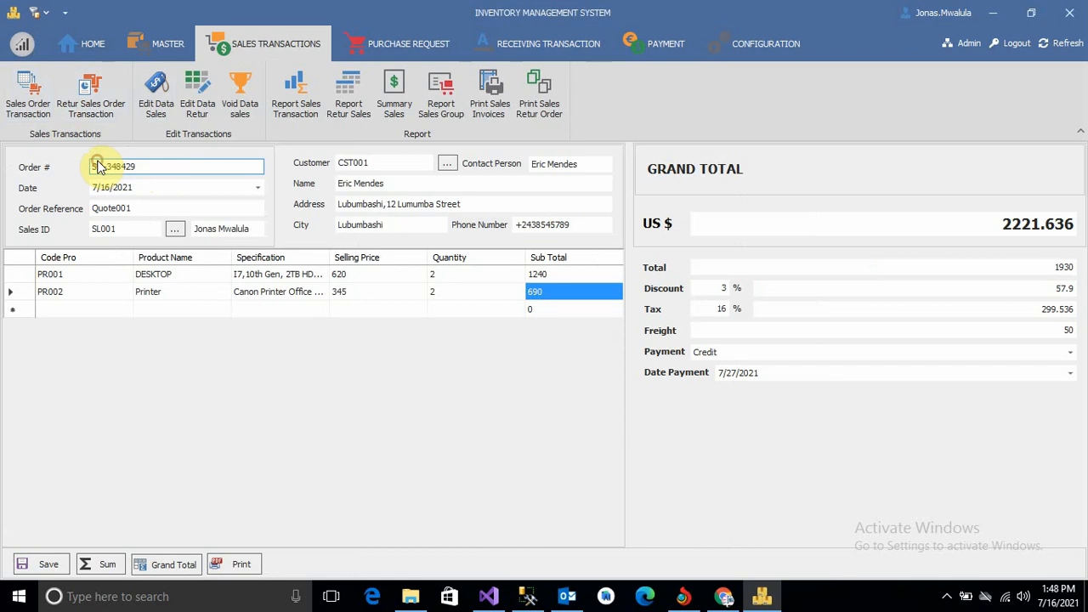
pyautogui.click(164, 168)
pyautogui.hotkey('shift', 'Left')
pyautogui.hotkey('shift', 'Left')
pyautogui.hotkey('shift', 'Left')
pyautogui.hotkey('shift', 'Left')
pyautogui.hotkey('shift', 'Left')
pyautogui.hotkey('shift', 'Left')
pyautogui.hotkey('shift', 'Left')
pyautogui.hotkey('shift', 'Left')
pyautogui.hotkey('shift', 'Left')
pyautogui.hotkey('ctrl', 'c')
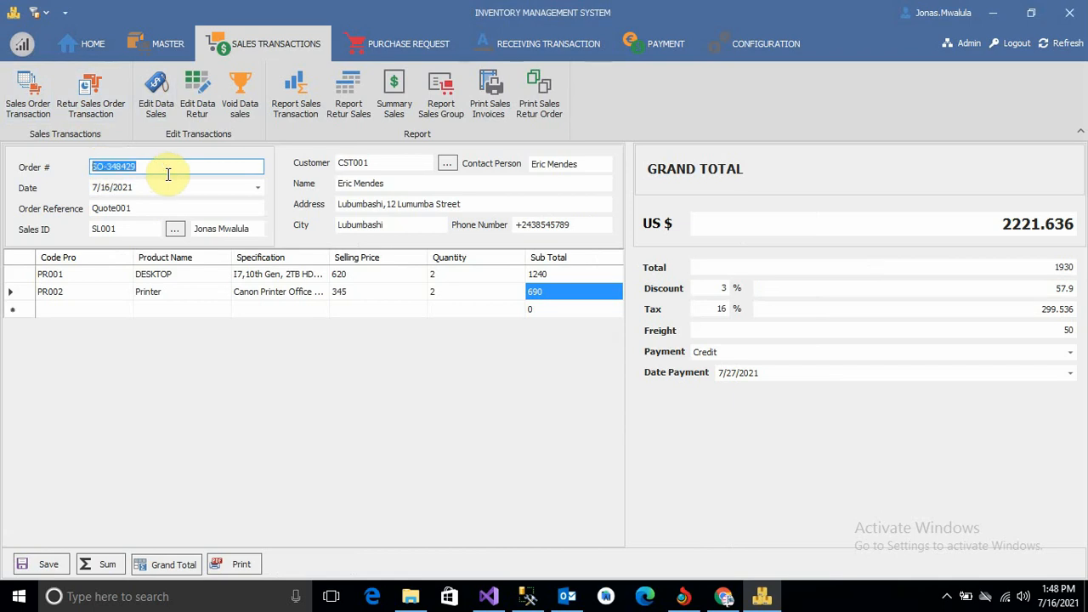
# Open the sales return transaction, paste the copied order number and load that order's details
pyautogui.click(93, 98)
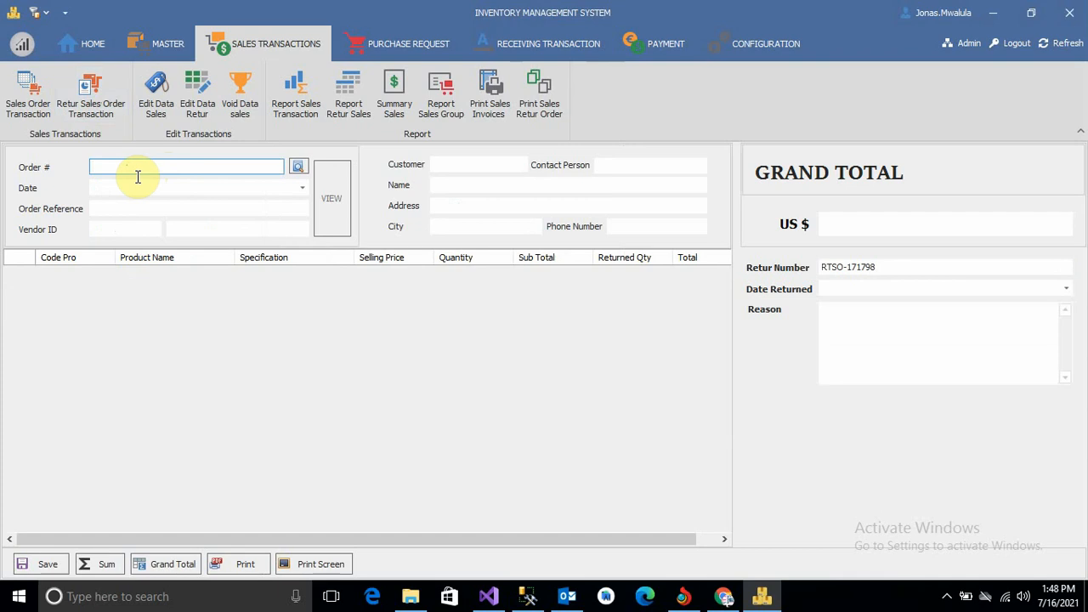
pyautogui.hotkey('ctrl', 'v')
pyautogui.click(300, 168)
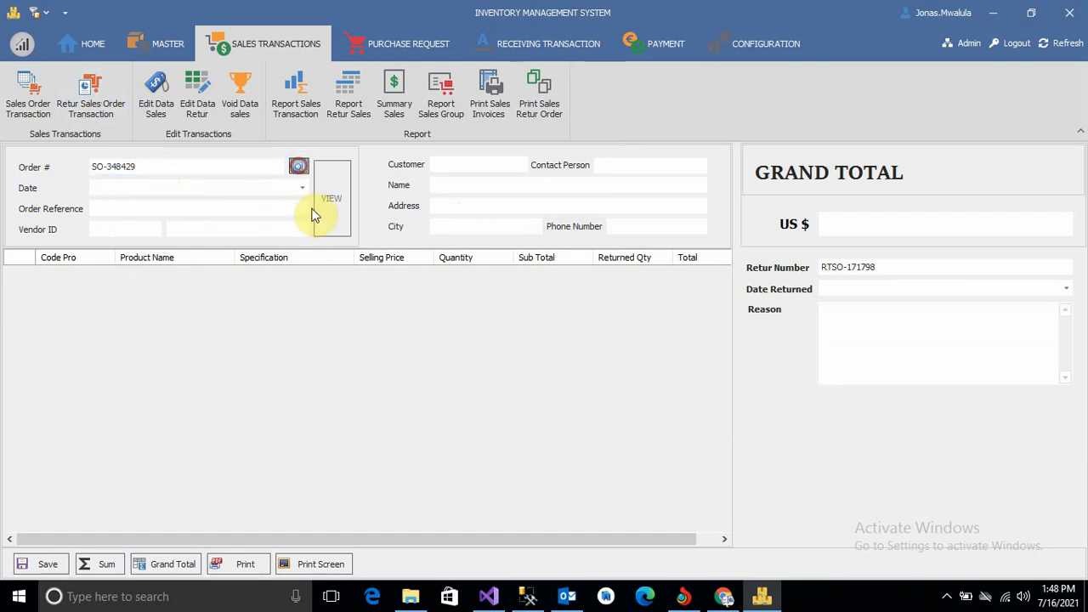
pyautogui.click(312, 219)
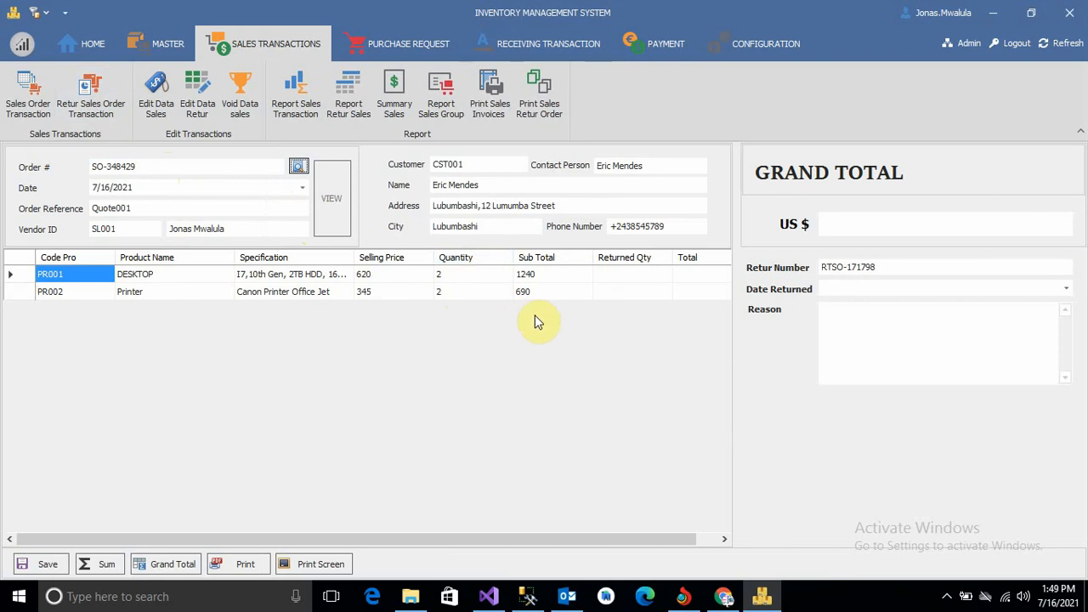
# Enter a returned quantity of 1 for both the desktop and the printer in the sales return
pyautogui.click(629, 281)
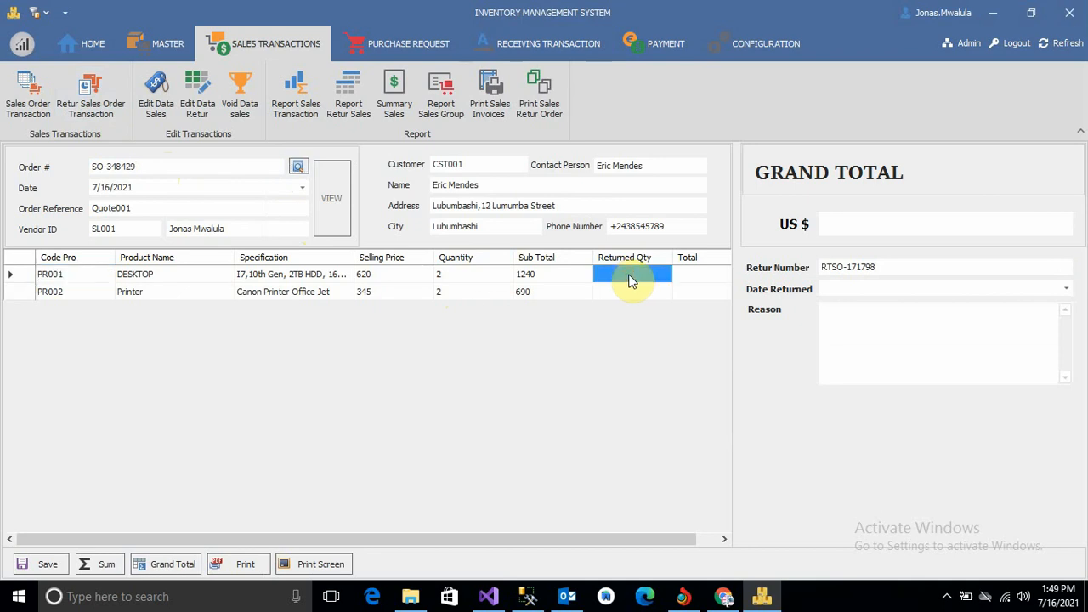
pyautogui.write('1')
pyautogui.press('Return')
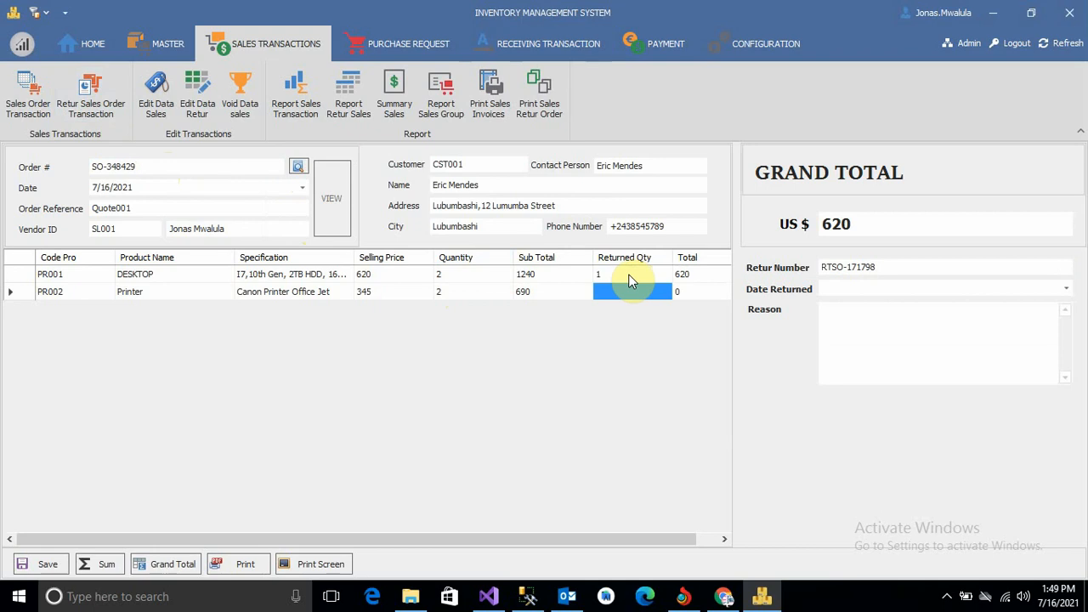
pyautogui.write('1')
pyautogui.click(635, 275)
pyautogui.click(898, 221)
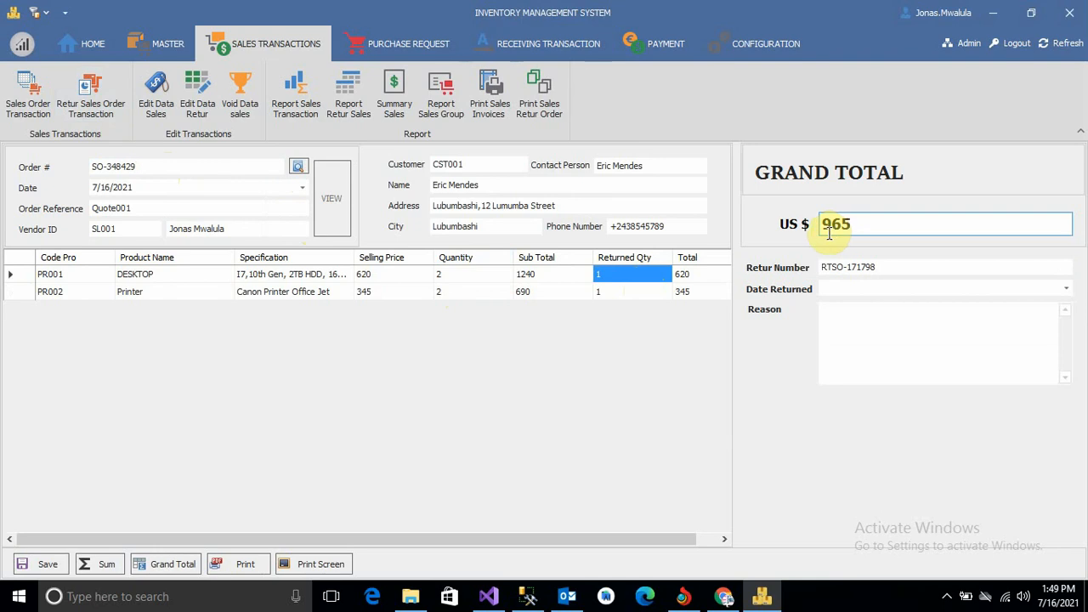
pyautogui.click(921, 290)
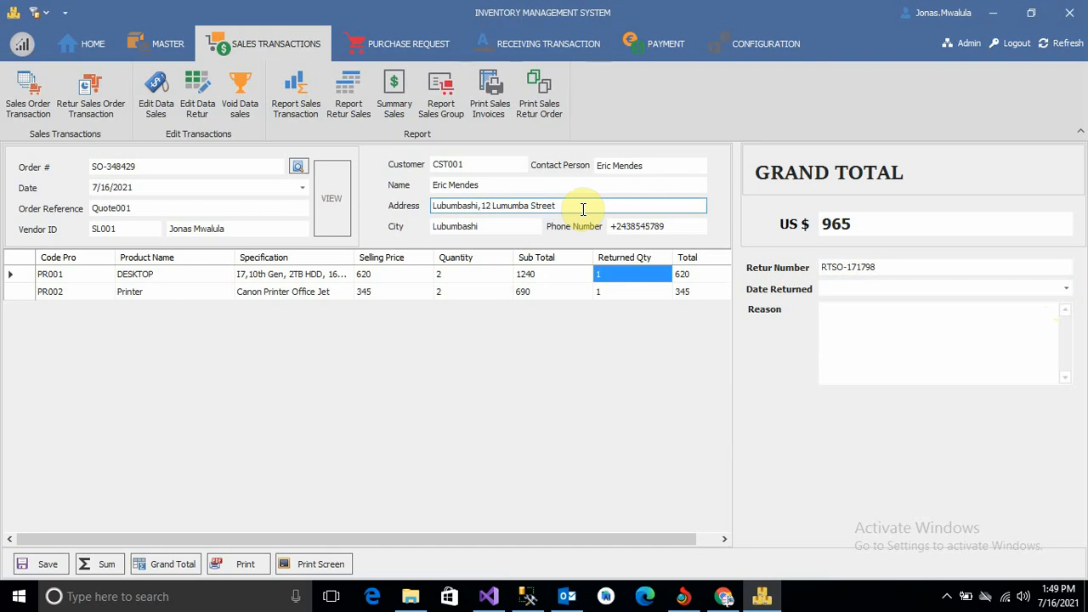
# Open the sales data editing form, paste the copied order number and load that order's details
pyautogui.click(156, 103)
pyautogui.click(111, 174)
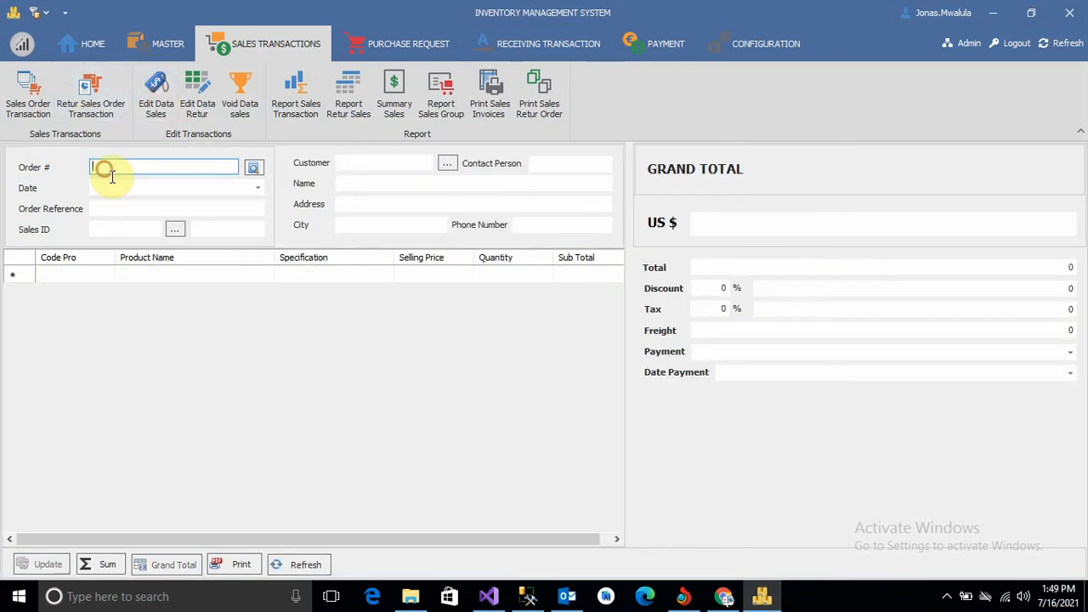
pyautogui.hotkey('ctrl', 'v')
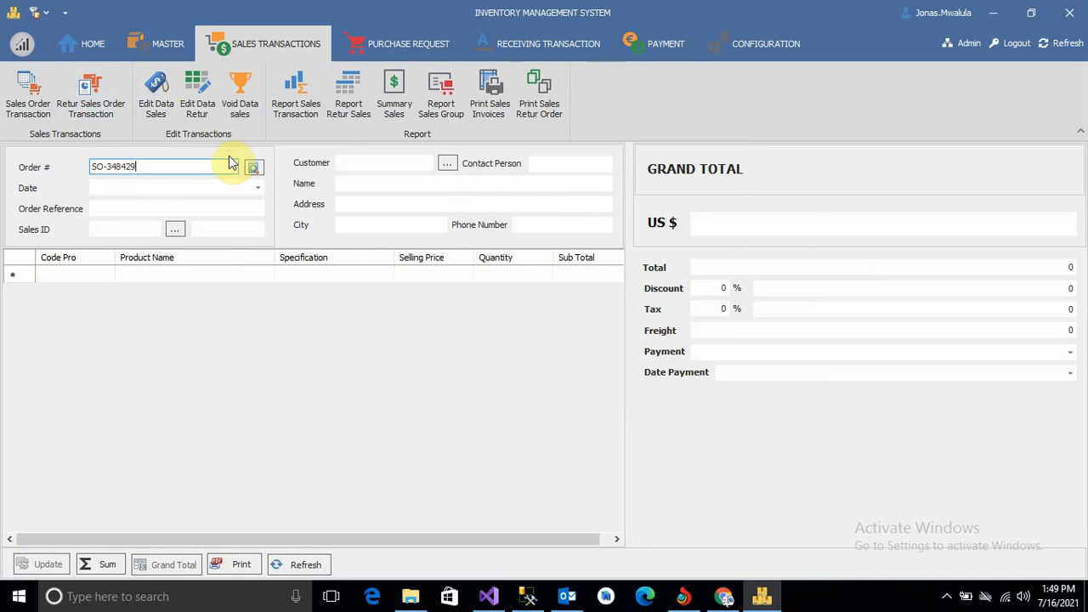
pyautogui.click(253, 167)
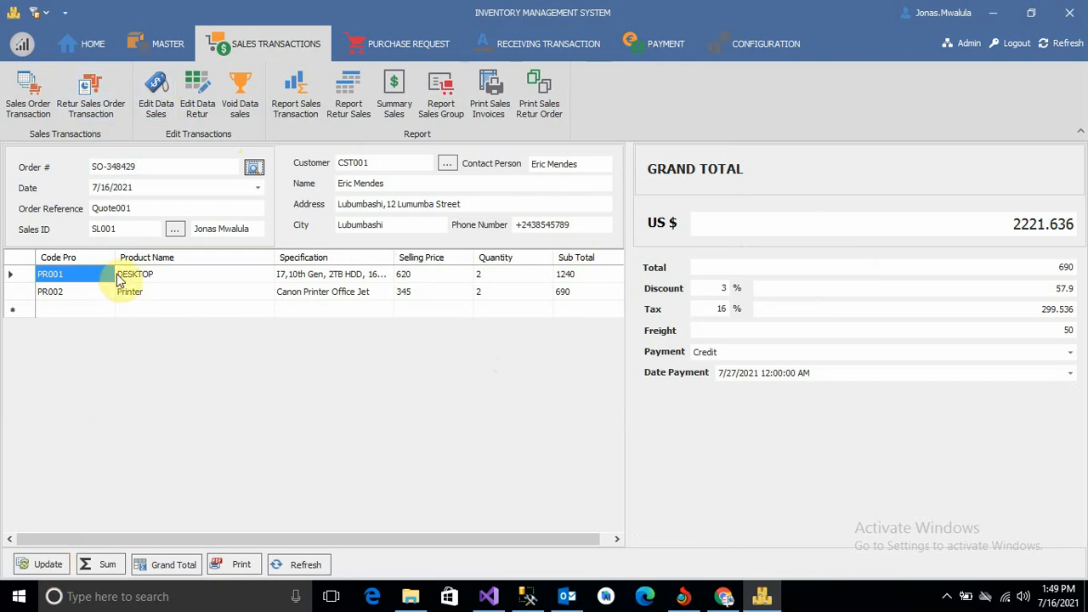
# Run the sales transaction report from 7/15/2021 to 7/16/2021 and examine all columns of the listed orders
pyautogui.click(296, 103)
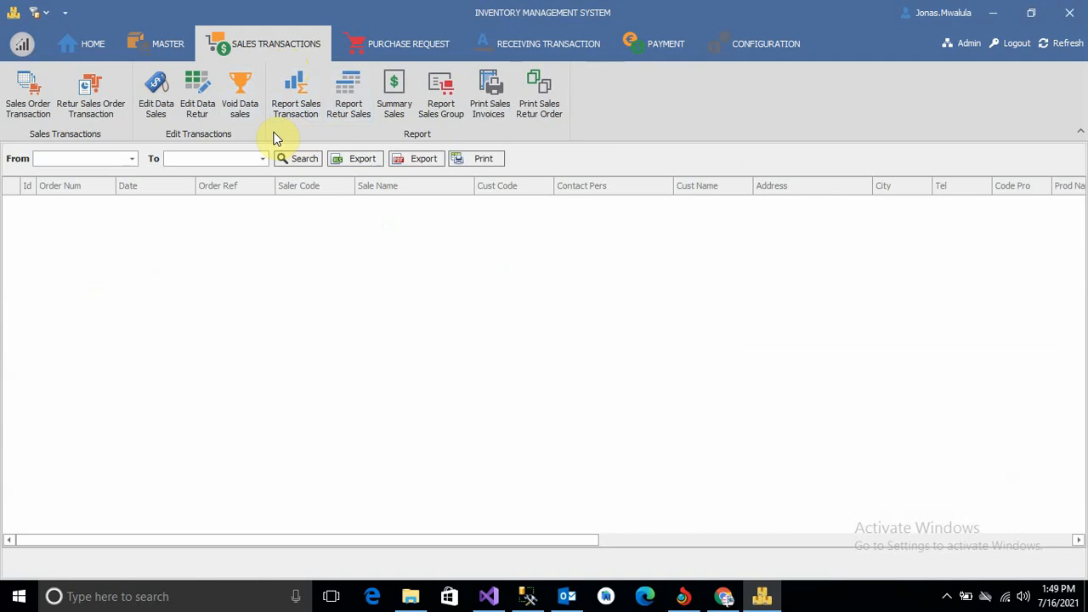
pyautogui.click(132, 158)
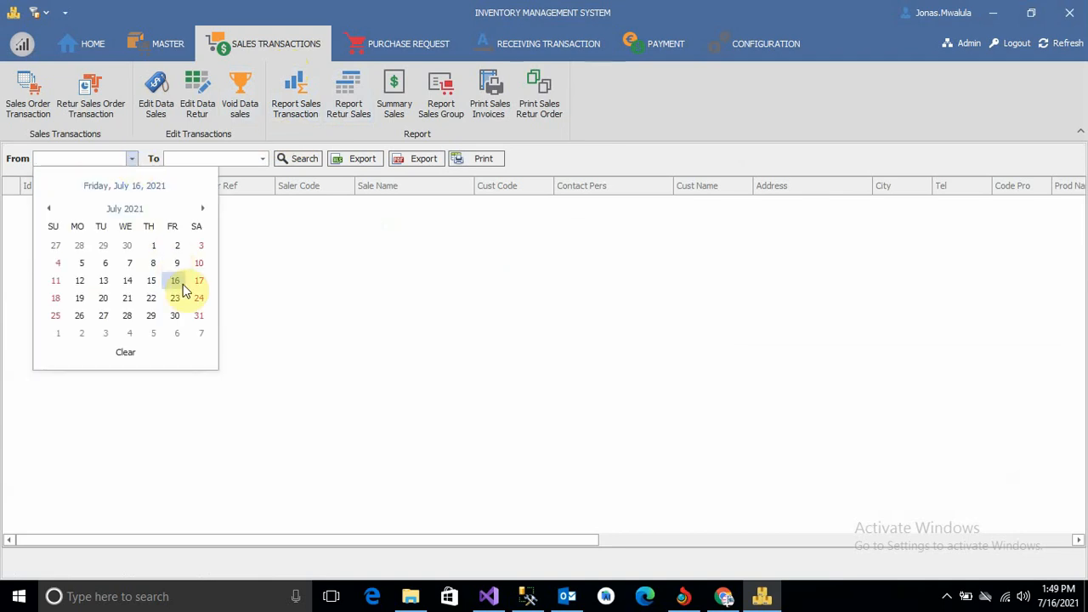
pyautogui.click(151, 281)
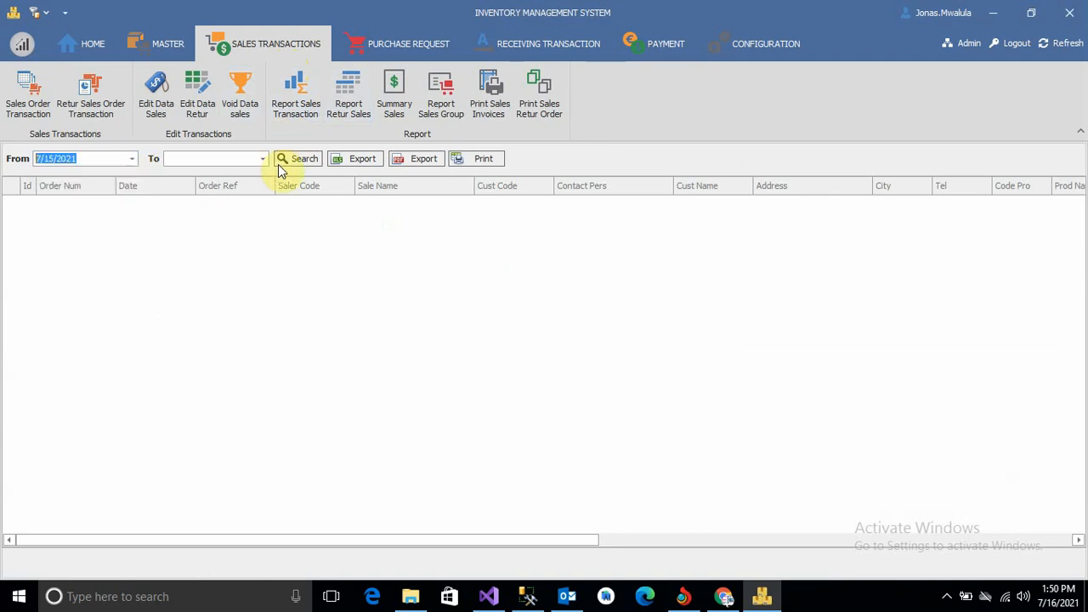
pyautogui.click(262, 158)
pyautogui.click(306, 281)
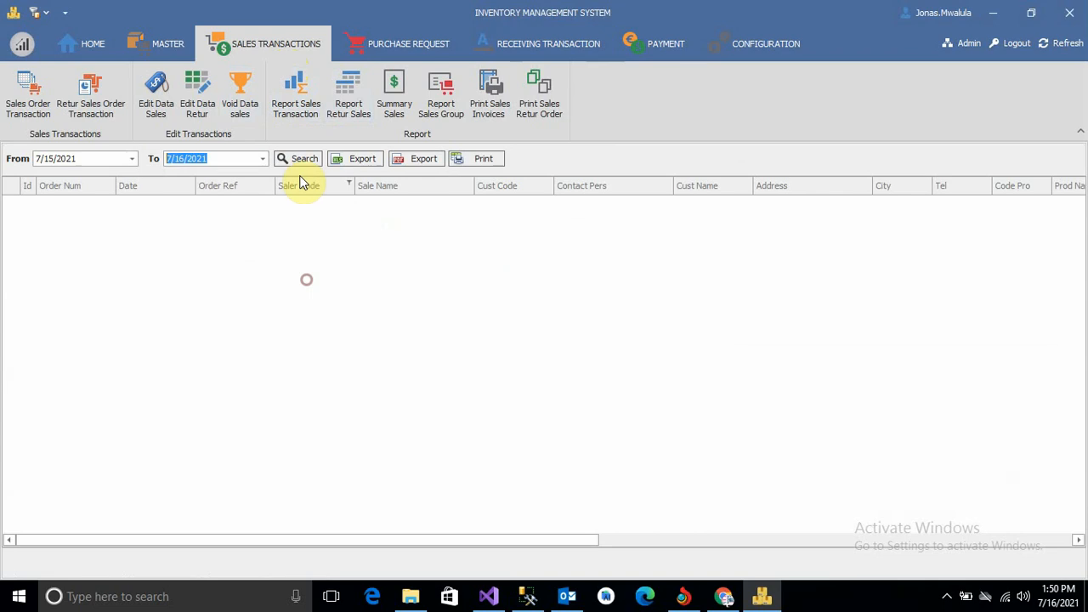
pyautogui.click(301, 158)
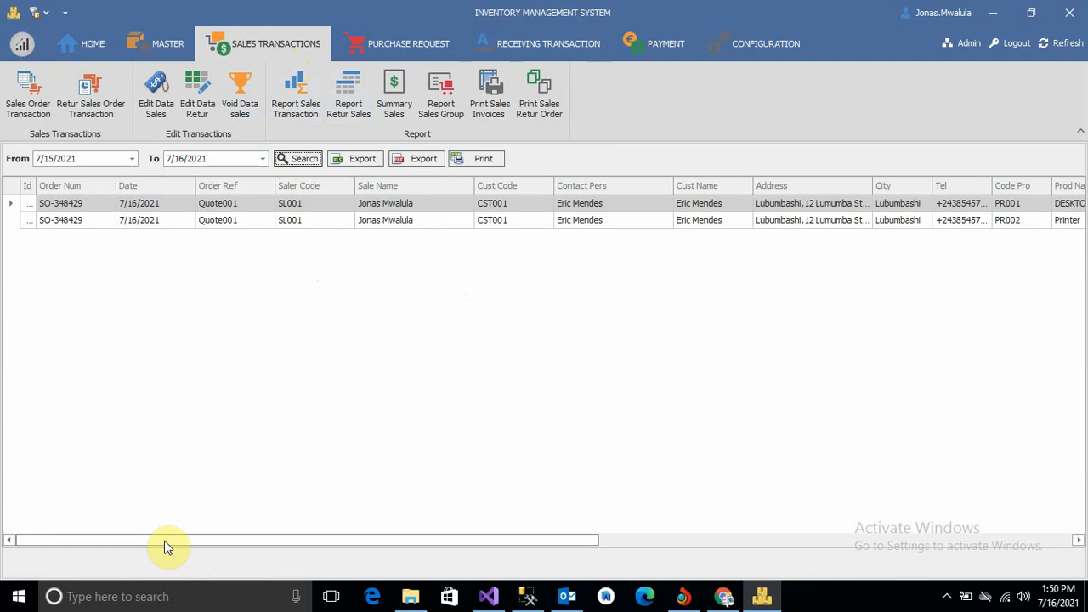
pyautogui.moveTo(165, 541); pyautogui.dragTo(448, 560)
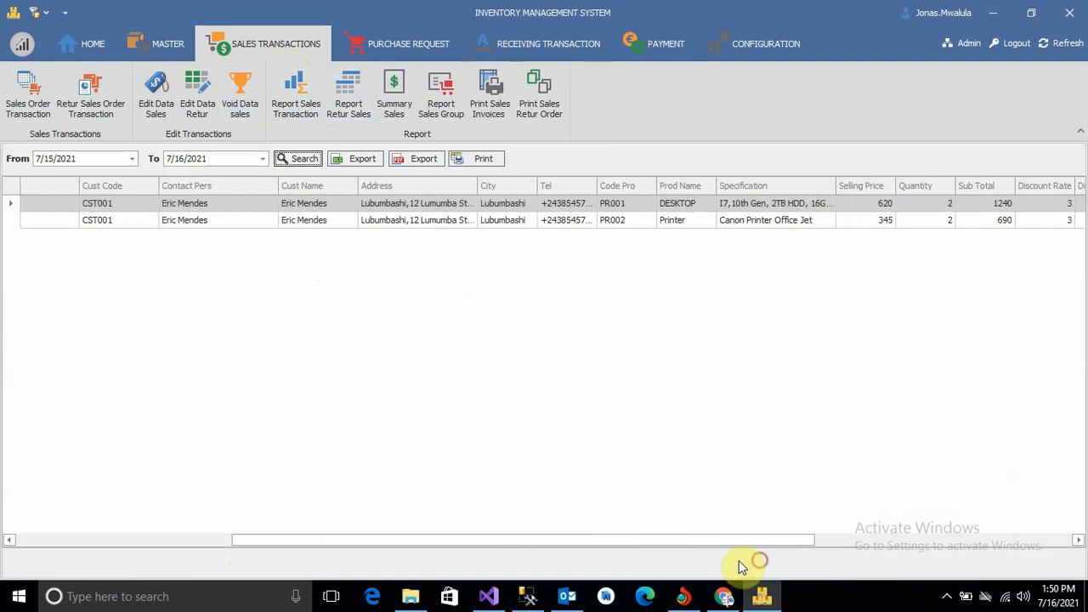
pyautogui.moveTo(735, 540); pyautogui.dragTo(1050, 549)
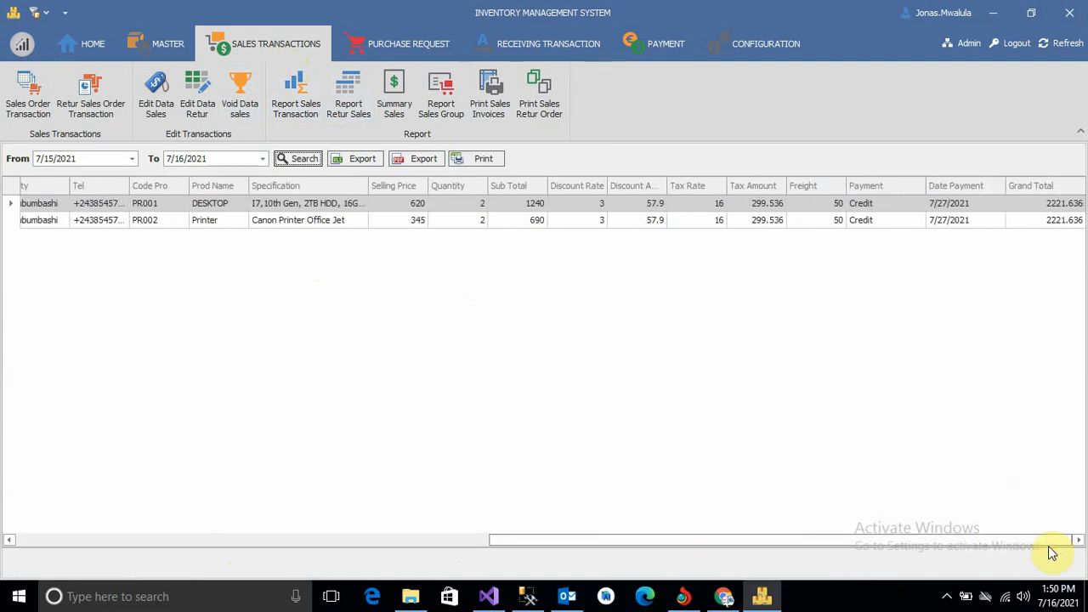
pyautogui.moveTo(781, 539); pyautogui.dragTo(348, 537)
pyautogui.click(201, 204)
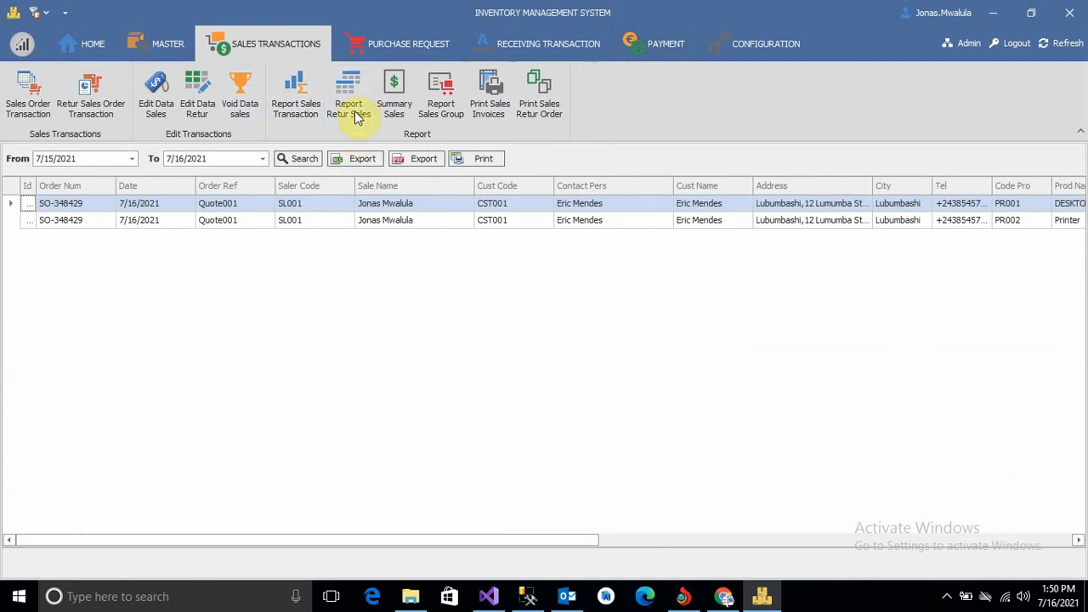
# Generate the sales summary by product and return to the sales order transaction
pyautogui.click(396, 90)
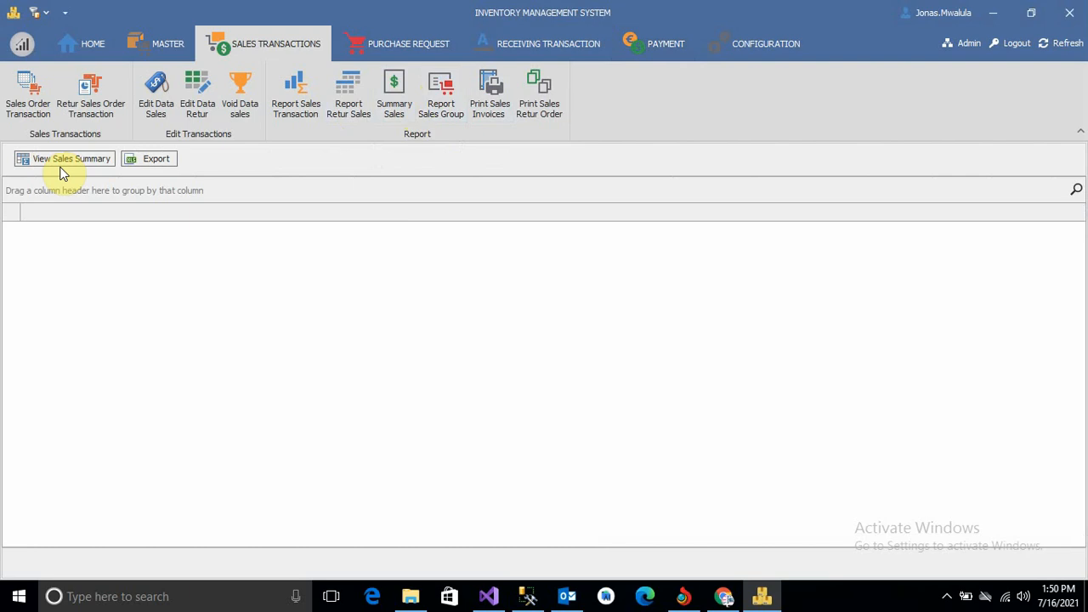
pyautogui.click(60, 162)
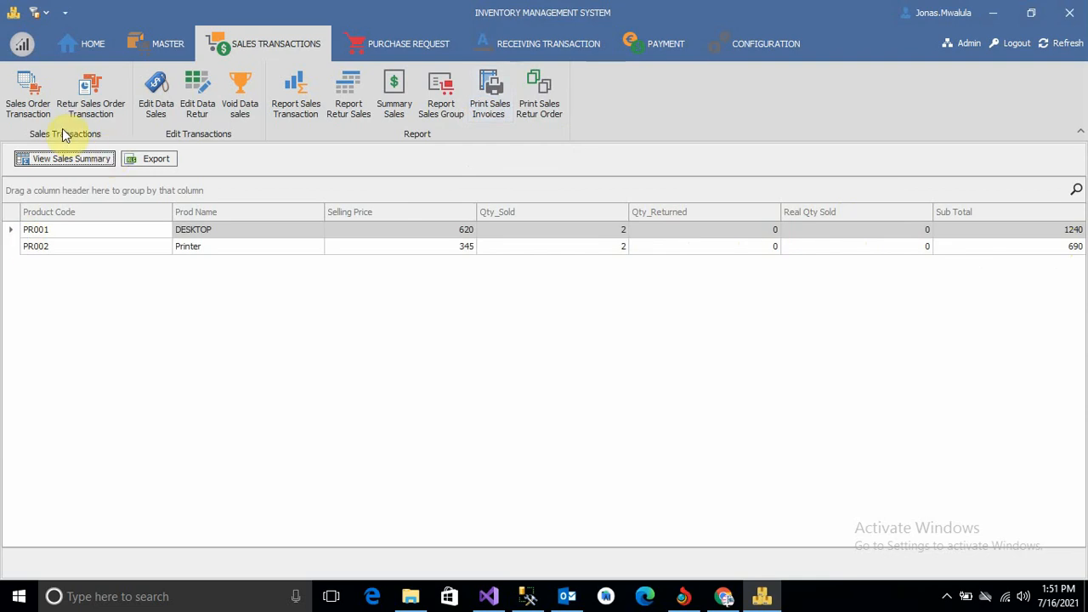
pyautogui.click(32, 93)
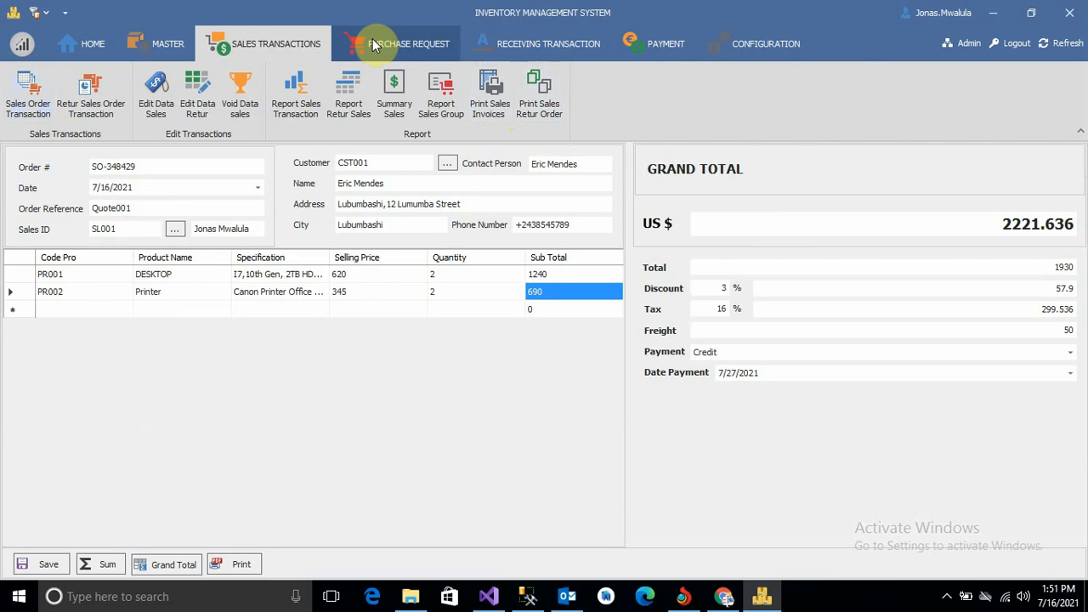
# Create a new purchase order and add product PR001 (DESKTOP) with a quantity of 20
pyautogui.click(372, 40)
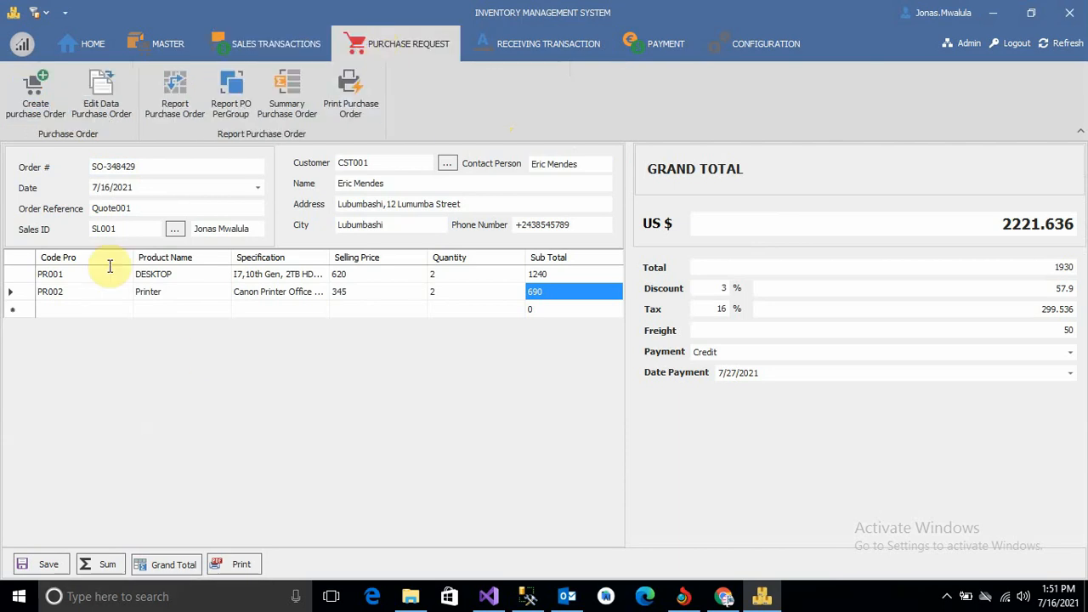
pyautogui.click(36, 100)
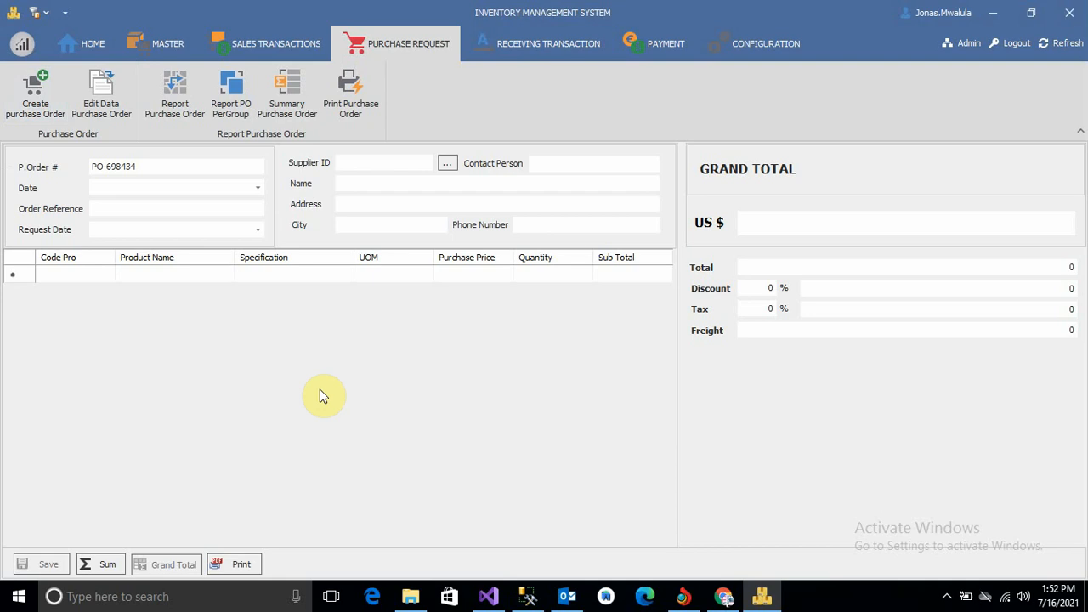
pyautogui.click(125, 186)
pyautogui.click(48, 274)
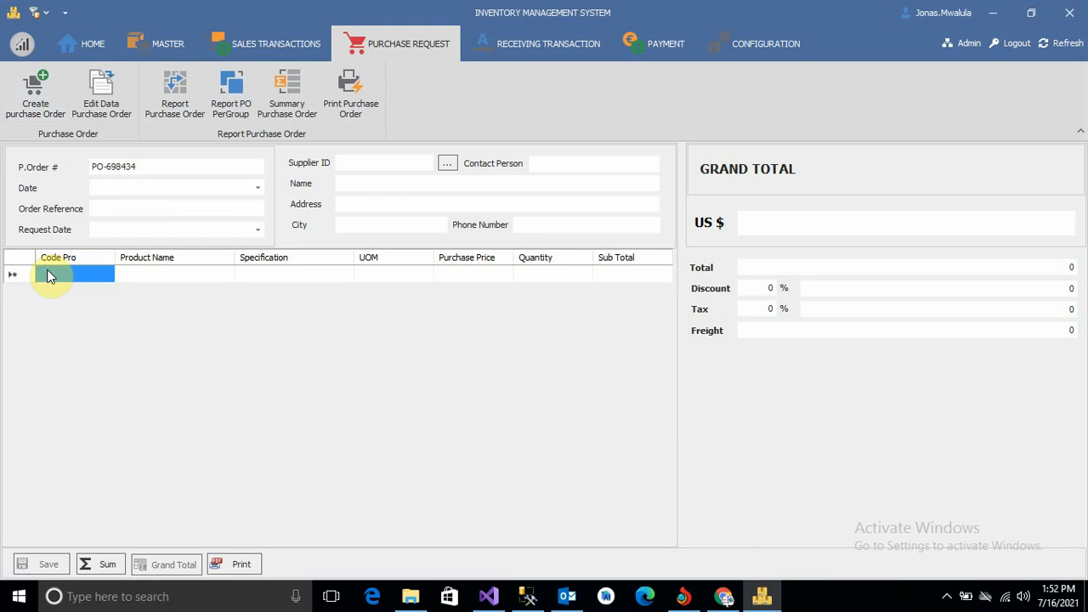
pyautogui.click(47, 273)
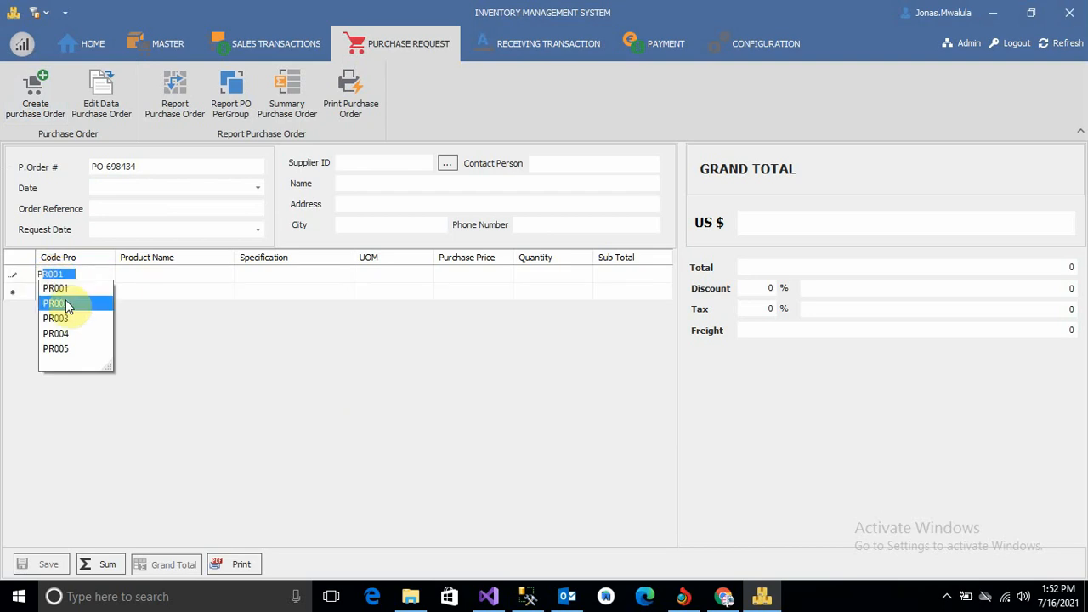
pyautogui.press('Return')
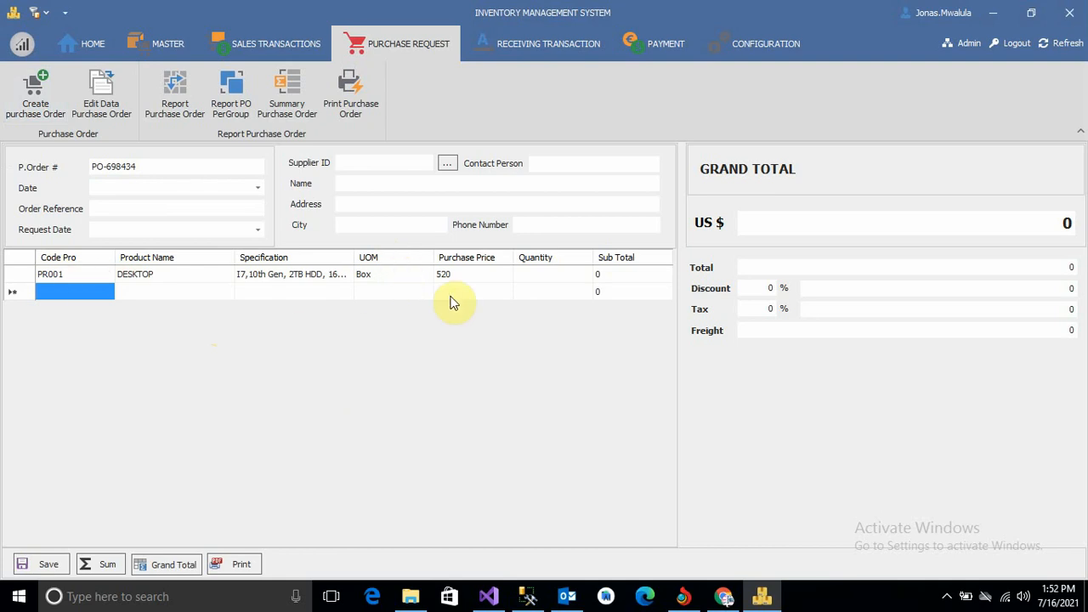
pyautogui.click(548, 274)
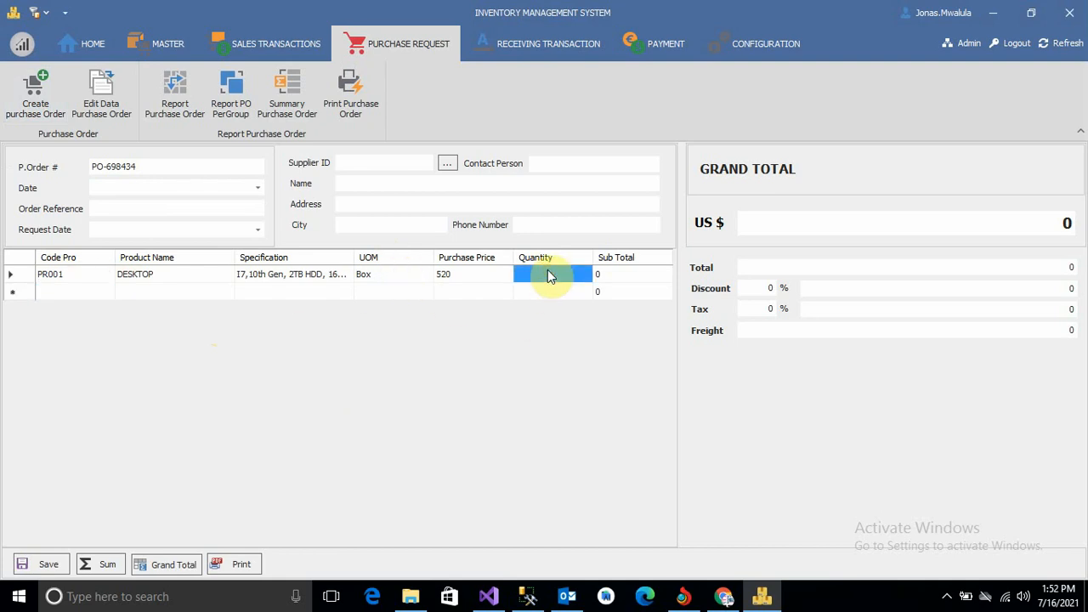
pyautogui.write('20')
pyautogui.click(565, 291)
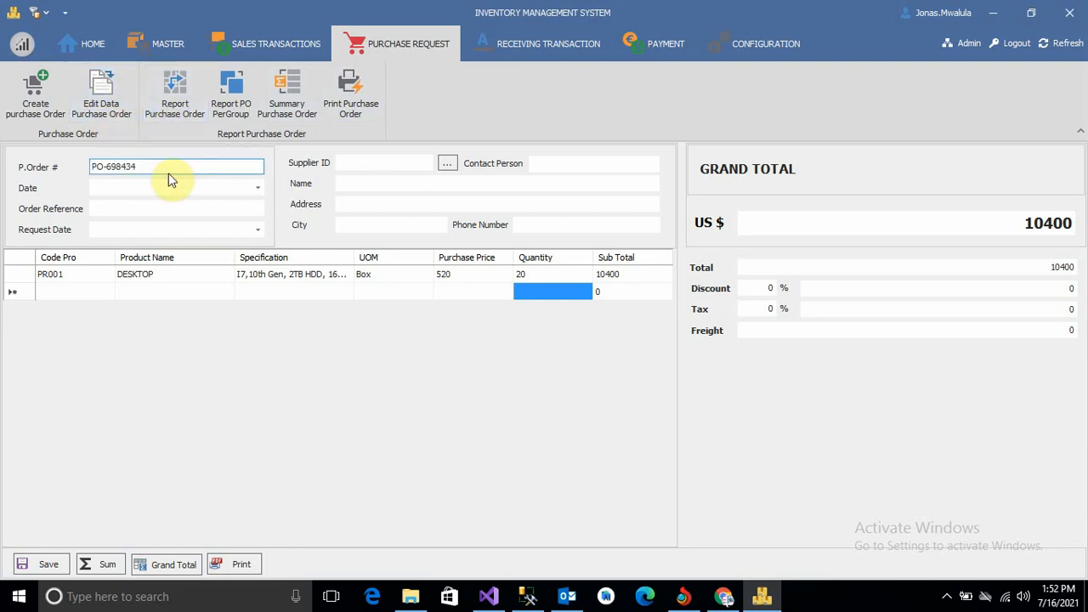
# Add product PR002 (Printer) to the purchase order and set the quantity of both the desktop and the printer to 10
pyautogui.click(74, 292)
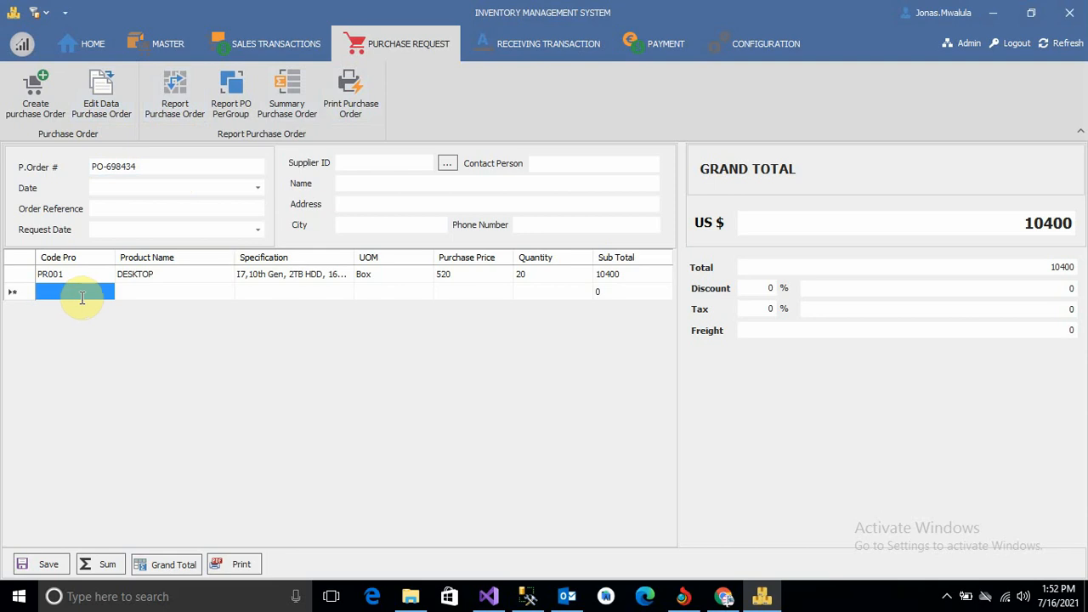
pyautogui.write('Pr001')
pyautogui.click(59, 324)
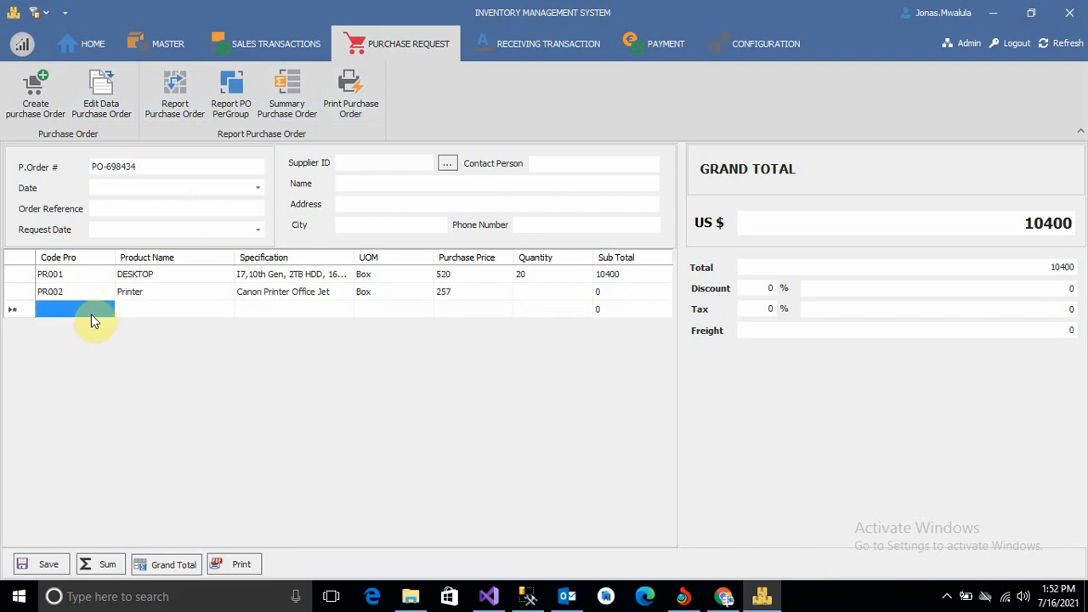
pyautogui.click(538, 292)
pyautogui.click(535, 277)
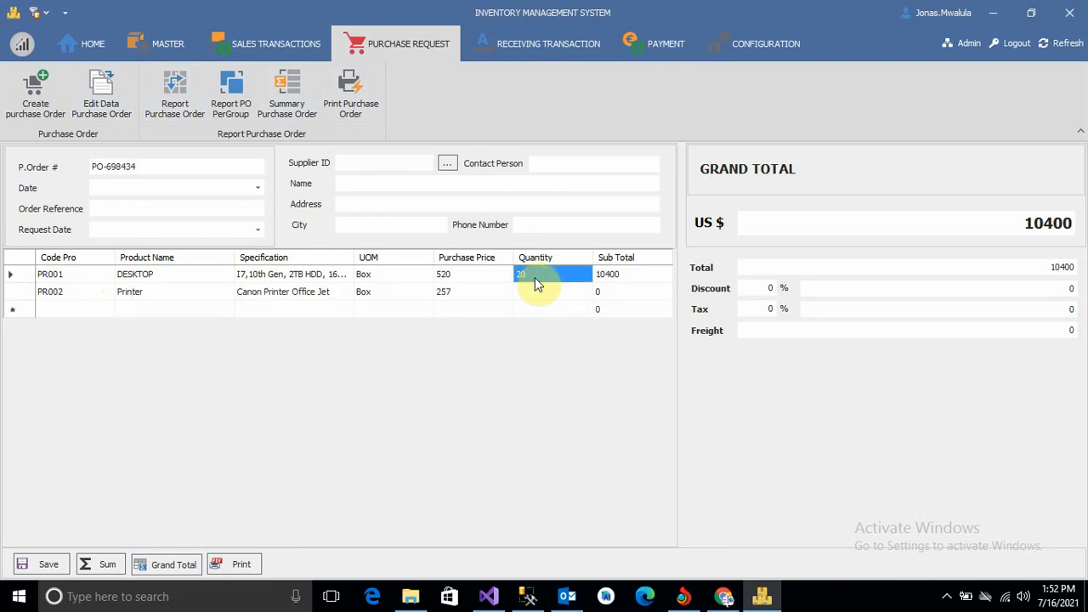
pyautogui.write('10')
pyautogui.click(534, 295)
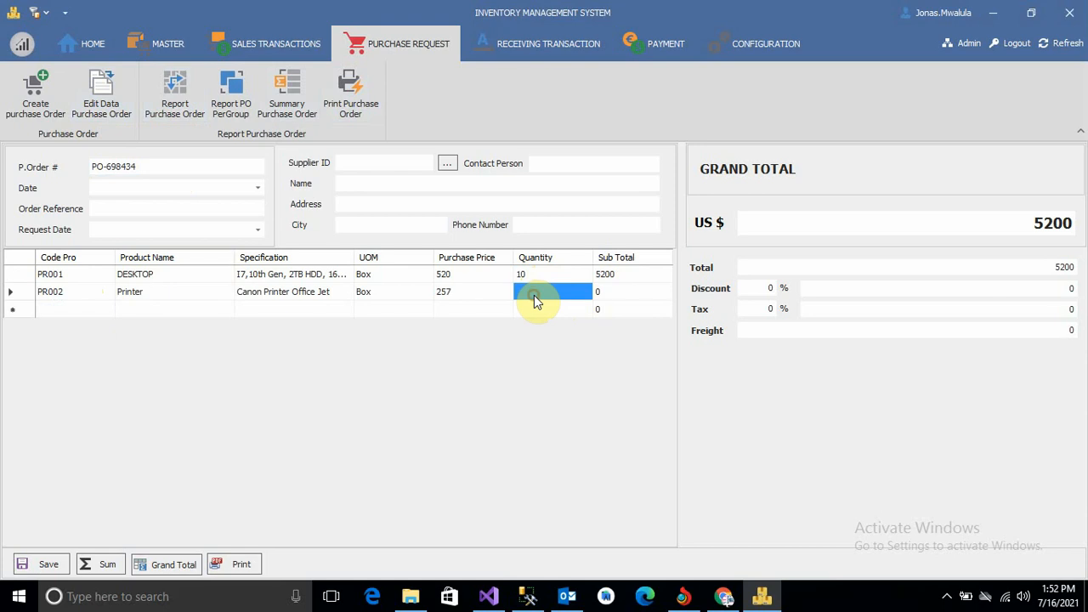
pyautogui.write('10')
# Set the purchase order's date to 7/16/2021, its order reference to INV014 and its request date to 7/16/2021
pyautogui.click(257, 187)
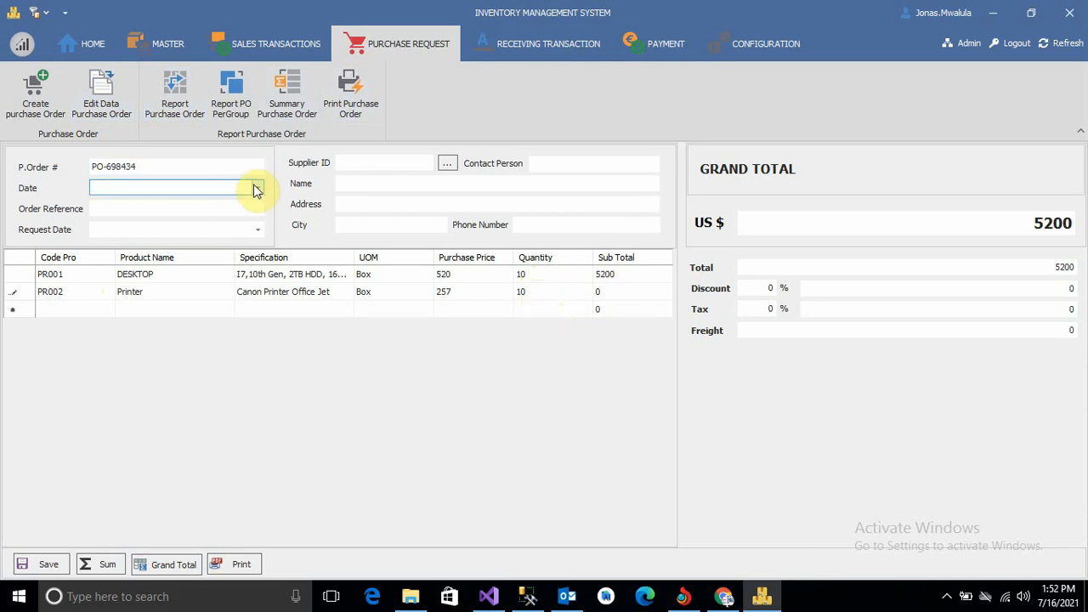
pyautogui.click(235, 311)
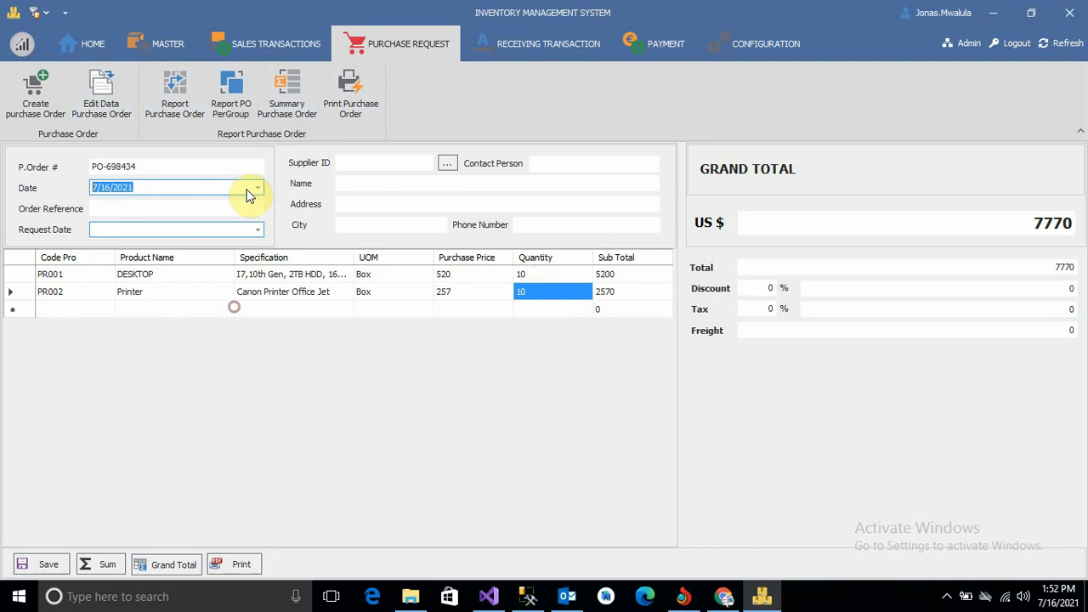
pyautogui.click(230, 210)
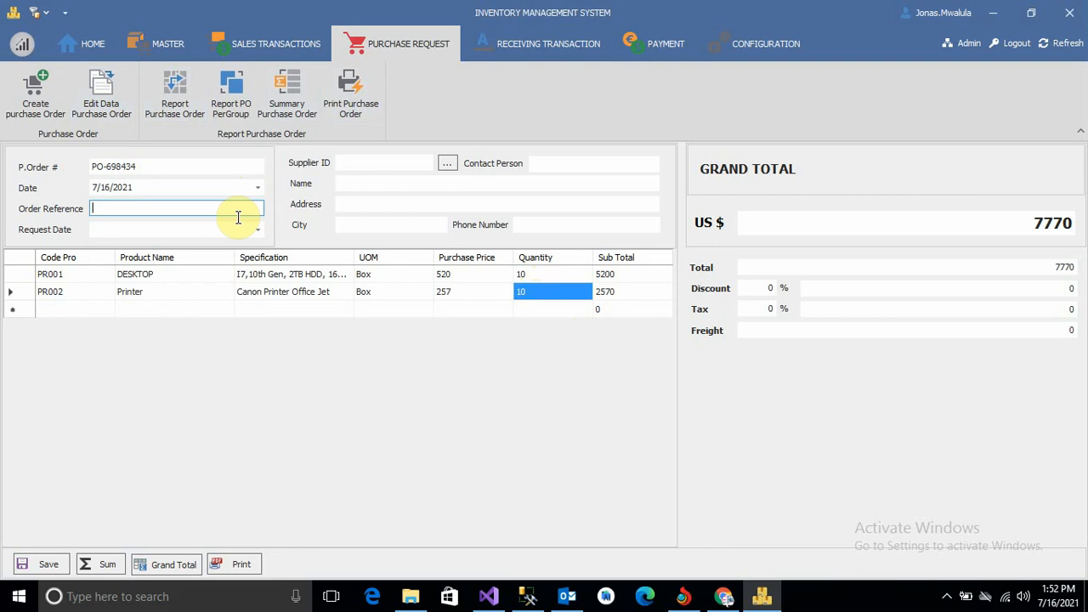
pyautogui.write('INV')
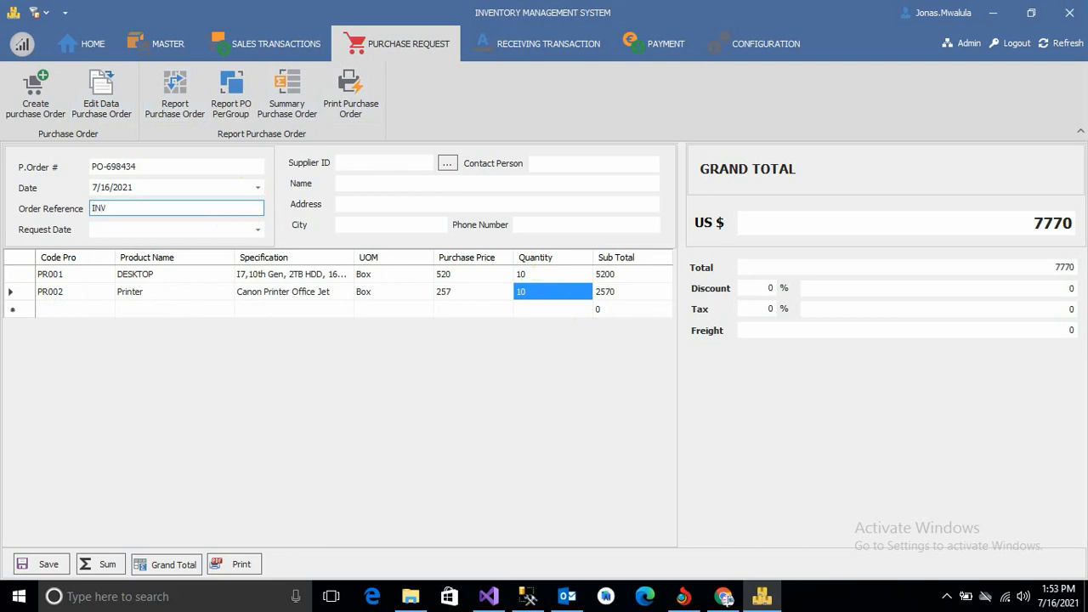
pyautogui.write('014')
pyautogui.click(258, 228)
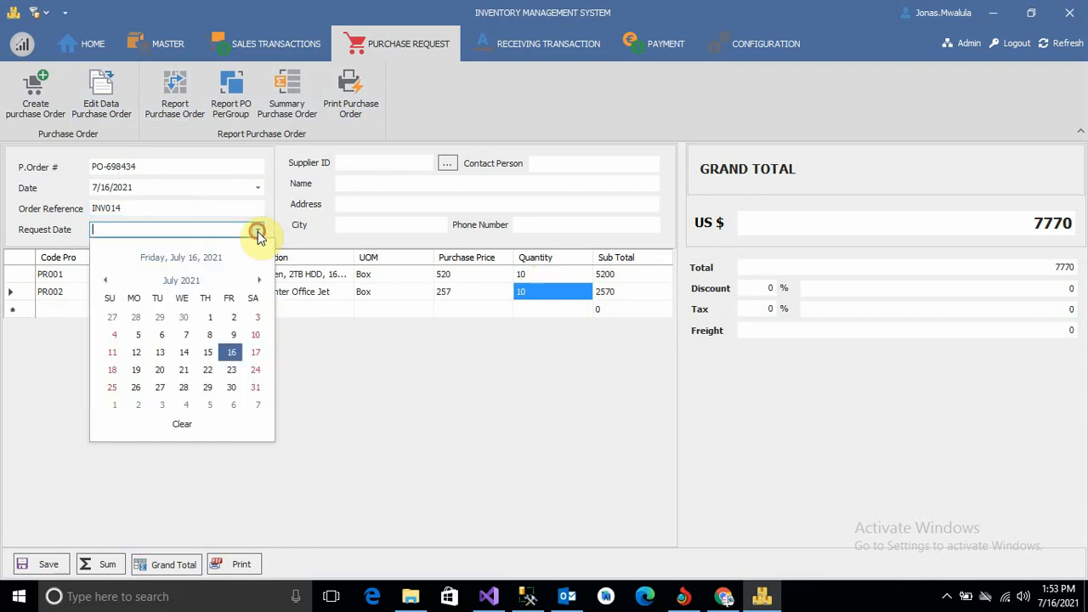
pyautogui.click(231, 352)
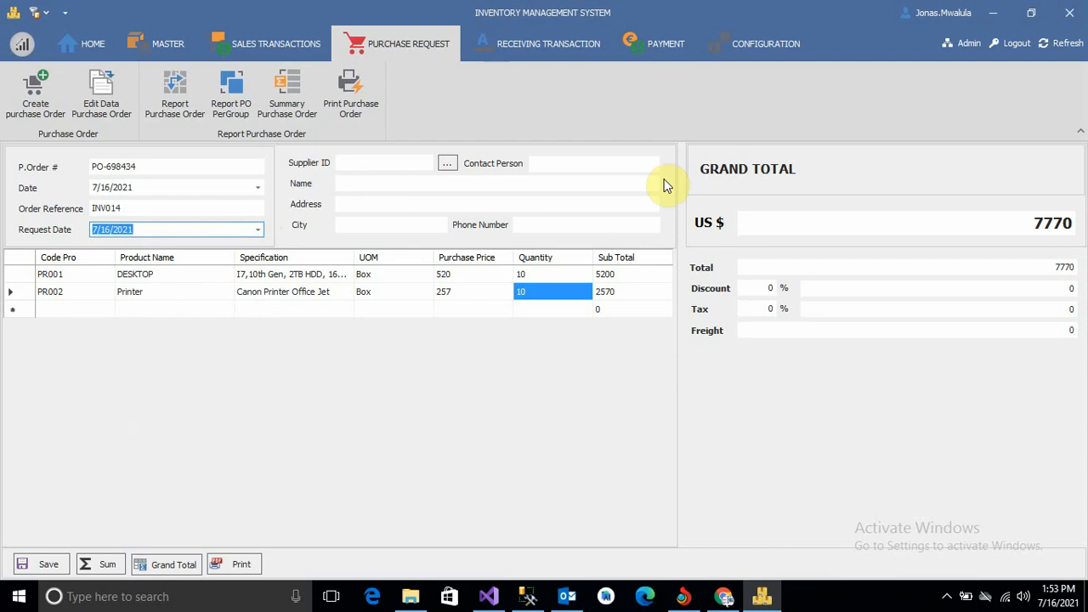
# Look up the supplier code of JoMard Technology SARL in the supplier search list
pyautogui.click(447, 163)
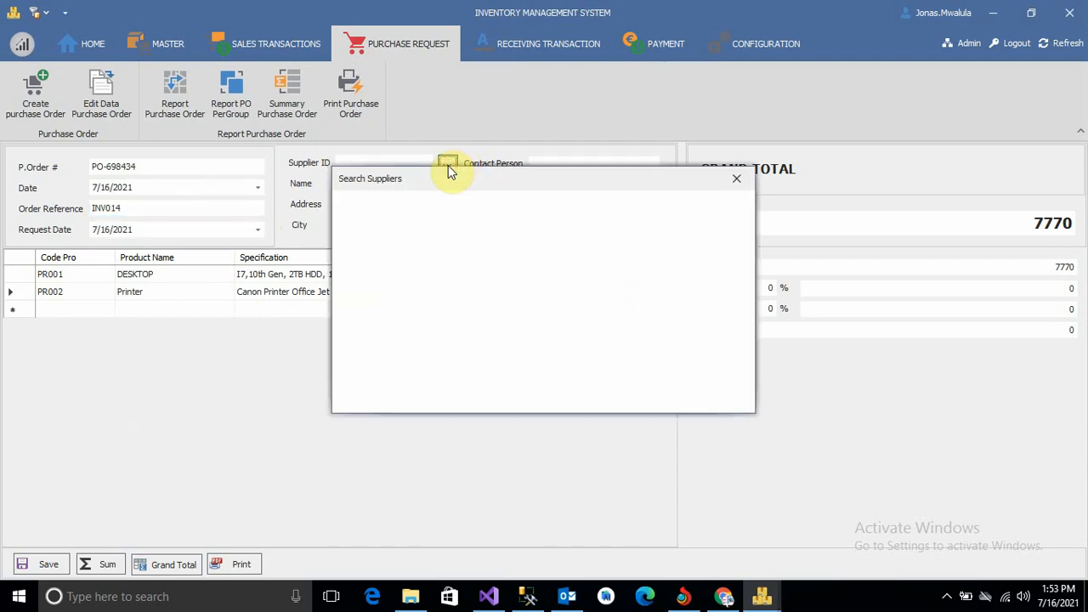
pyautogui.click(391, 238)
pyautogui.doubleClick(387, 239)
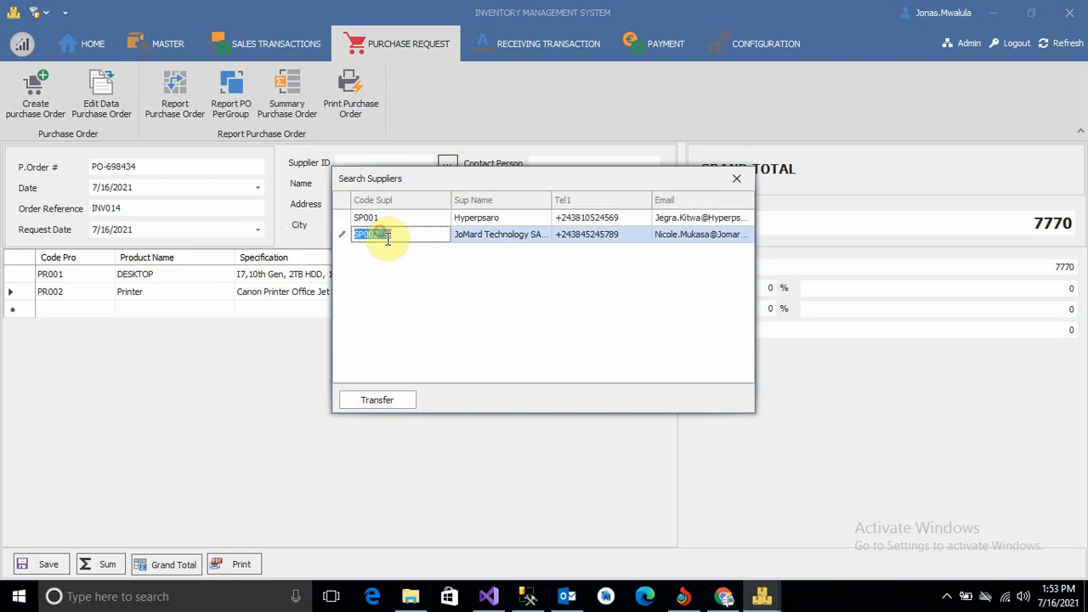
pyautogui.click(389, 239)
pyautogui.doubleClick(388, 241)
pyautogui.click(386, 241)
pyautogui.moveTo(381, 239); pyautogui.dragTo(337, 239)
pyautogui.click(336, 236)
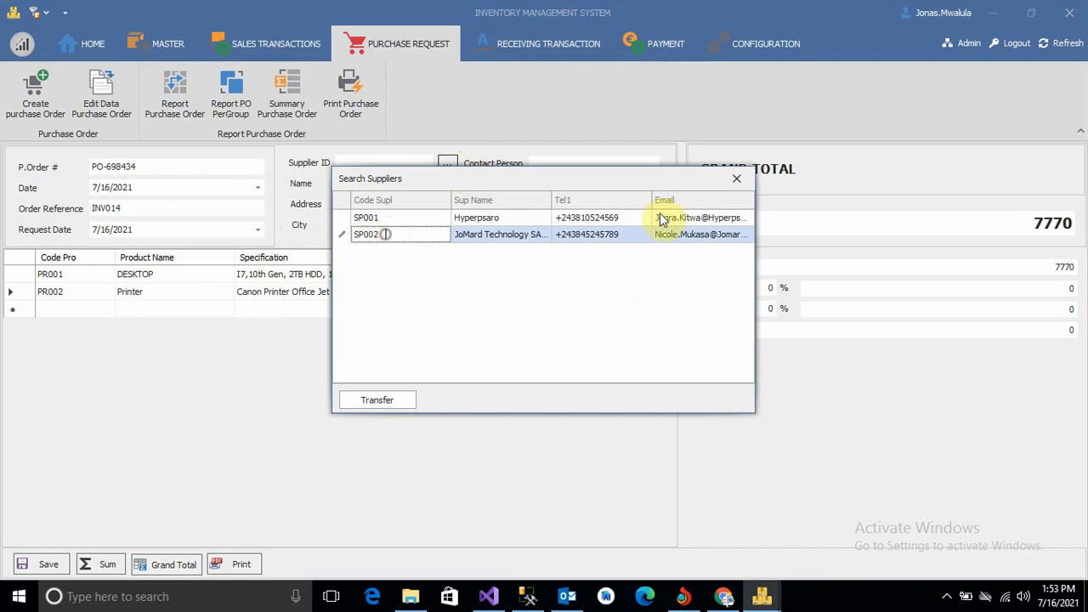
pyautogui.click(737, 178)
# Set the purchase order's supplier ID to SP002 and save the order
pyautogui.click(352, 164)
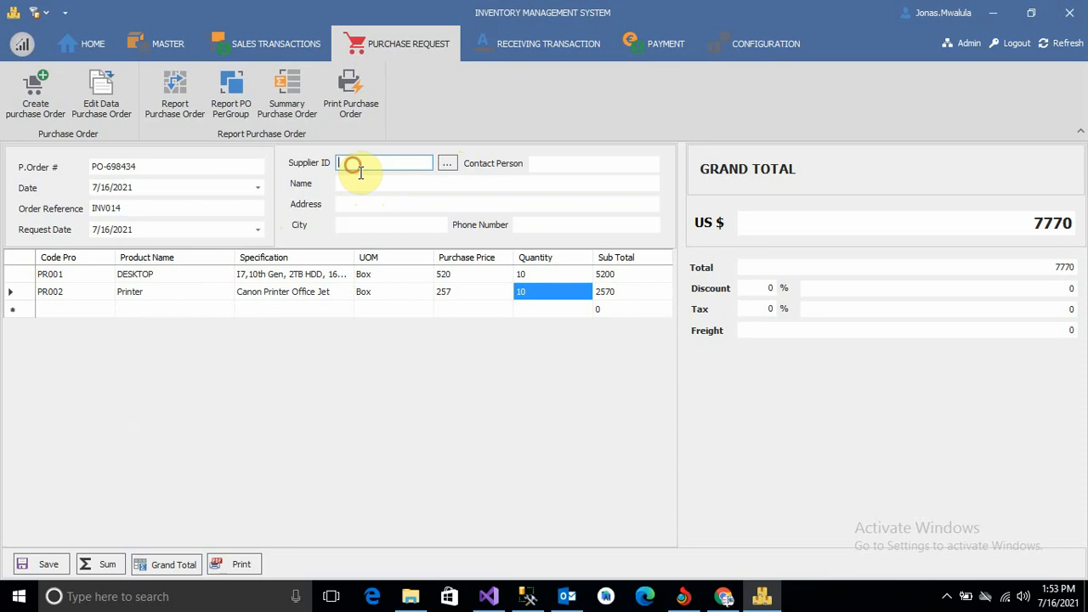
pyautogui.write('SP002')
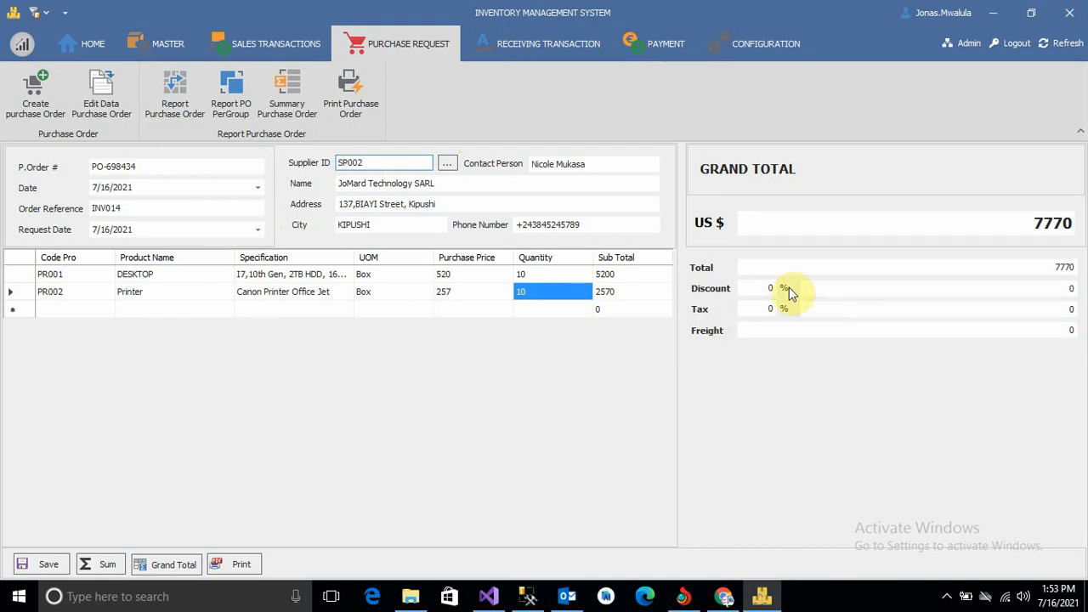
pyautogui.click(44, 564)
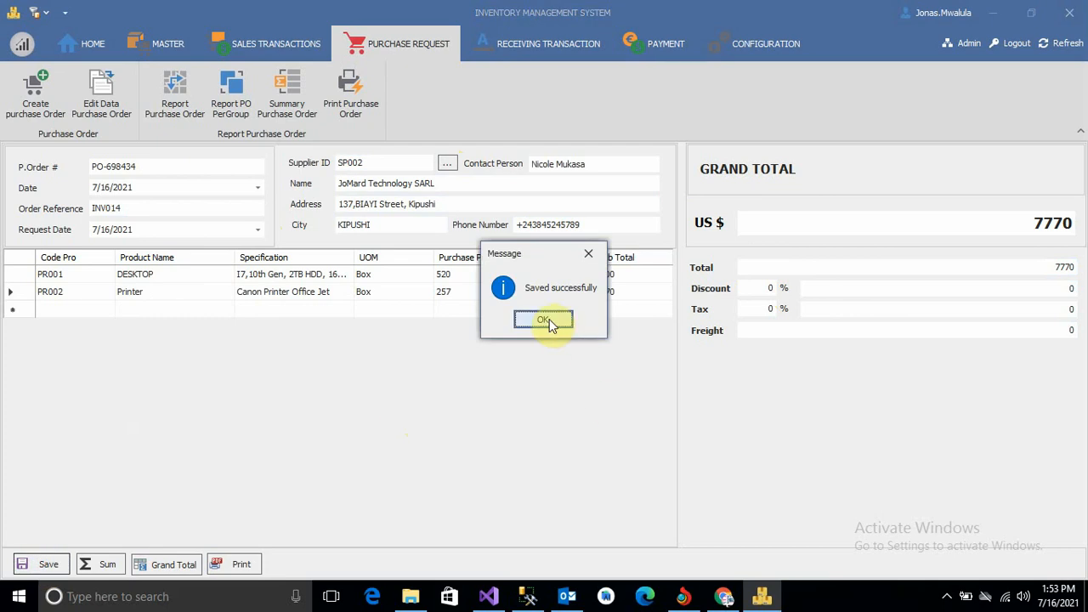
pyautogui.click(543, 320)
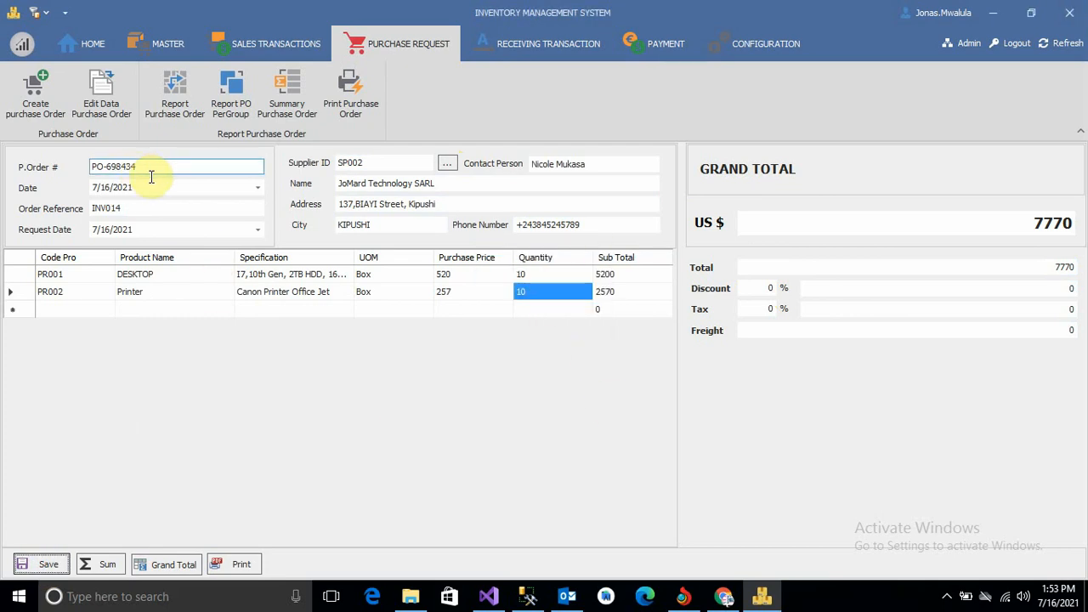
# Copy the number of the saved purchase order
pyautogui.click(90, 170)
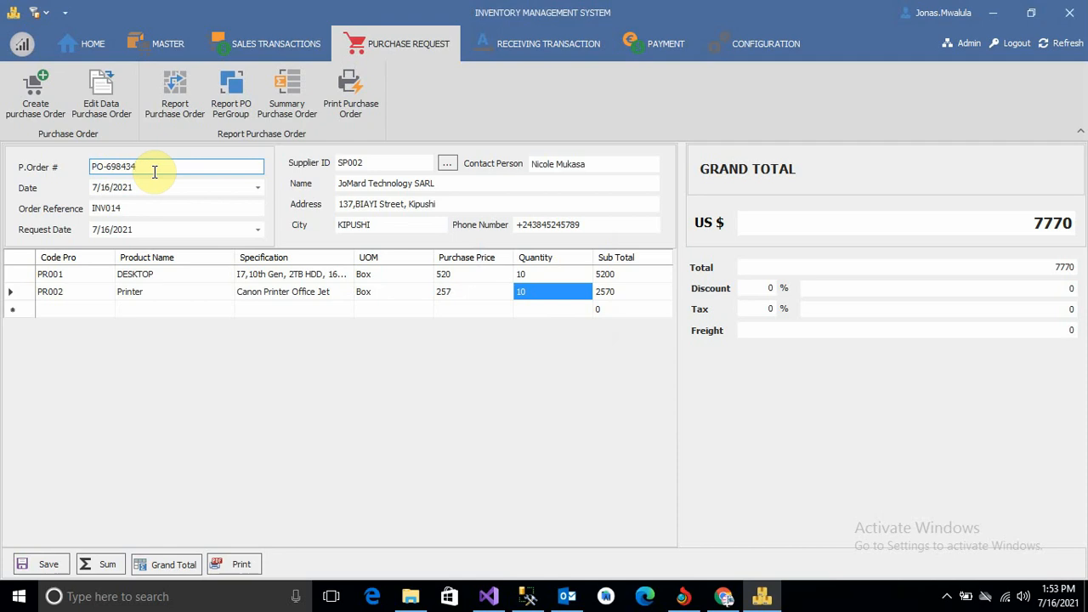
pyautogui.hotkey('shift', 'Left')
pyautogui.hotkey('shift', 'Left')
pyautogui.hotkey('shift', 'Left')
pyautogui.hotkey('shift', 'Left')
pyautogui.hotkey('shift', 'Left')
pyautogui.hotkey('shift', 'Left')
pyautogui.hotkey('shift', 'Left')
pyautogui.hotkey('shift', 'Left')
pyautogui.hotkey('ctrl', 'c')
# Try to load the saved purchase order for editing by its copied number, and open the purchase order summary
pyautogui.click(109, 95)
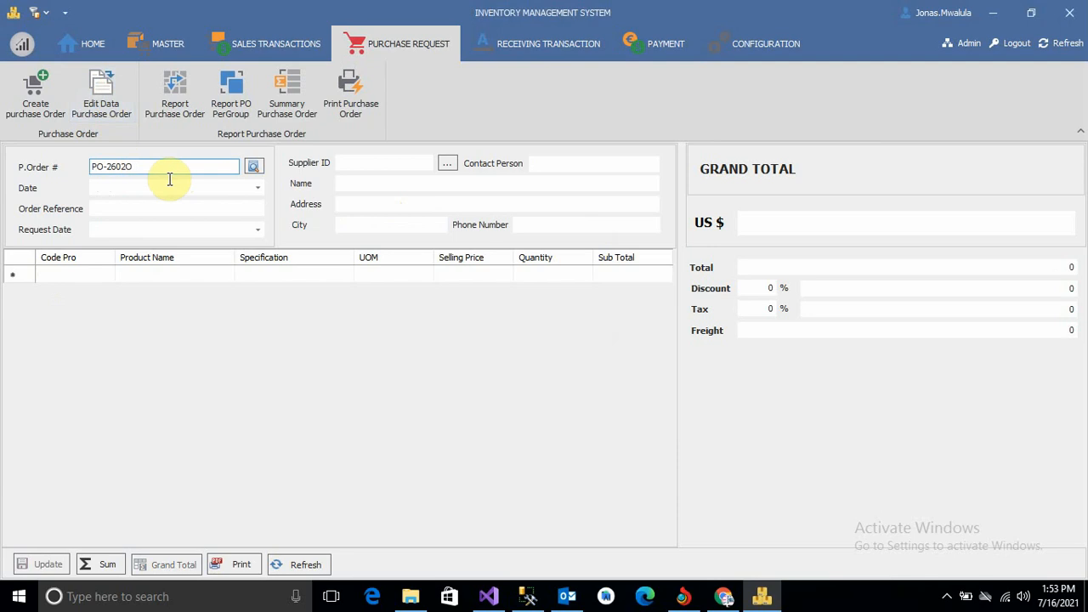
pyautogui.press('BackSpace')
pyautogui.press('BackSpace')
pyautogui.press('BackSpace')
pyautogui.press('BackSpace')
pyautogui.press('BackSpace')
pyautogui.press('BackSpace')
pyautogui.press('BackSpace')
pyautogui.hotkey('ctrl', 'v')
pyautogui.click(253, 166)
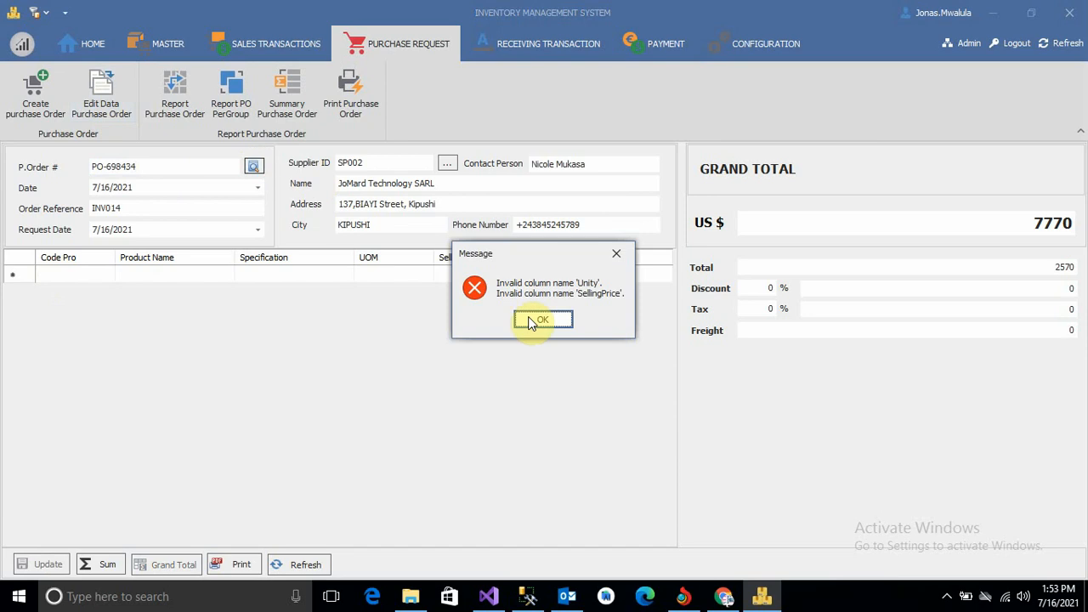
pyautogui.click(553, 321)
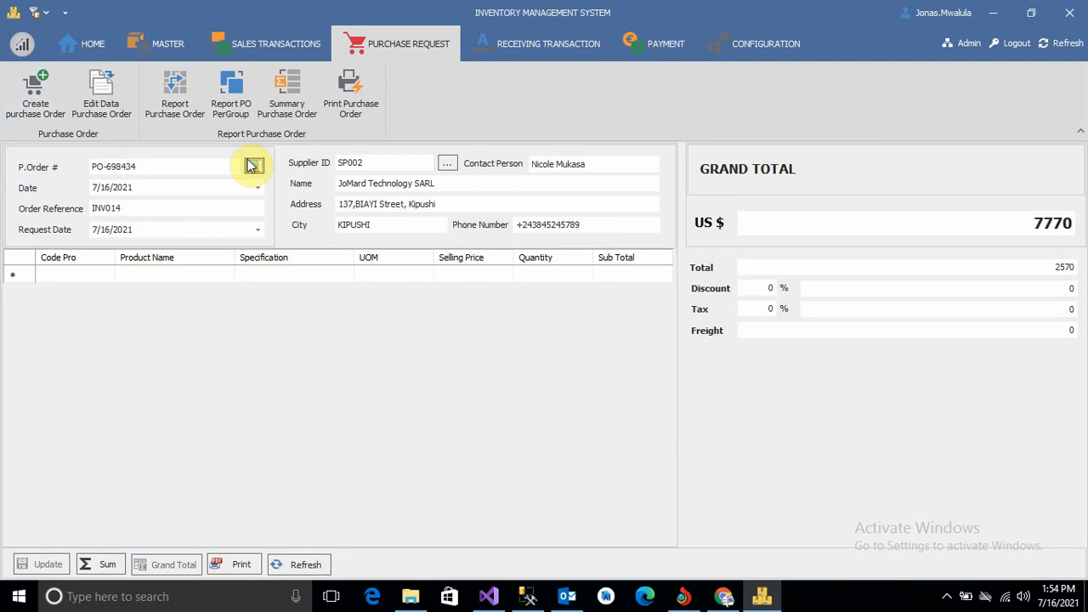
pyautogui.click(291, 95)
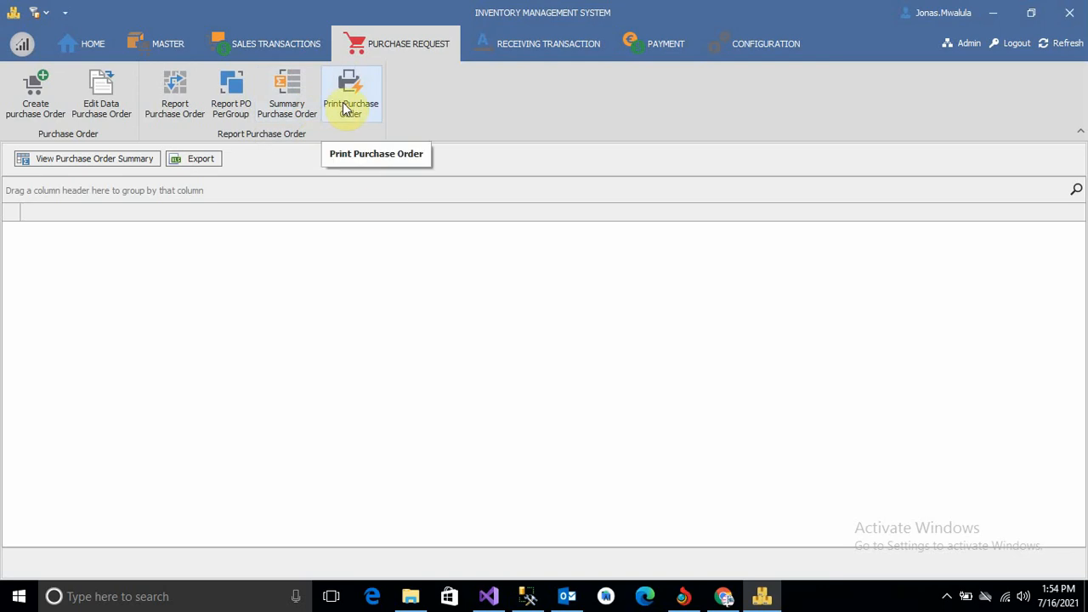
# Start receiving a purchase order and load the saved order by its copied number
pyautogui.click(527, 43)
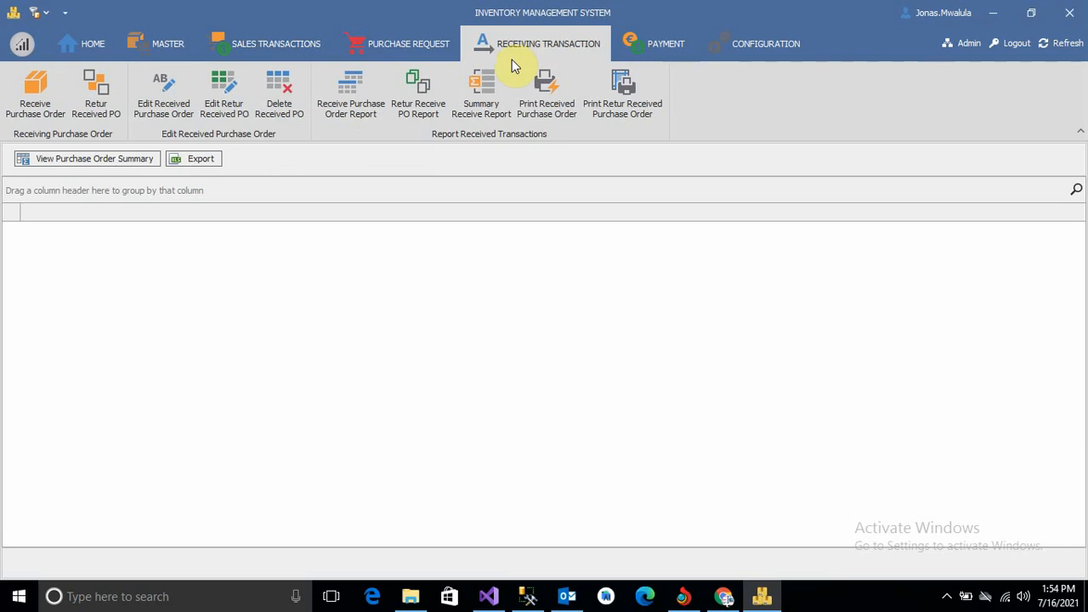
pyautogui.click(34, 92)
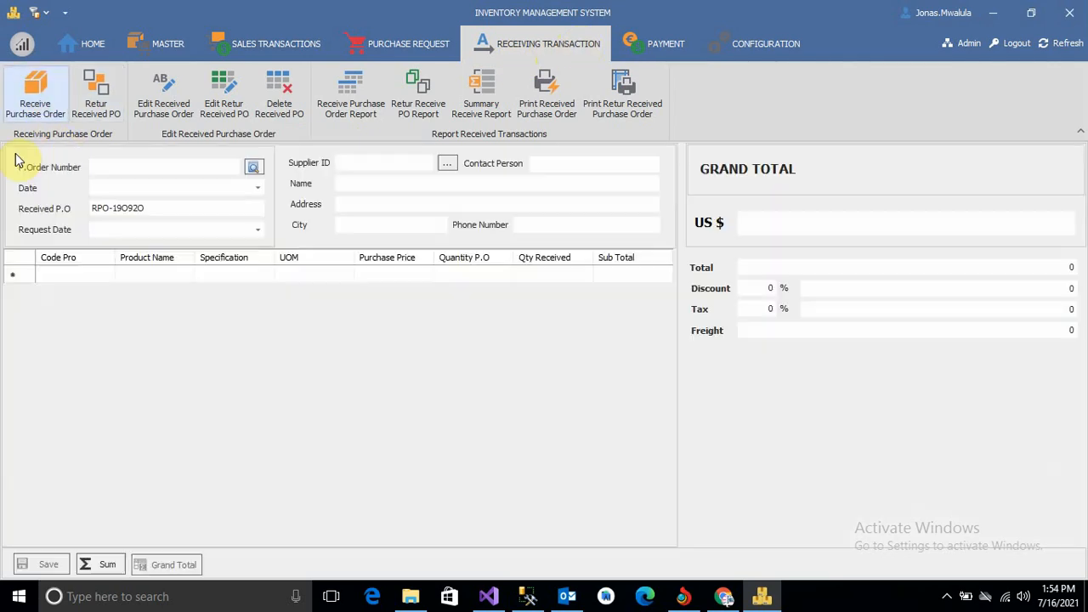
pyautogui.click(125, 173)
pyautogui.hotkey('ctrl', 'v')
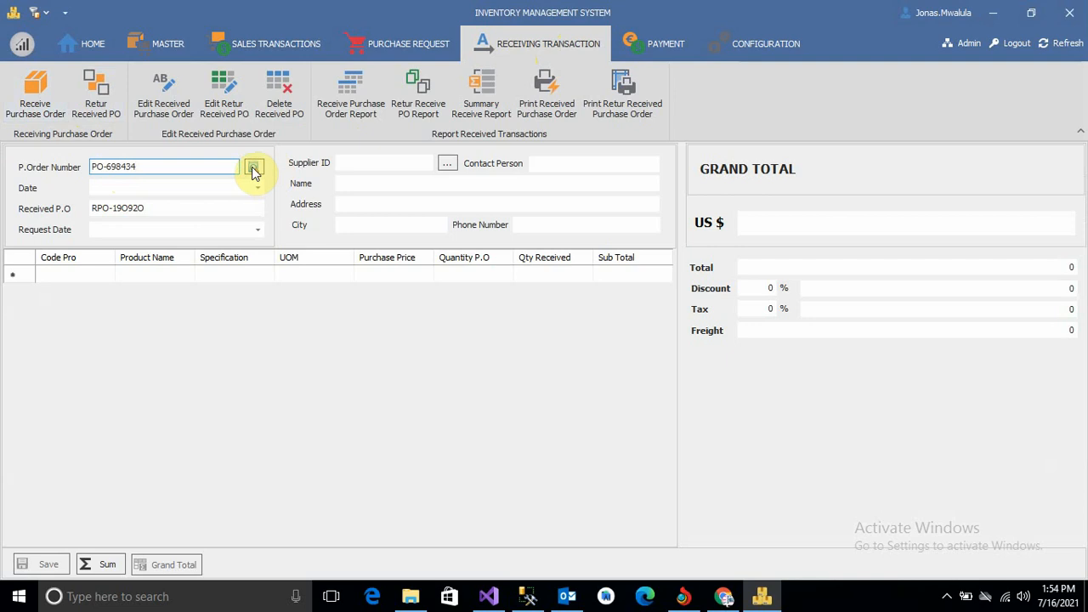
pyautogui.click(253, 167)
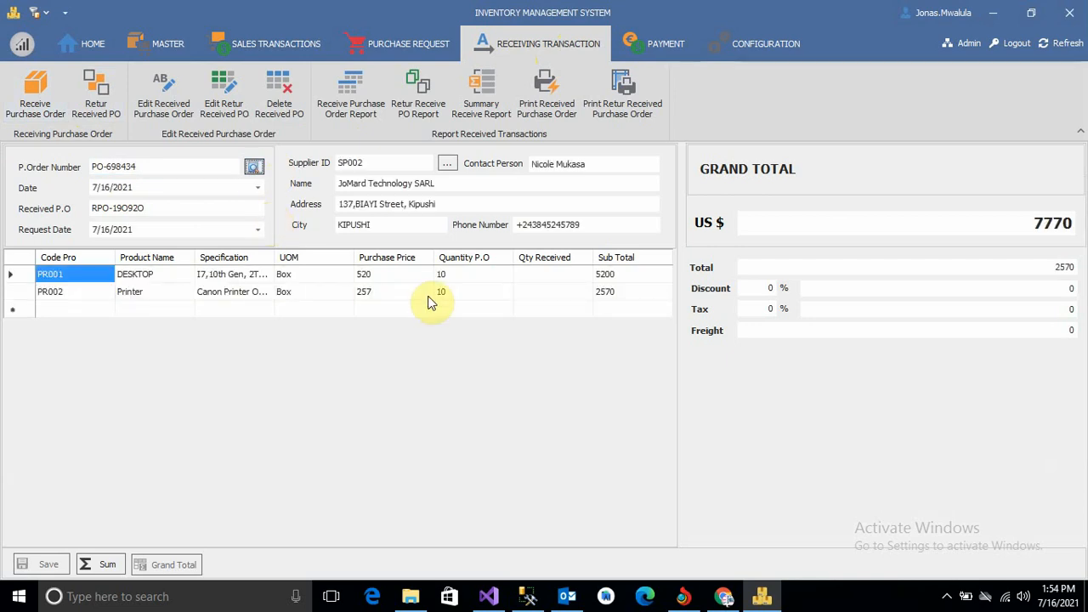
pyautogui.click(157, 190)
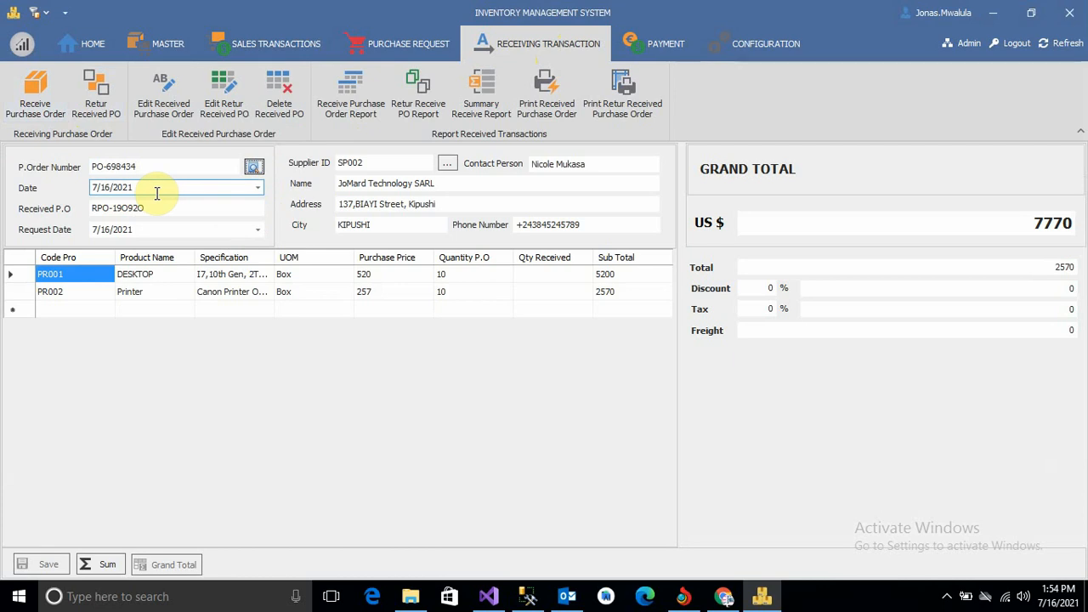
# Set the received quantity of both the desktop and the printer to 7
pyautogui.click(541, 278)
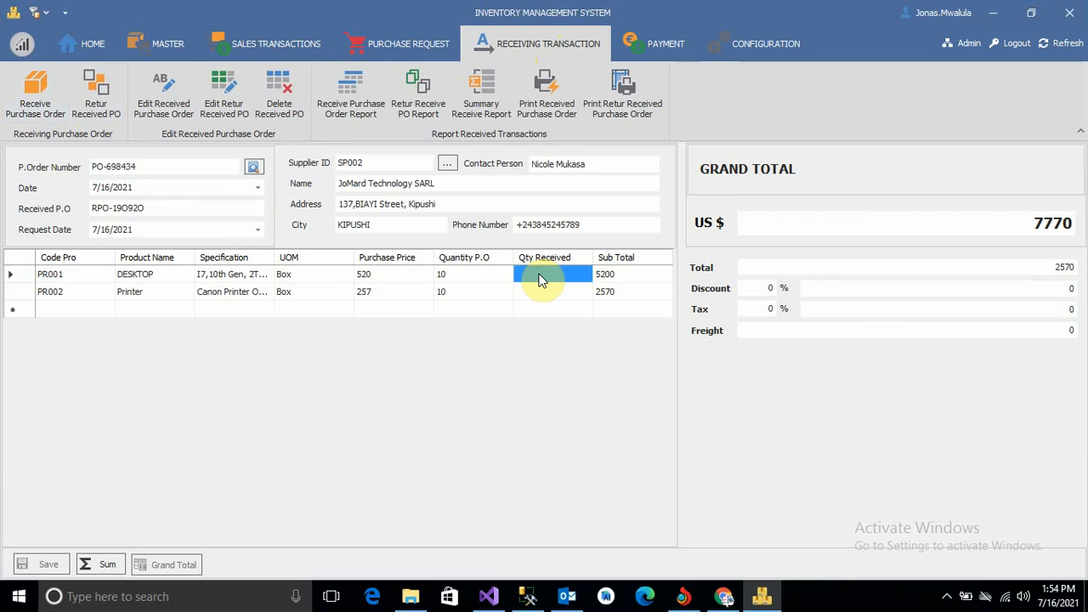
pyautogui.write('7')
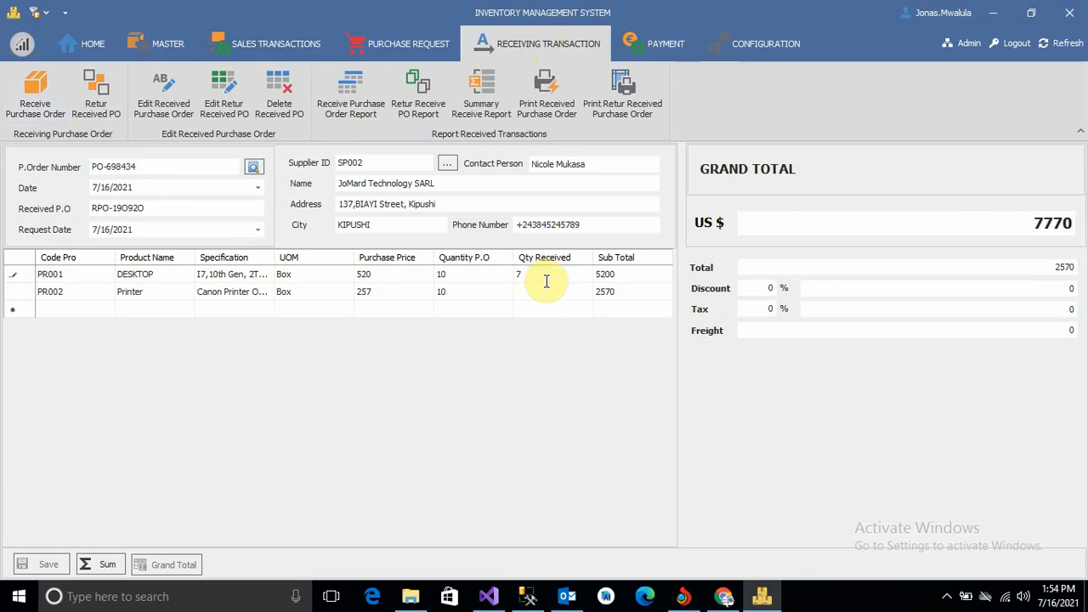
pyautogui.click(542, 299)
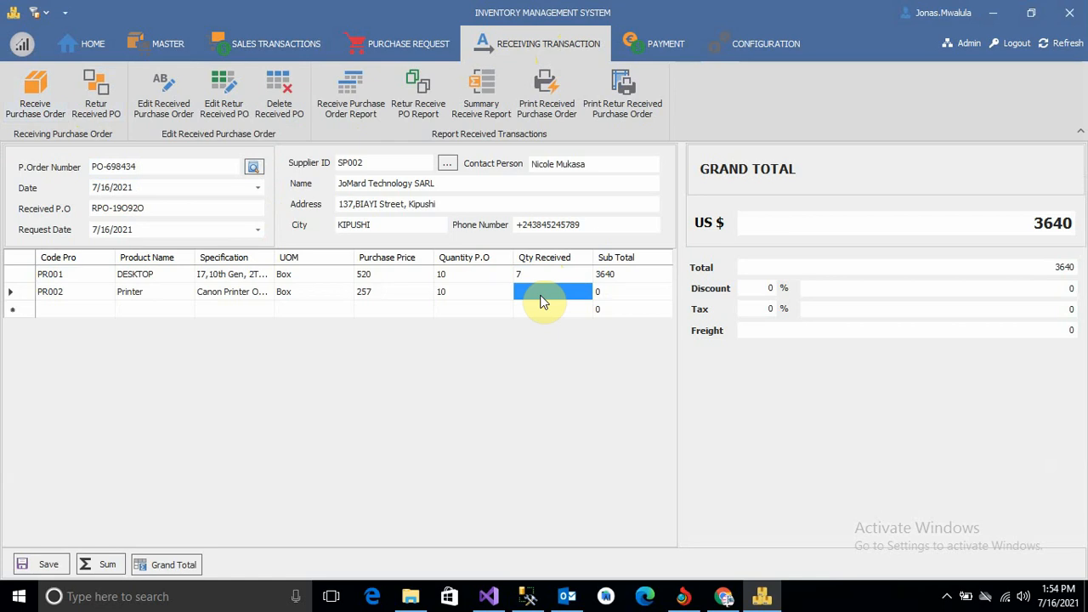
pyautogui.write('7')
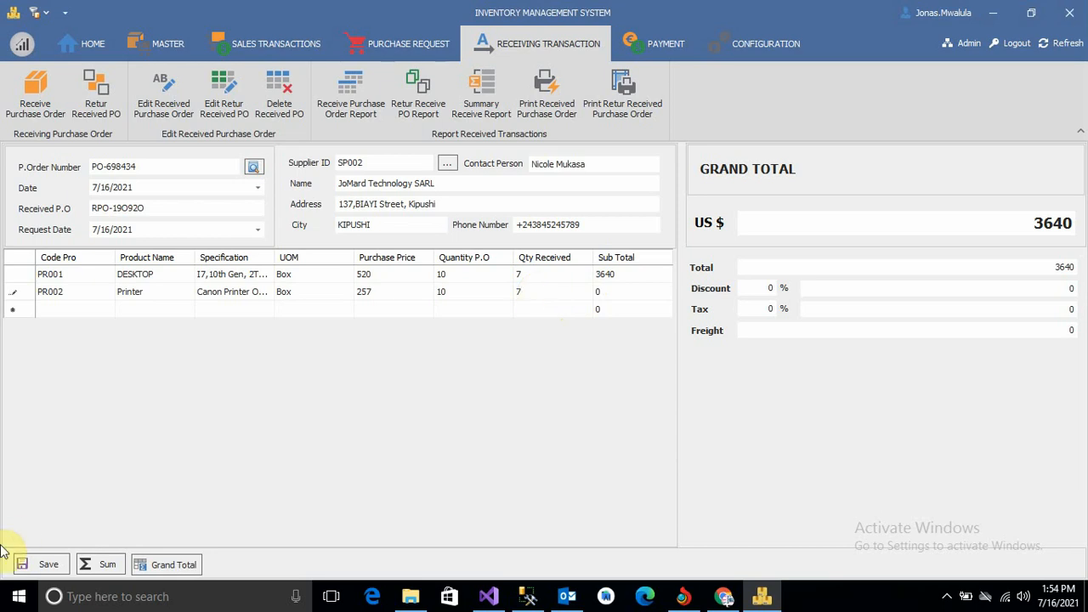
# Set the received quantity of both the desktop and the printer to 10 and save the receipt
pyautogui.click(529, 278)
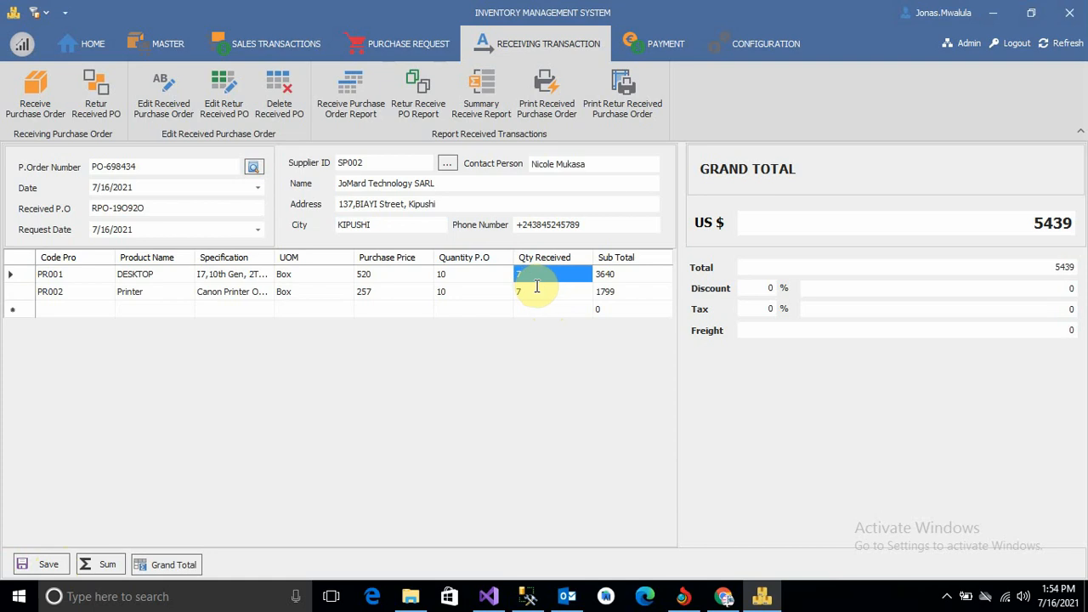
pyautogui.write('10')
pyautogui.click(534, 294)
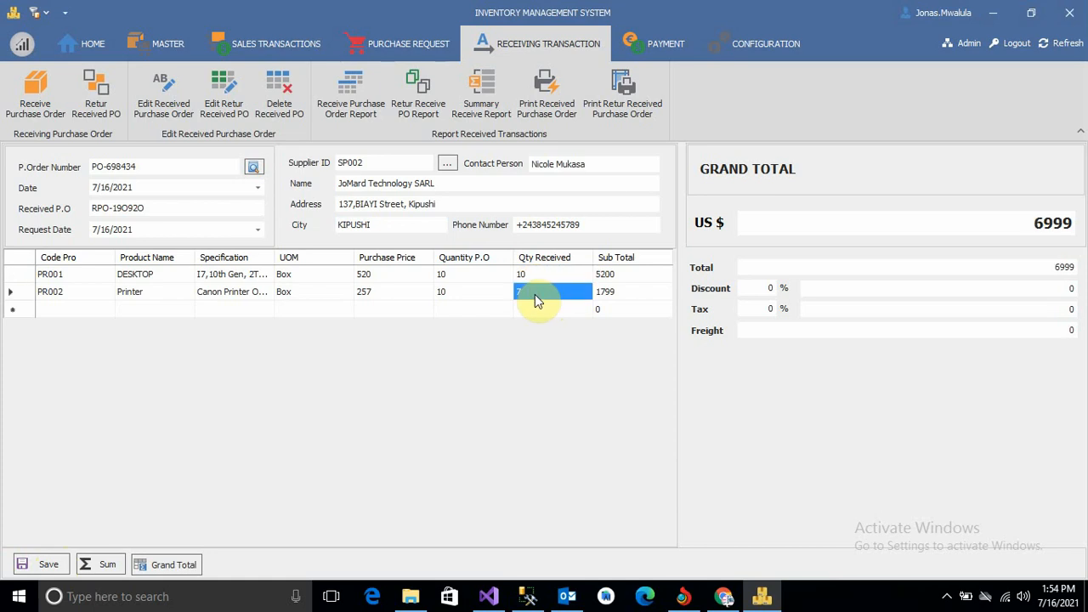
pyautogui.write('10')
pyautogui.click(49, 566)
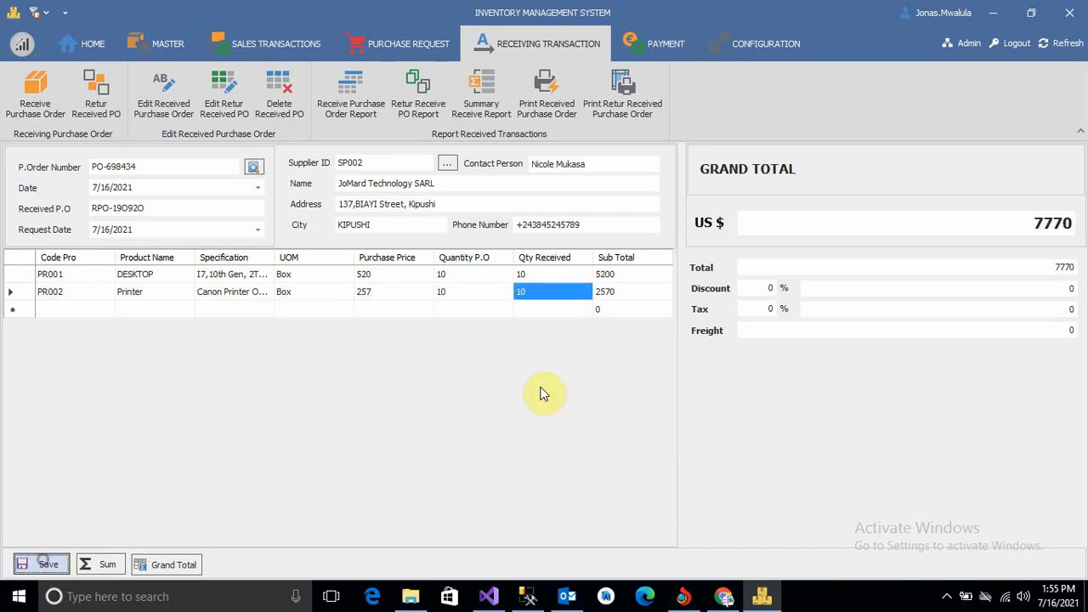
pyautogui.click(544, 318)
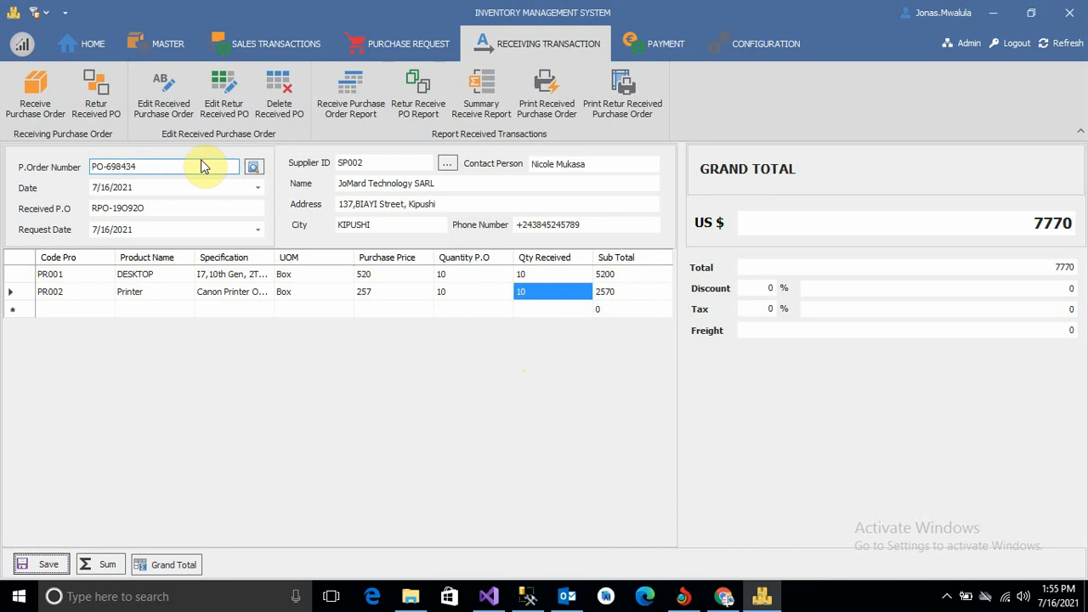
# Start a return for a received purchase order and load the received order by its purchase order number
pyautogui.click(107, 106)
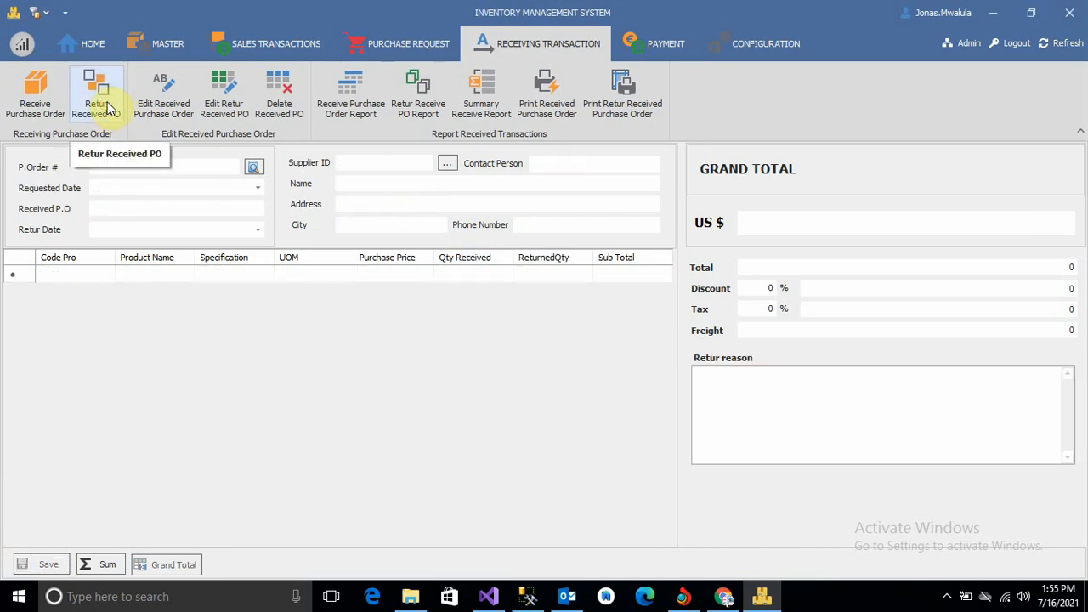
pyautogui.click(128, 171)
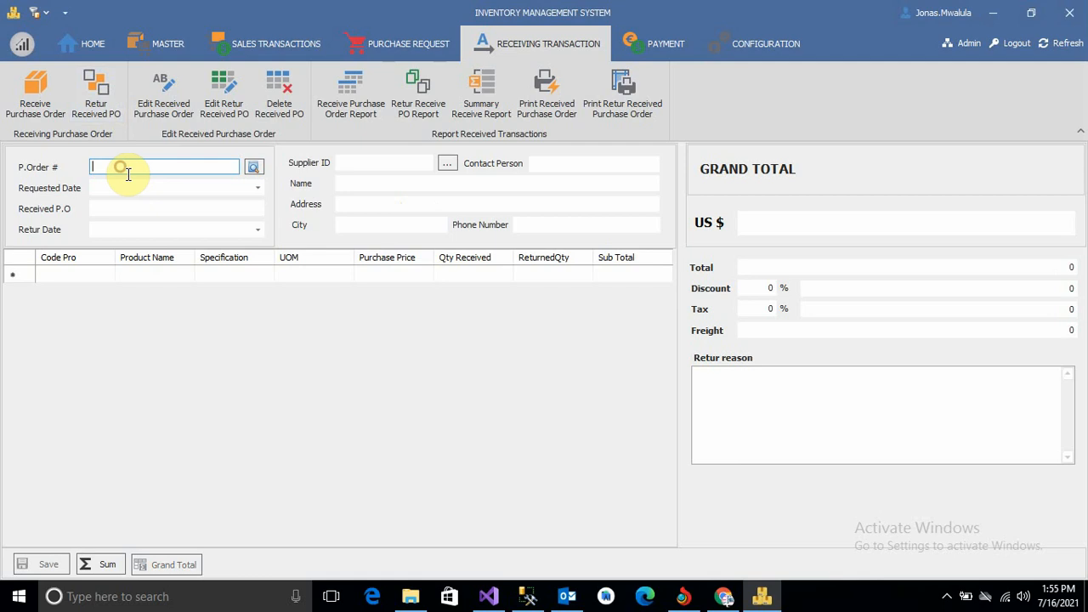
pyautogui.write('PO-698434')
pyautogui.click(252, 168)
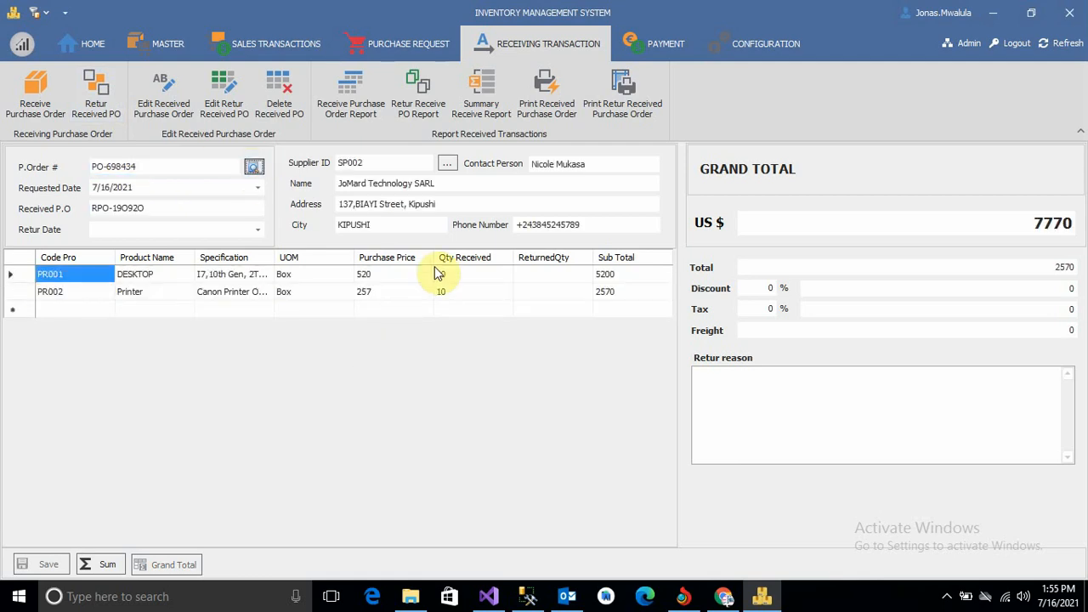
# Set the returned quantity of both the desktop and the printer to 3
pyautogui.click(548, 274)
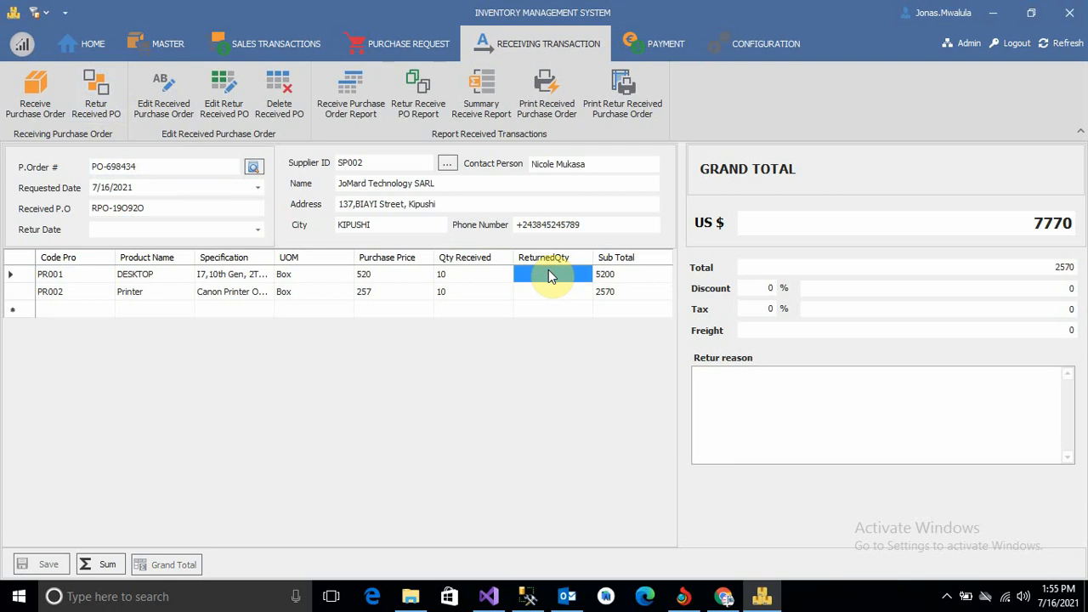
pyautogui.write('3')
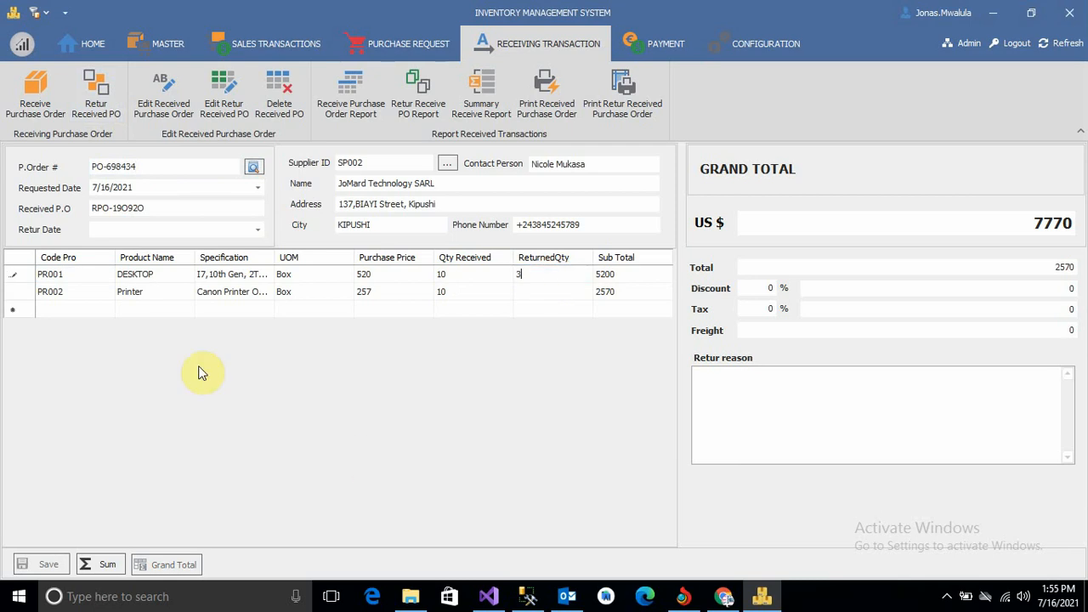
pyautogui.click(537, 294)
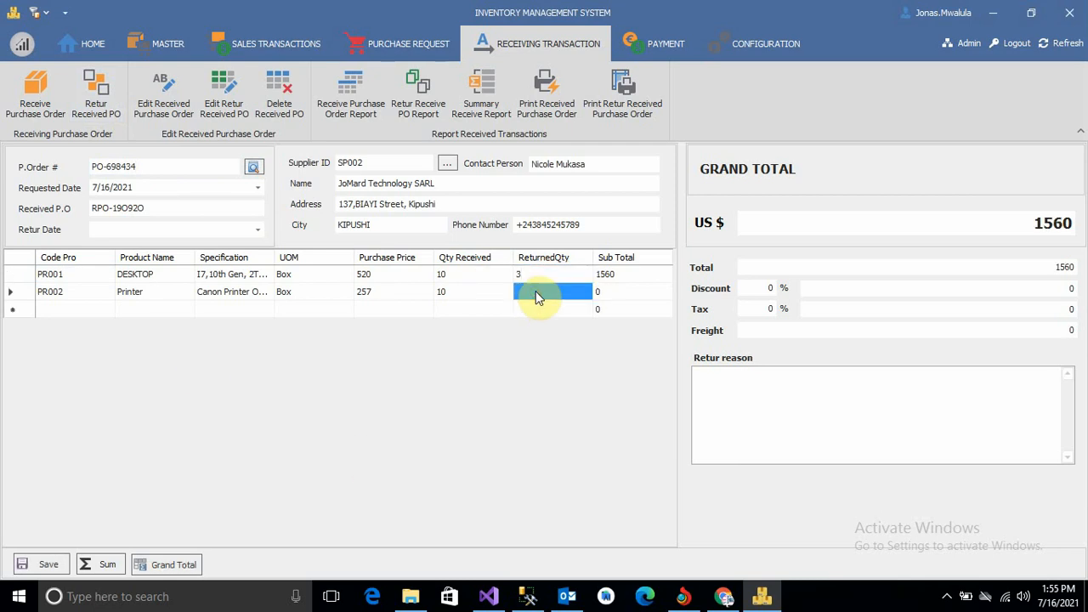
pyautogui.write('3')
pyautogui.click(550, 309)
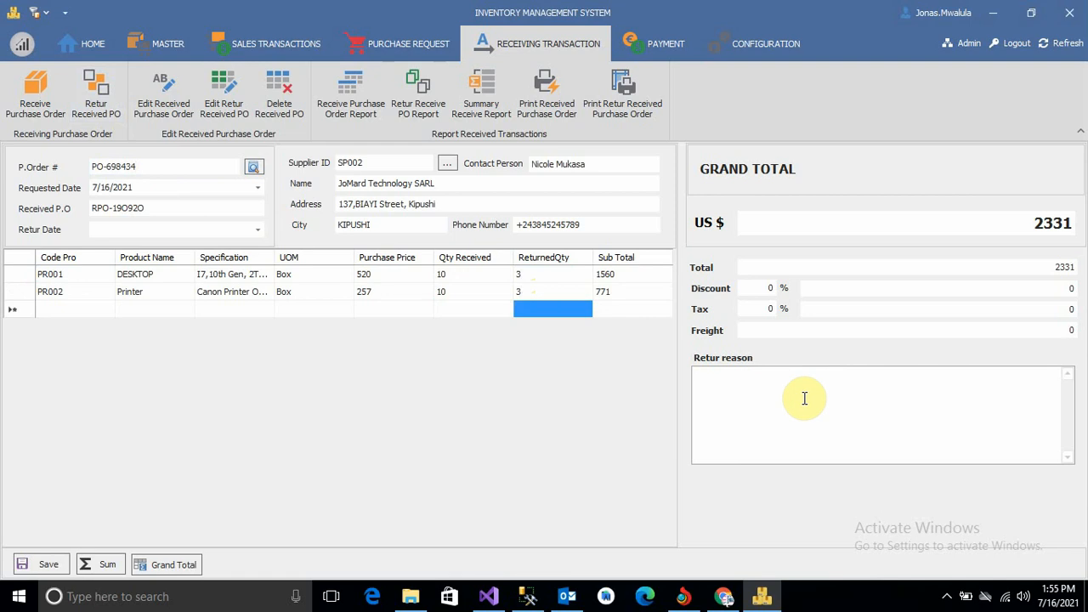
# Enter "Not working" as the return reason and save the return
pyautogui.click(709, 398)
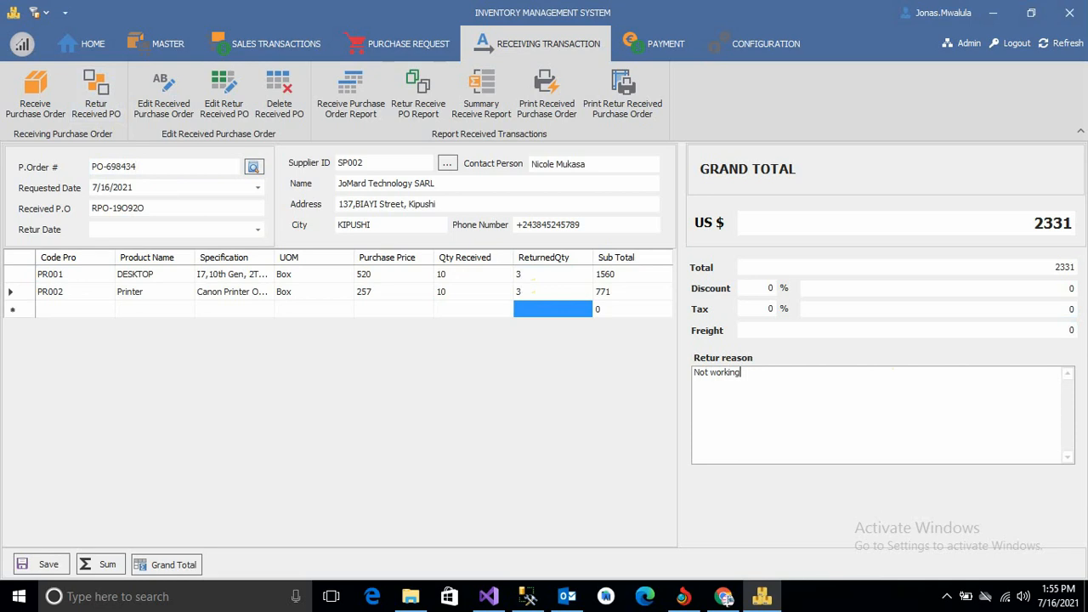
pyautogui.click(42, 564)
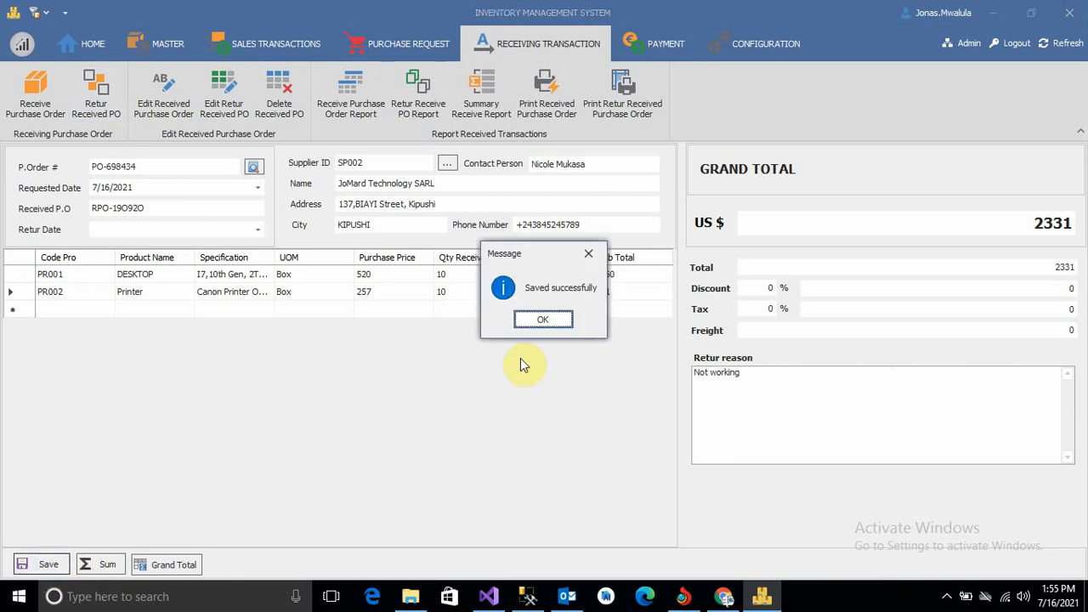
pyautogui.click(543, 319)
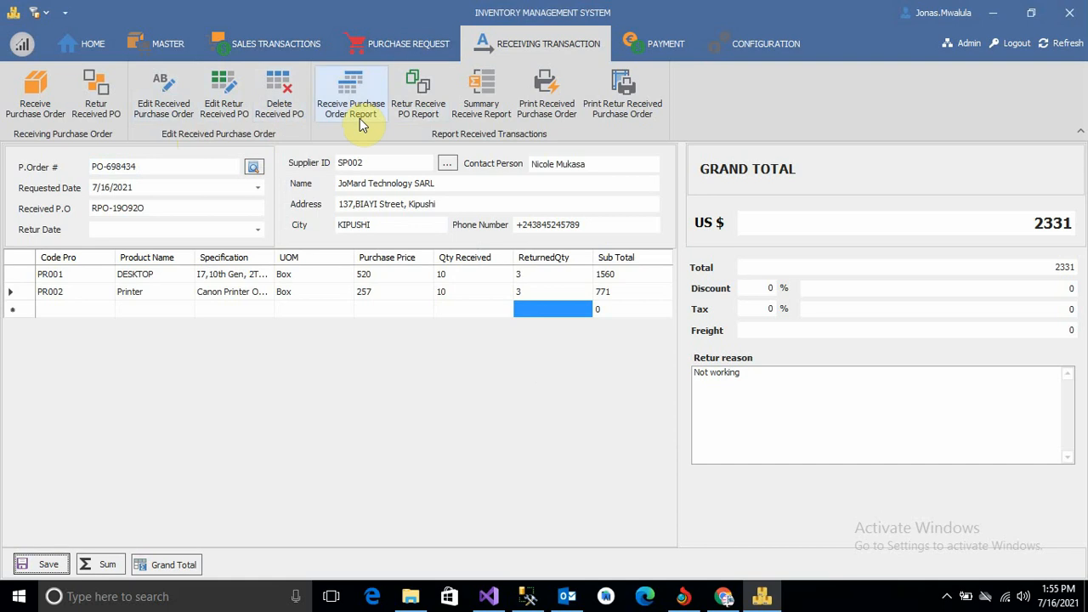
# Run the received purchase order report for 7/15/2021 to 7/16/2021
pyautogui.click(351, 92)
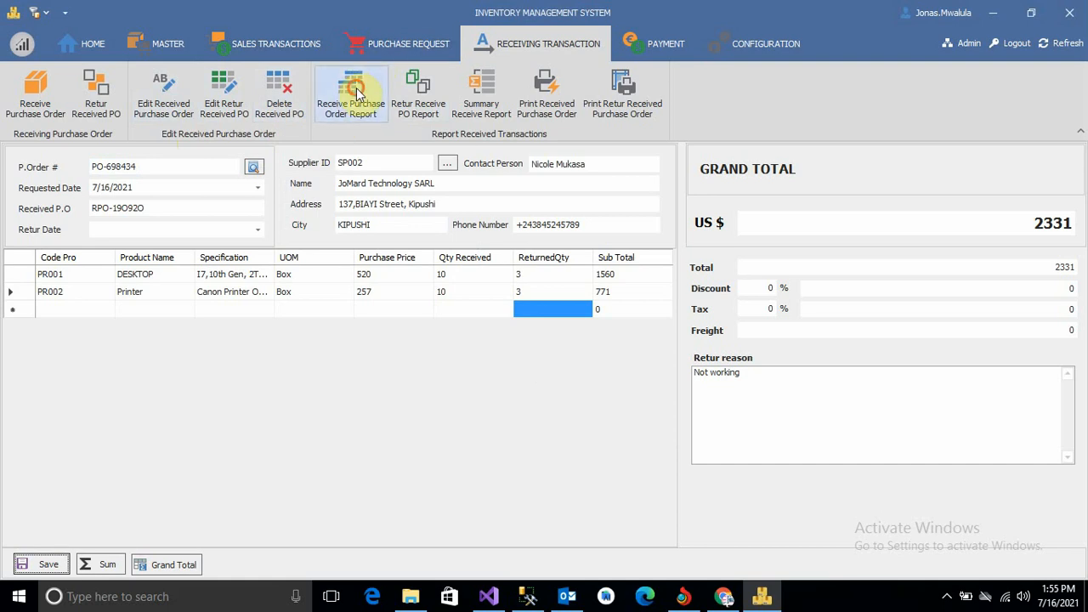
pyautogui.click(130, 159)
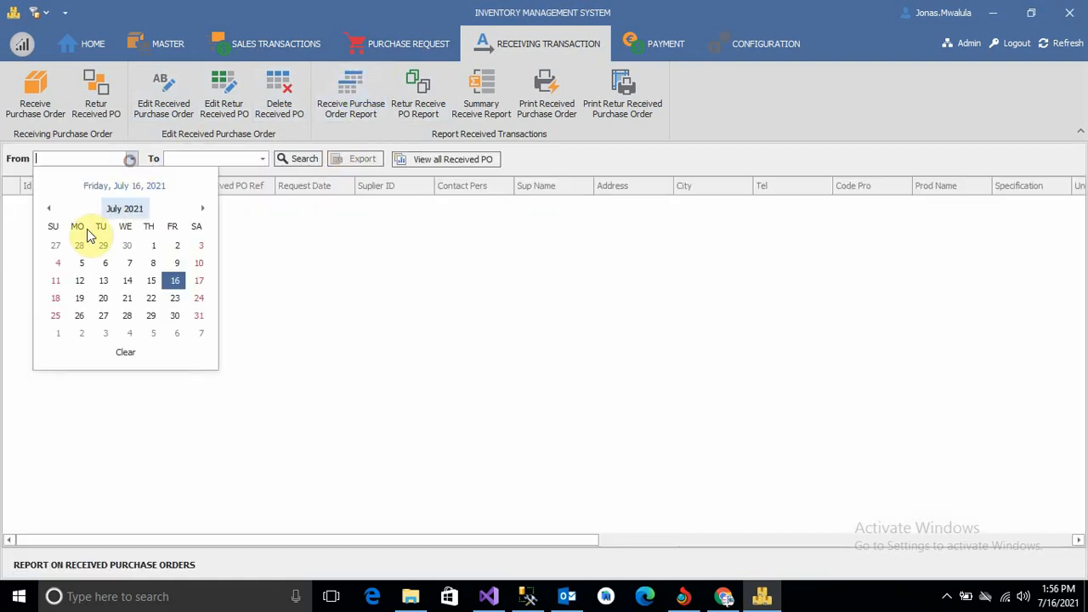
pyautogui.click(153, 282)
pyautogui.click(262, 159)
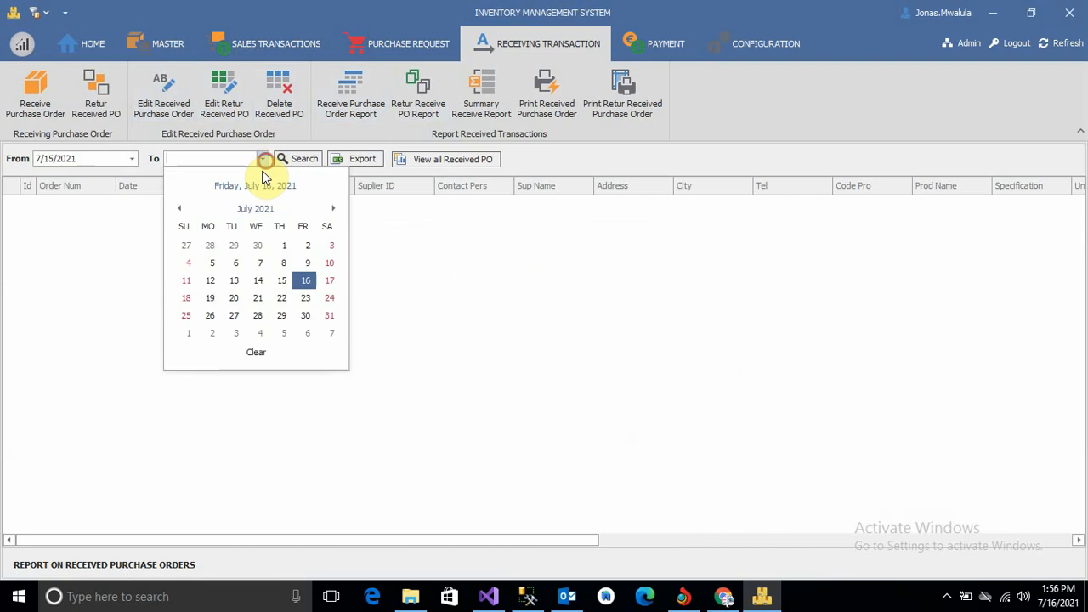
pyautogui.click(319, 285)
pyautogui.click(299, 159)
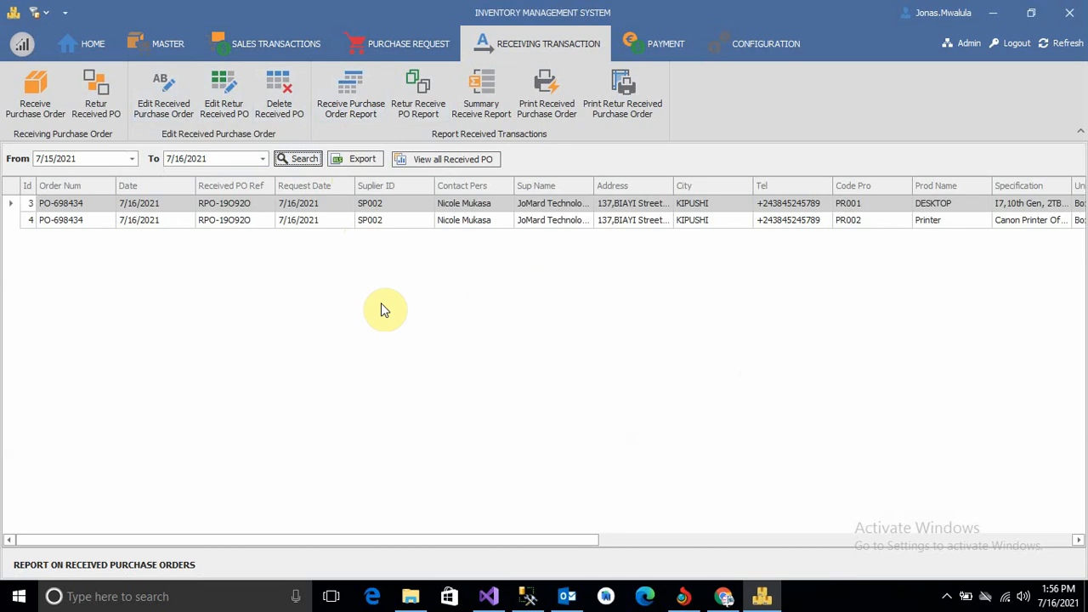
# Run the returned purchase order report for 7/15/2021 to 7/16/2021 and examine the received and returned quantities
pyautogui.click(422, 101)
pyautogui.click(132, 158)
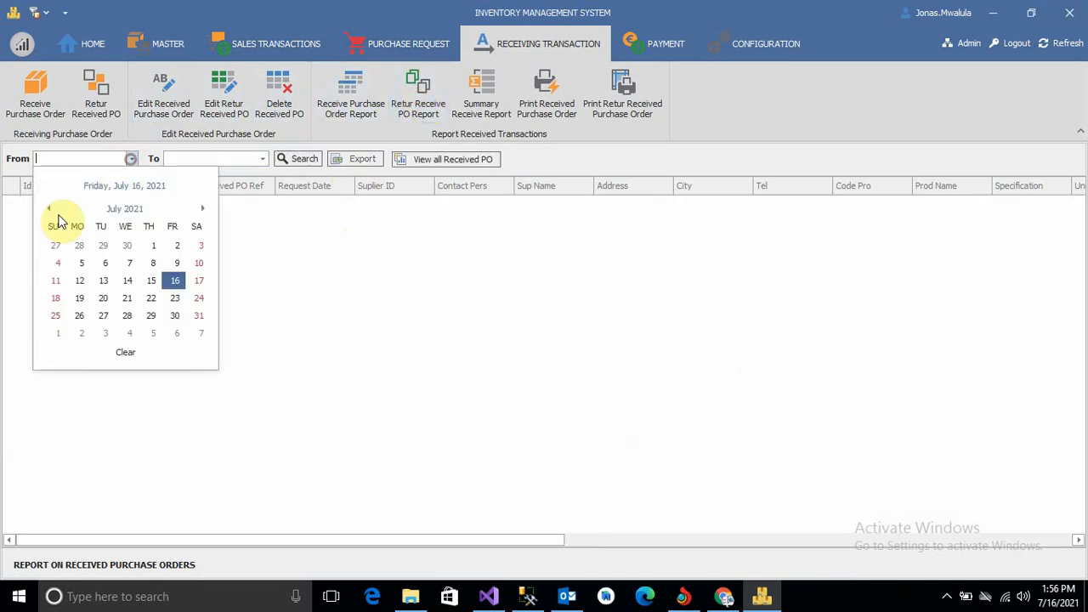
pyautogui.click(150, 281)
pyautogui.click(262, 158)
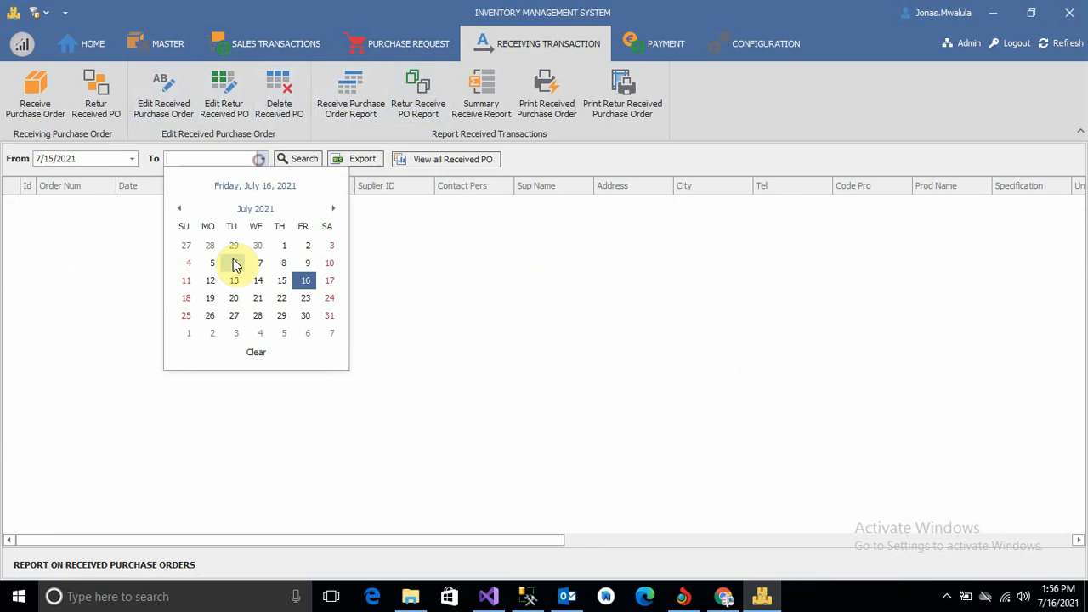
pyautogui.click(304, 282)
pyautogui.click(299, 159)
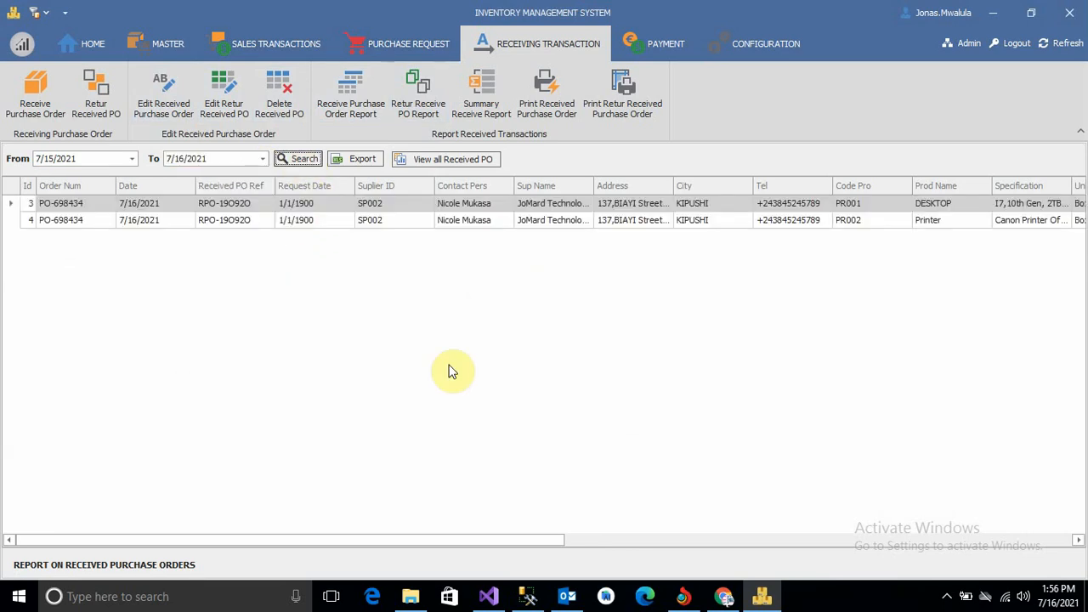
pyautogui.moveTo(241, 538); pyautogui.dragTo(663, 539)
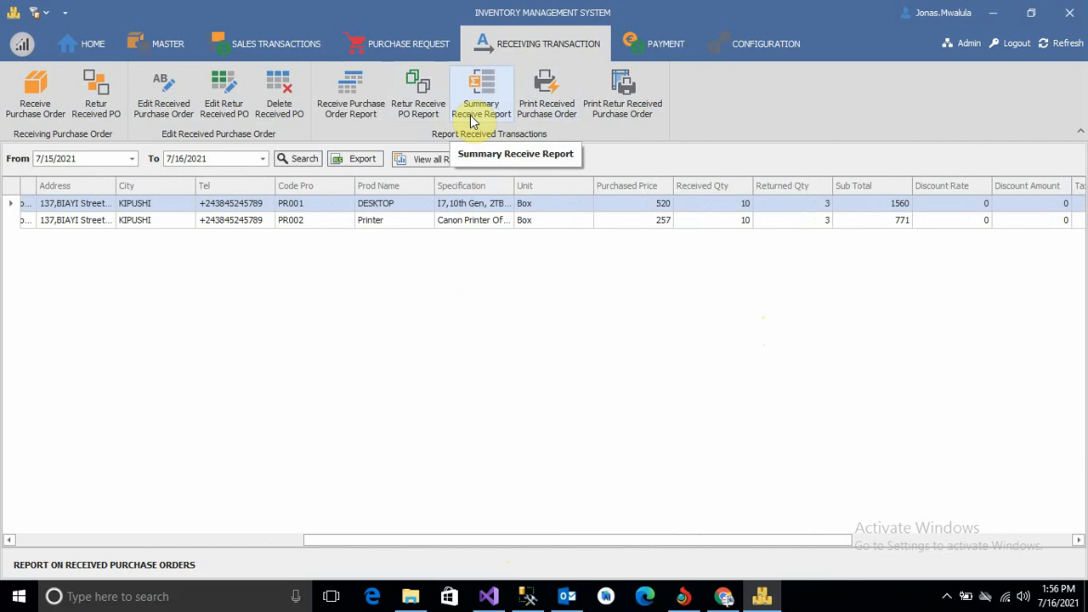
# Start a sales payment and load the sales order by its sales order number
pyautogui.click(654, 42)
pyautogui.doubleClick(653, 43)
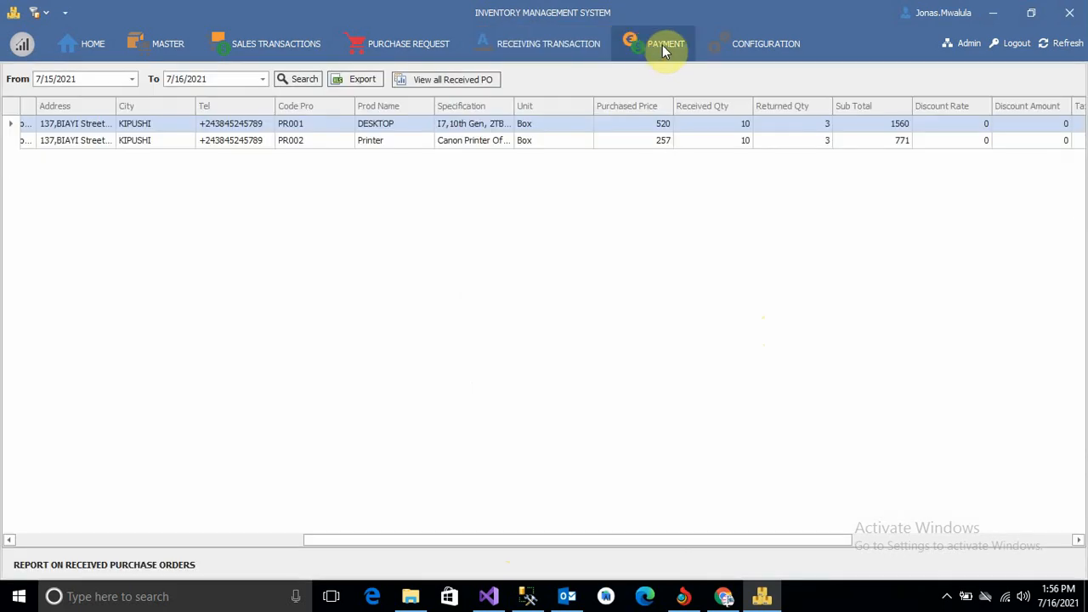
pyautogui.click(662, 45)
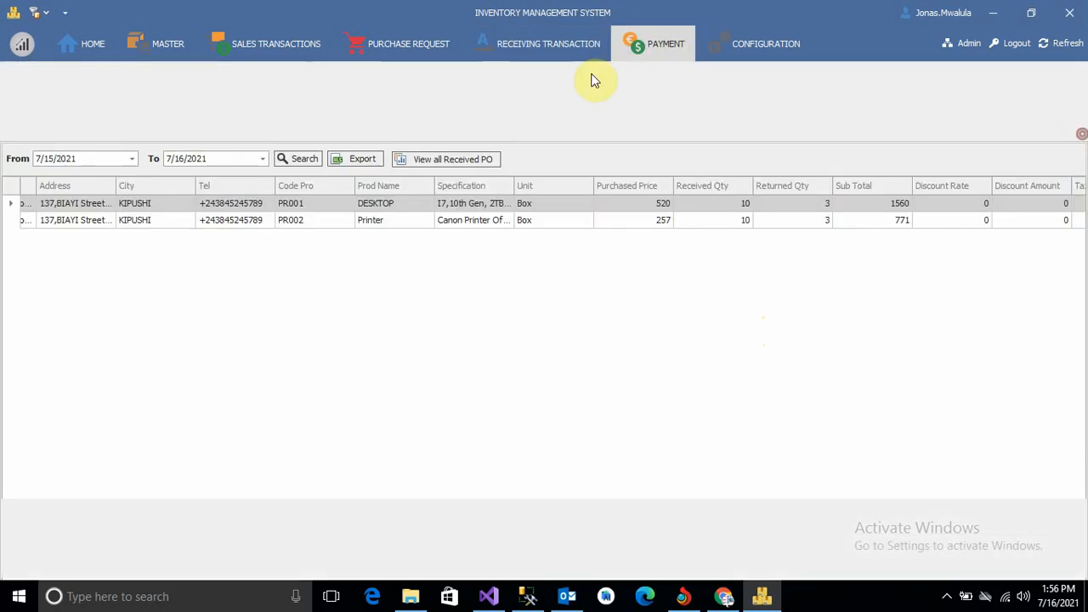
pyautogui.doubleClick(663, 42)
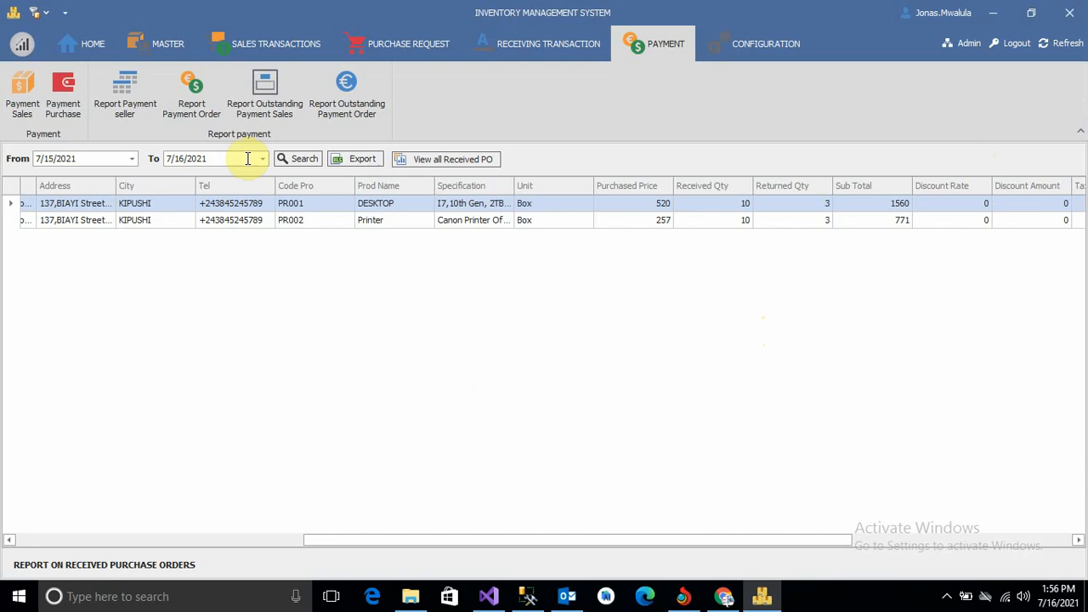
pyautogui.click(23, 91)
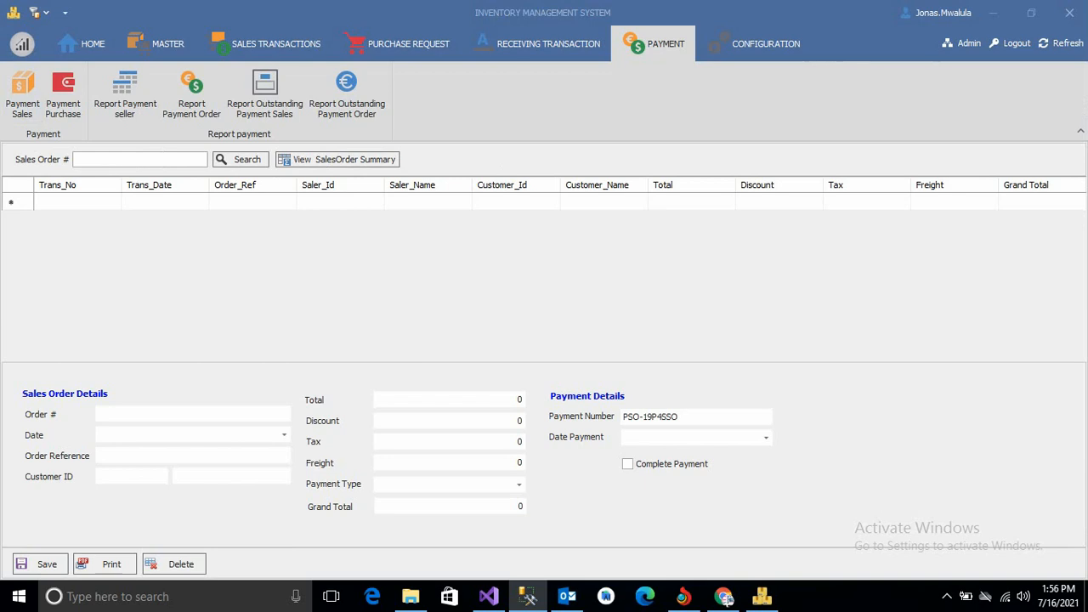
pyautogui.click(111, 161)
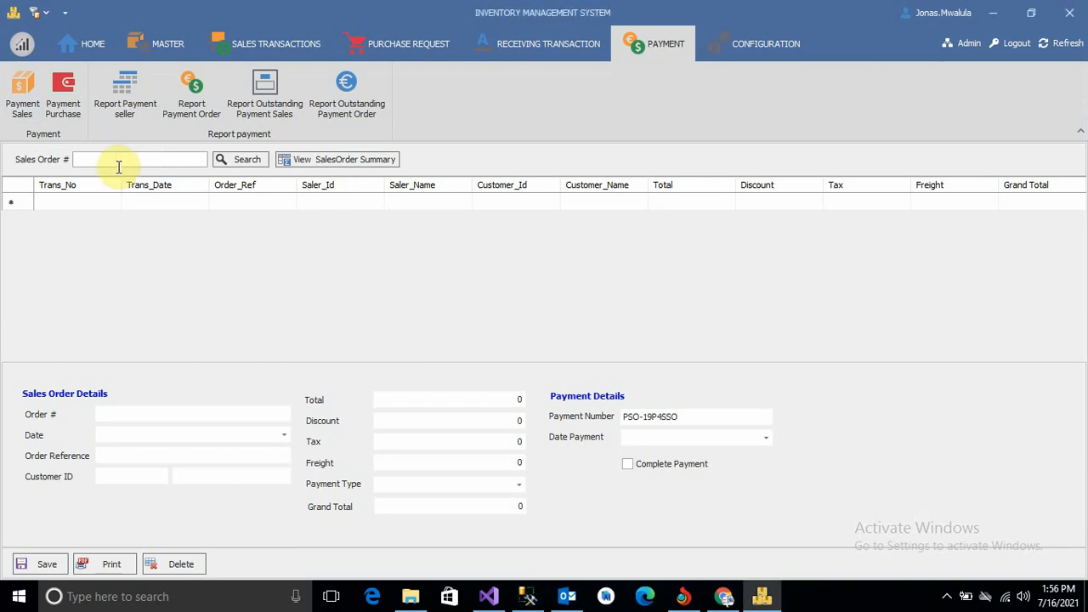
pyautogui.write('SO-348429')
pyautogui.click(243, 159)
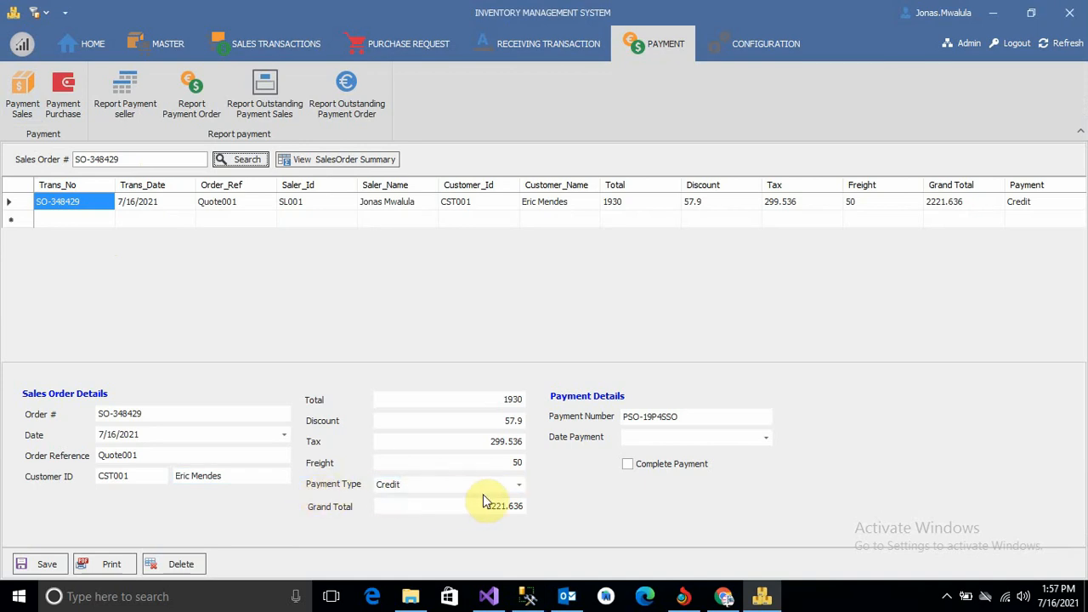
# Set the payment date to 7/16/2021, mark the sales order's payment as complete and save the payment
pyautogui.click(767, 438)
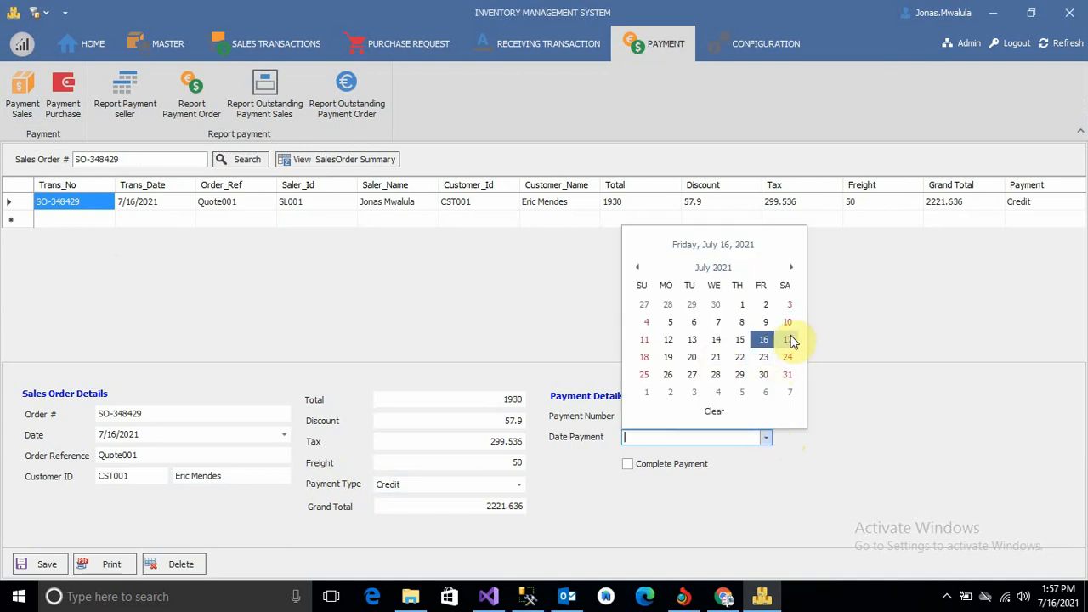
pyautogui.click(786, 340)
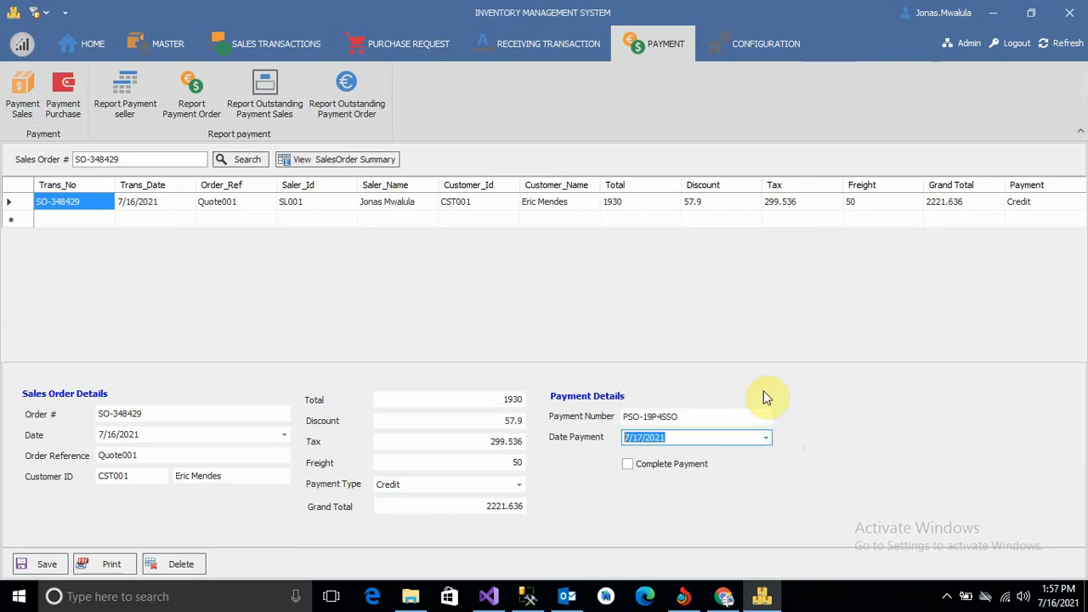
pyautogui.click(767, 438)
pyautogui.click(767, 348)
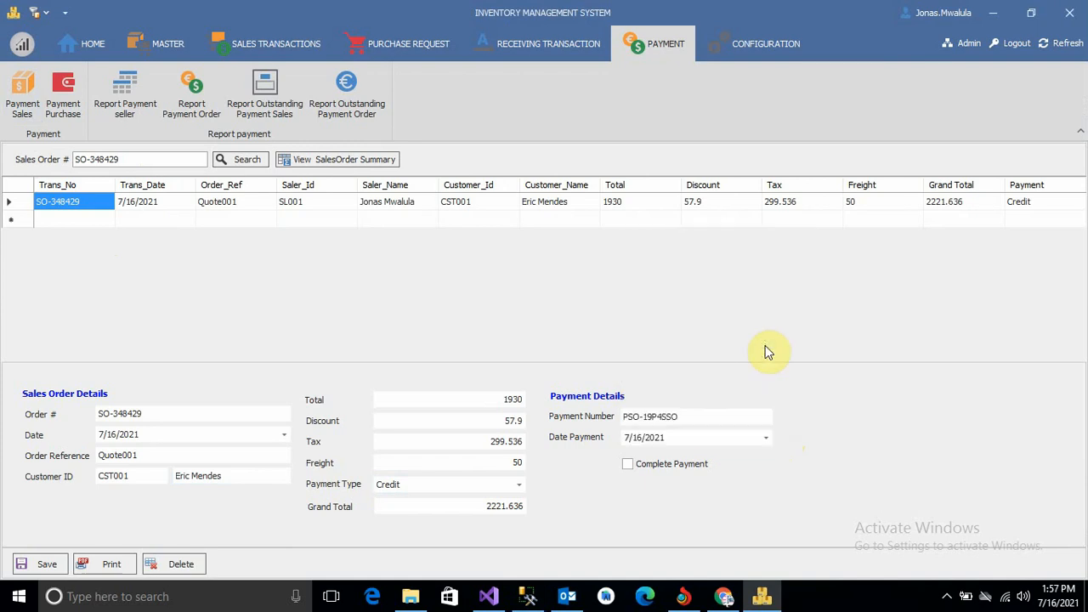
pyautogui.click(631, 465)
pyautogui.click(44, 564)
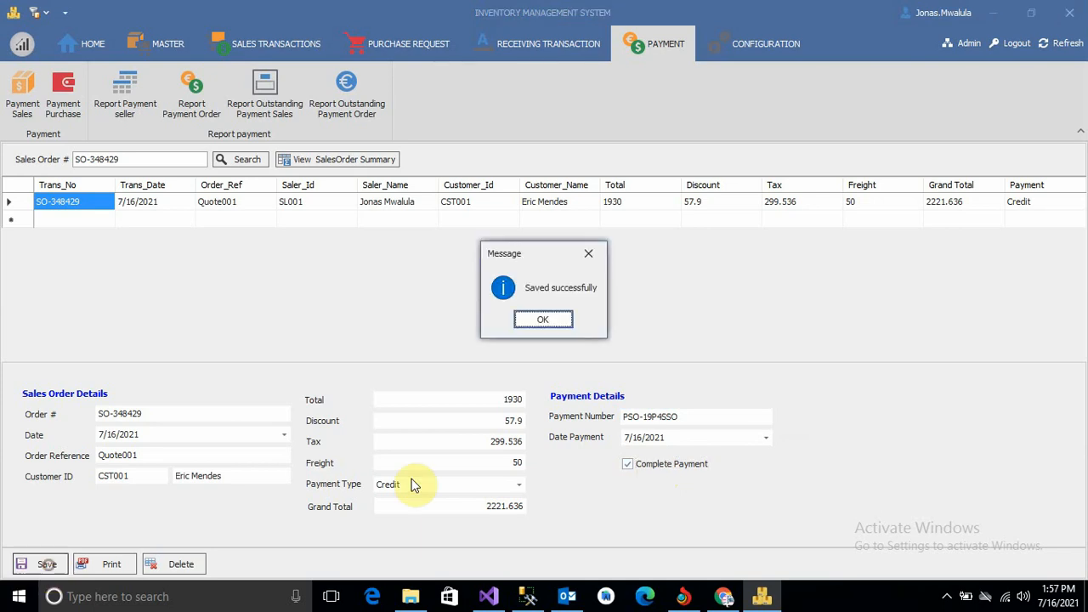
pyautogui.click(554, 320)
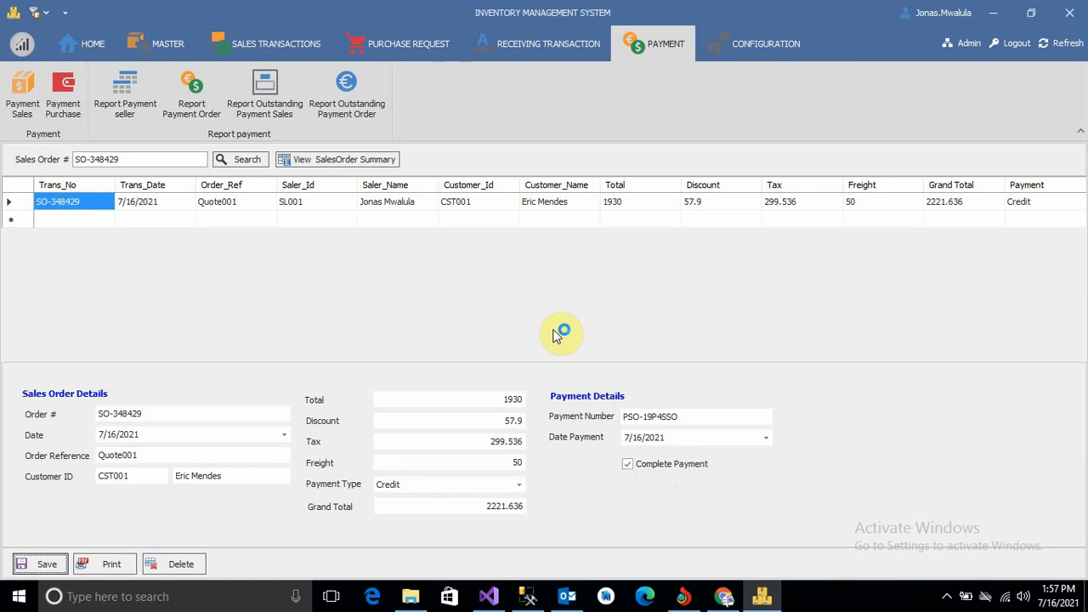
# Run the seller payment report with both the start and end date set to 7/16/2021
pyautogui.click(132, 95)
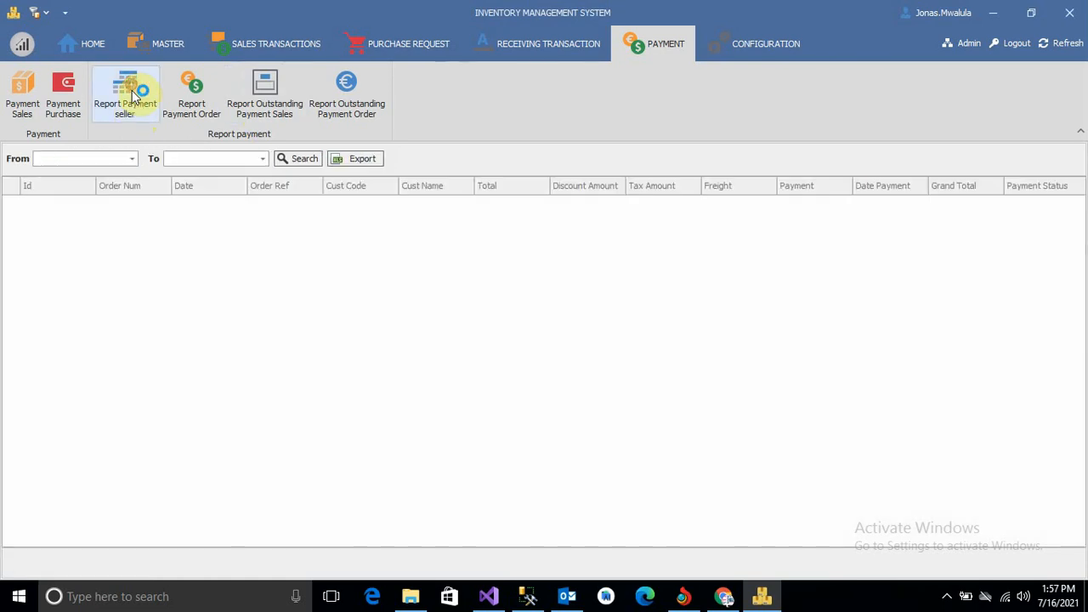
pyautogui.click(131, 158)
pyautogui.click(132, 158)
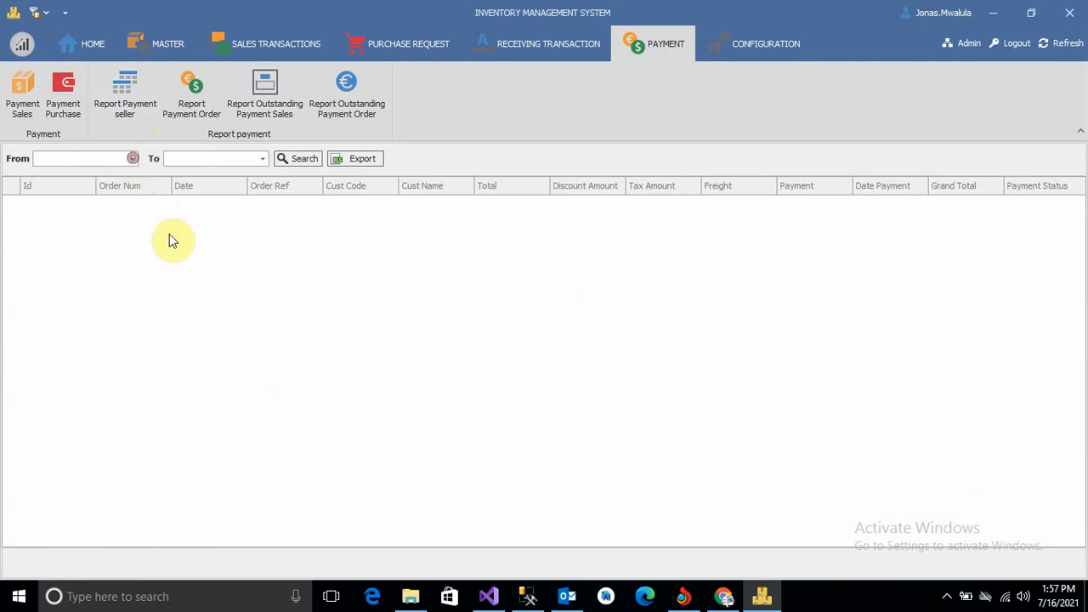
pyautogui.click(131, 158)
pyautogui.click(131, 158)
pyautogui.click(131, 158)
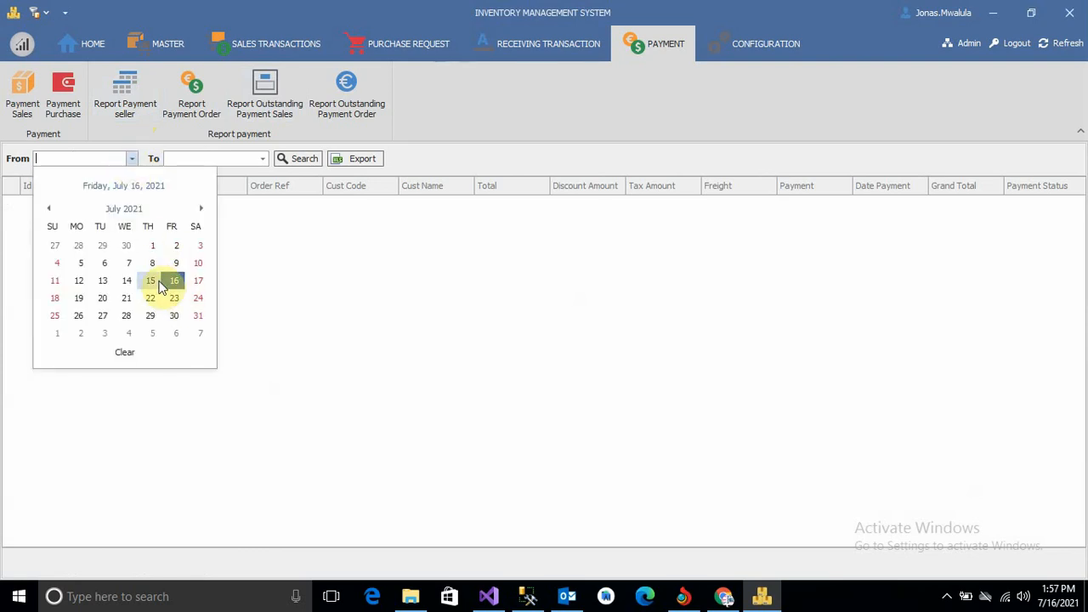
pyautogui.click(173, 280)
pyautogui.click(263, 160)
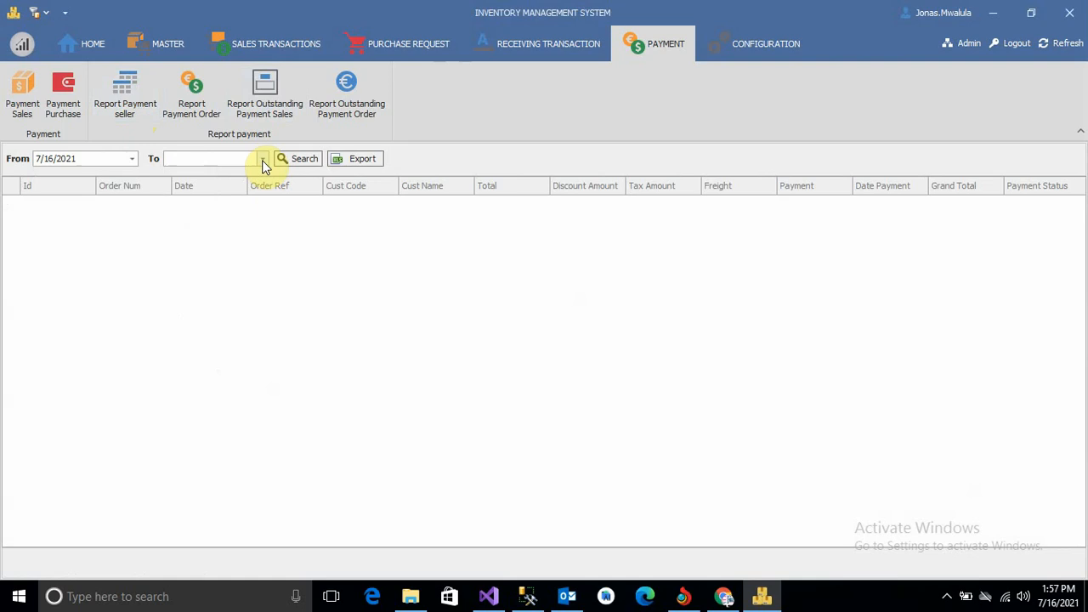
pyautogui.click(264, 159)
pyautogui.click(305, 280)
pyautogui.click(302, 160)
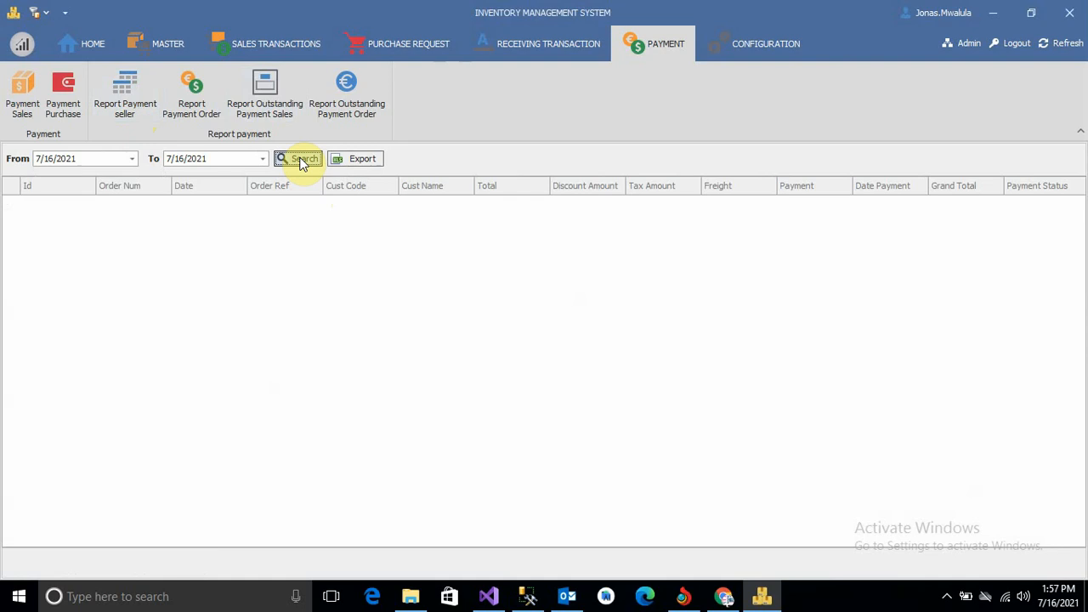
pyautogui.click(299, 160)
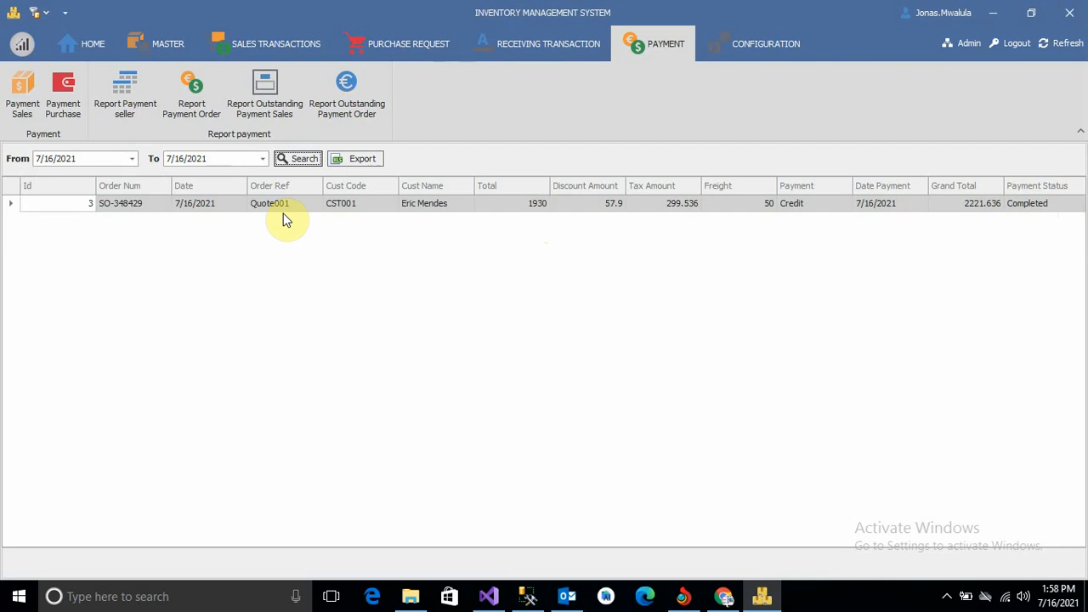
# Open the home dashboard to view the sales activity and inventory summary
pyautogui.click(90, 44)
pyautogui.click(95, 88)
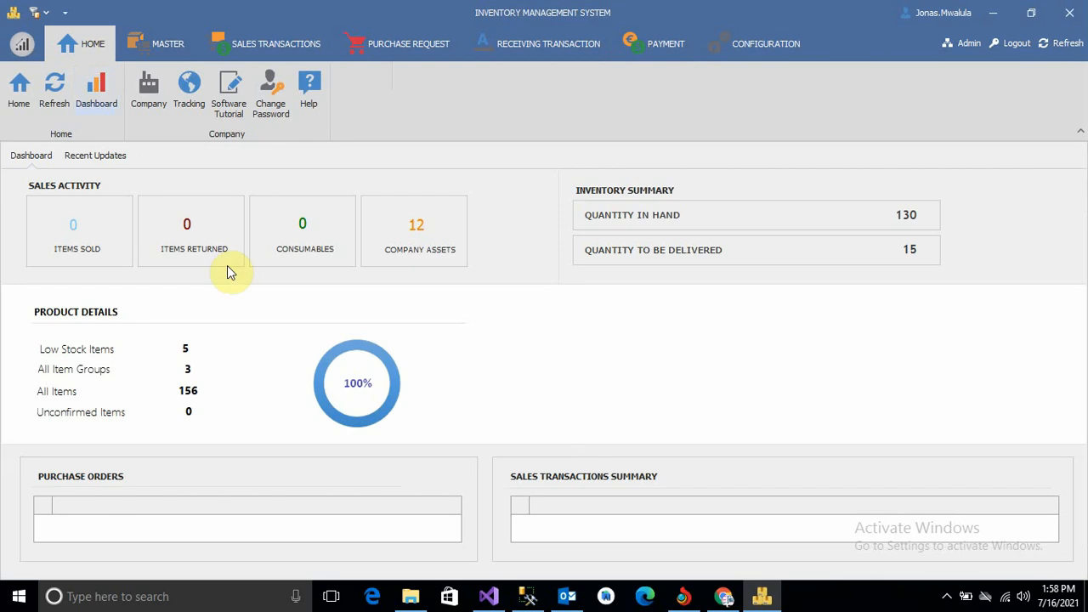
pyautogui.click(94, 88)
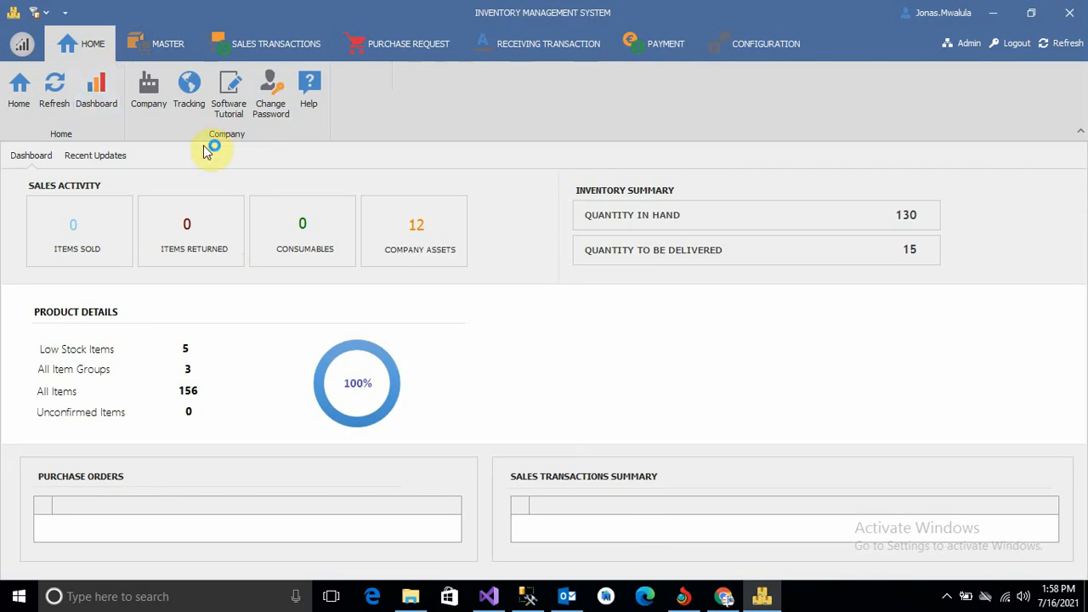
pyautogui.doubleClick(166, 43)
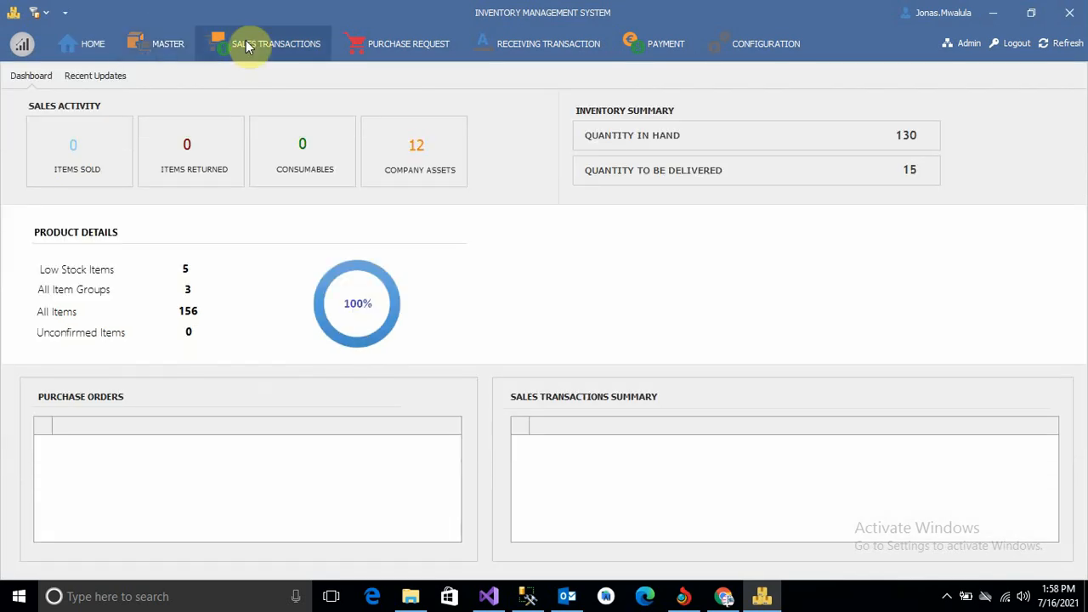
pyautogui.click(247, 43)
pyautogui.click(383, 44)
pyautogui.click(531, 44)
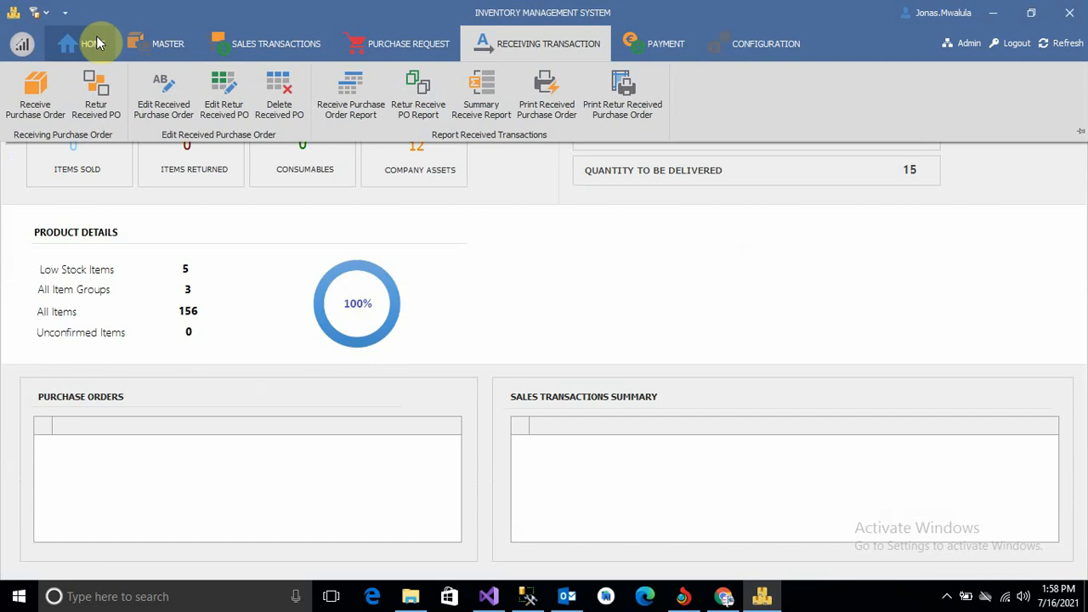
pyautogui.doubleClick(97, 42)
pyautogui.click(183, 46)
pyautogui.click(285, 46)
pyautogui.click(412, 51)
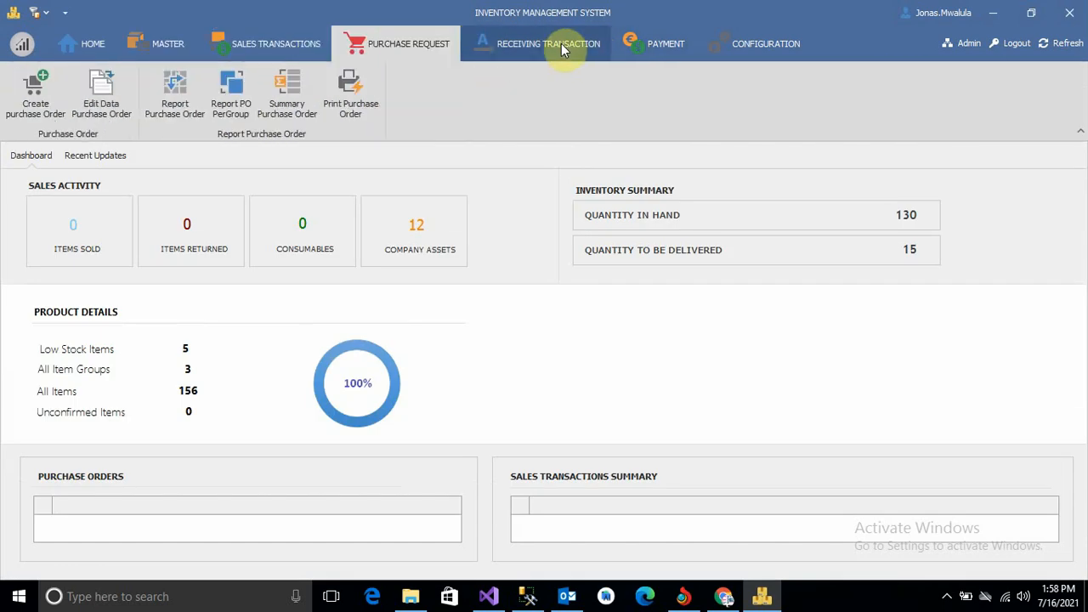
pyautogui.click(561, 43)
pyautogui.click(633, 40)
pyautogui.click(86, 41)
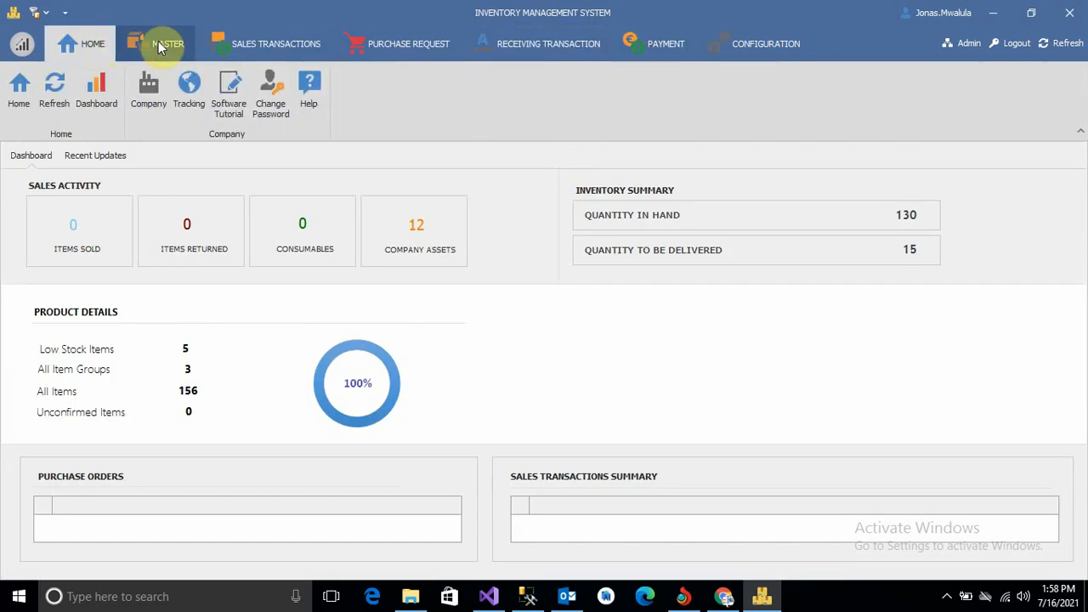
pyautogui.click(160, 43)
pyautogui.click(280, 47)
pyautogui.click(404, 49)
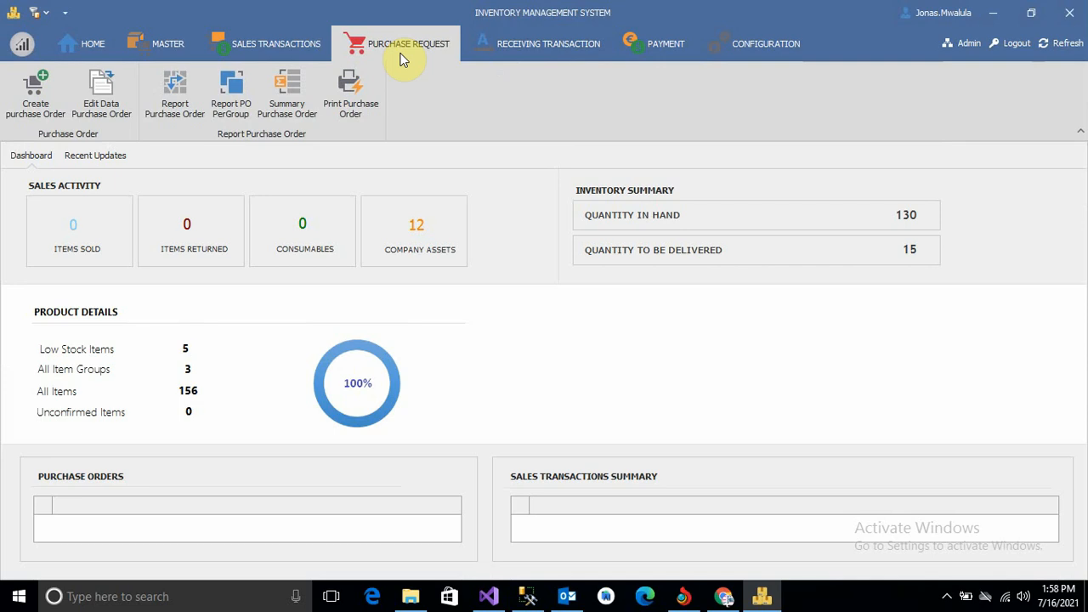